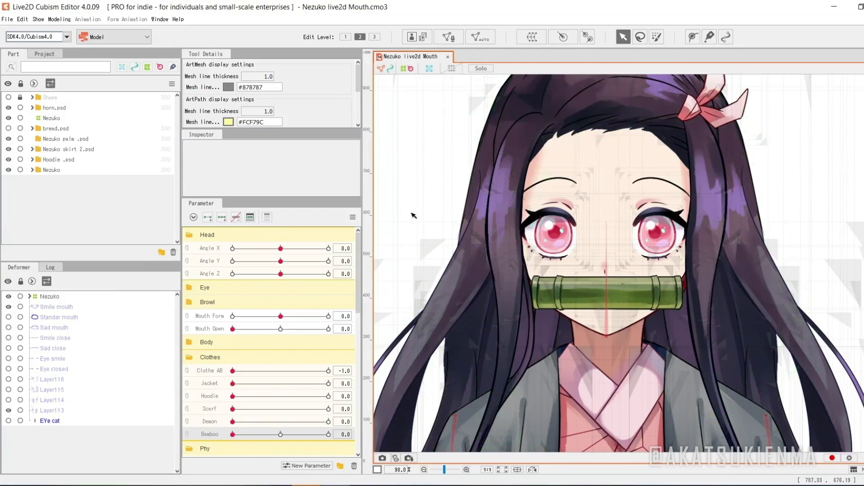
Set the Bamboo parameter to 1.0 to reveal the mouth and preview the Mouth Form and Mouth Open parameters
{"action": "left_click_drag", "start_coordinate": [234, 434], "coordinate": [328, 434]}
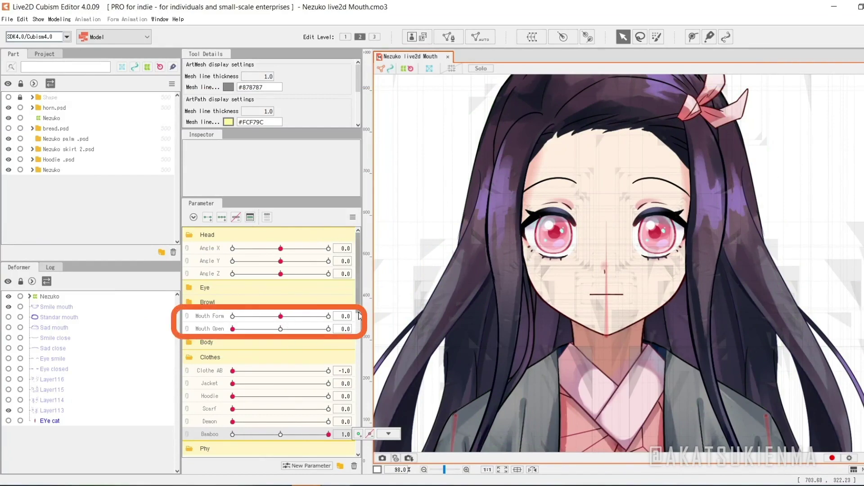
{"action": "left_click_drag", "start_coordinate": [275, 318], "coordinate": [279, 314]}
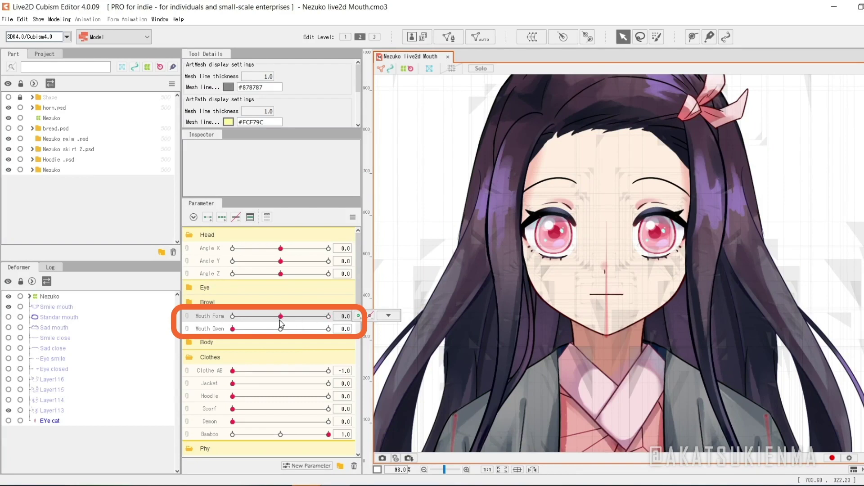
{"action": "left_click_drag", "start_coordinate": [249, 329], "coordinate": [218, 322]}
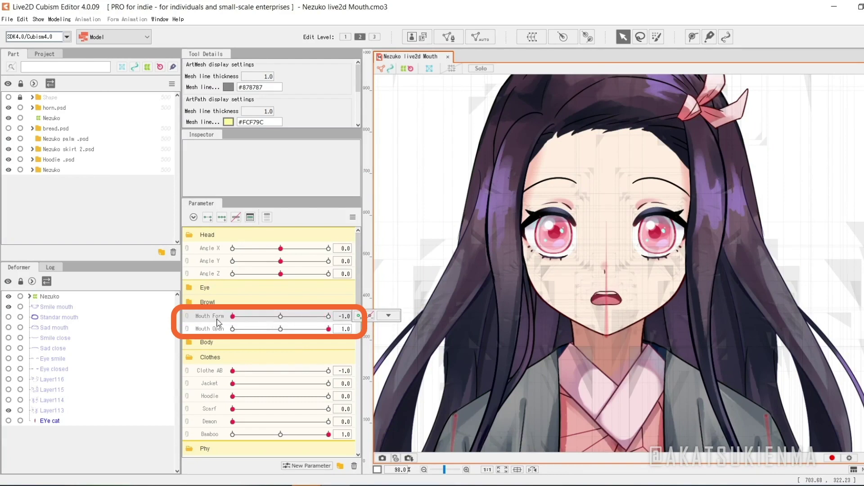
{"action": "left_click", "coordinate": [280, 329]}
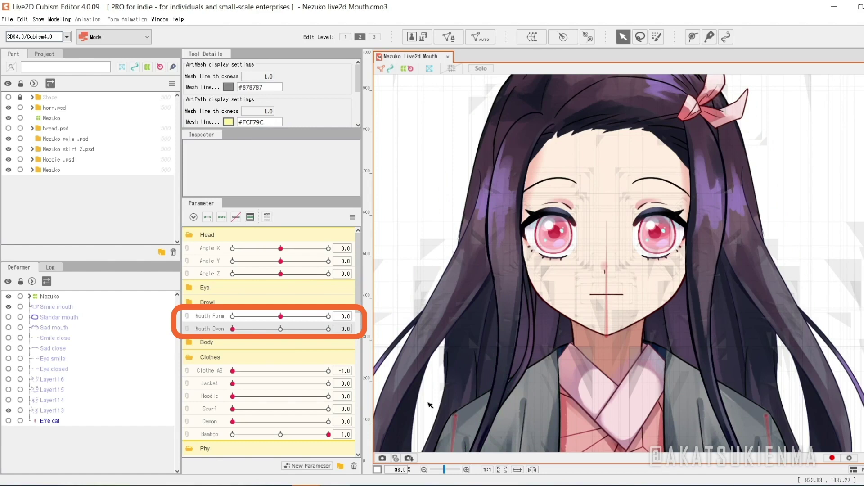
Examine the closed mouth's parts by selecting the Upper Lip and lipstick meshes in turn
{"action": "scroll", "coordinate": [602, 295], "scroll_direction": "up", "scroll_amount": 6}
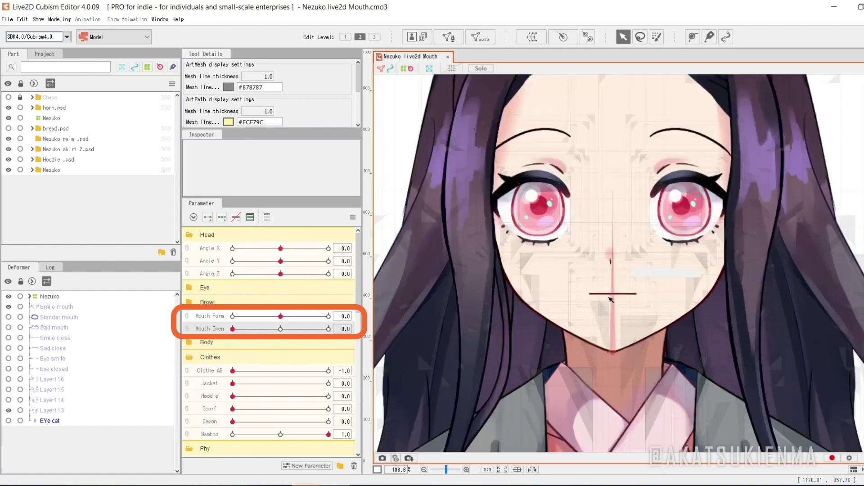
{"action": "left_click", "coordinate": [642, 263]}
{"action": "left_click_drag", "start_coordinate": [628, 320], "coordinate": [583, 351]}
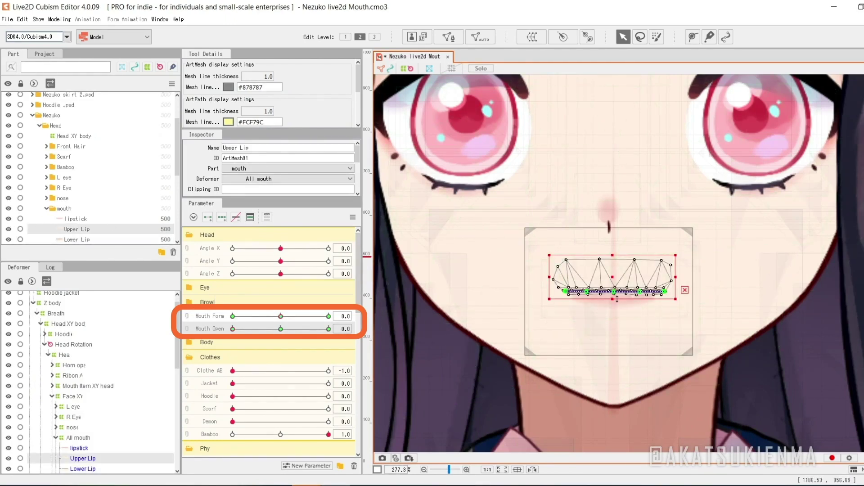
{"action": "scroll", "coordinate": [620, 301], "scroll_direction": "up", "scroll_amount": 2}
{"action": "left_click", "coordinate": [603, 284]}
{"action": "scroll", "coordinate": [603, 285], "scroll_direction": "down", "scroll_amount": 2}
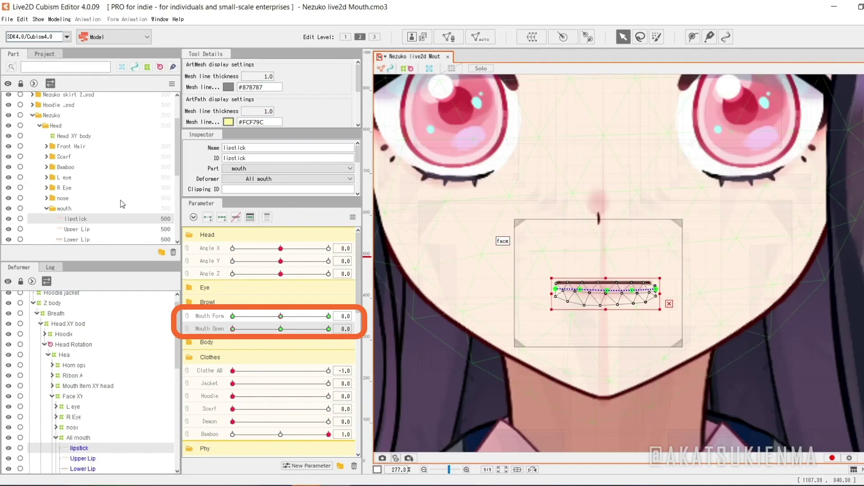
Examine the Inner Mouth meshes from Upper teeth to Layer115 in Solo view, and return to the full model
{"action": "scroll", "coordinate": [135, 199], "scroll_direction": "down", "scroll_amount": 3}
{"action": "left_click", "coordinate": [86, 175]}
{"action": "left_click", "coordinate": [54, 175]}
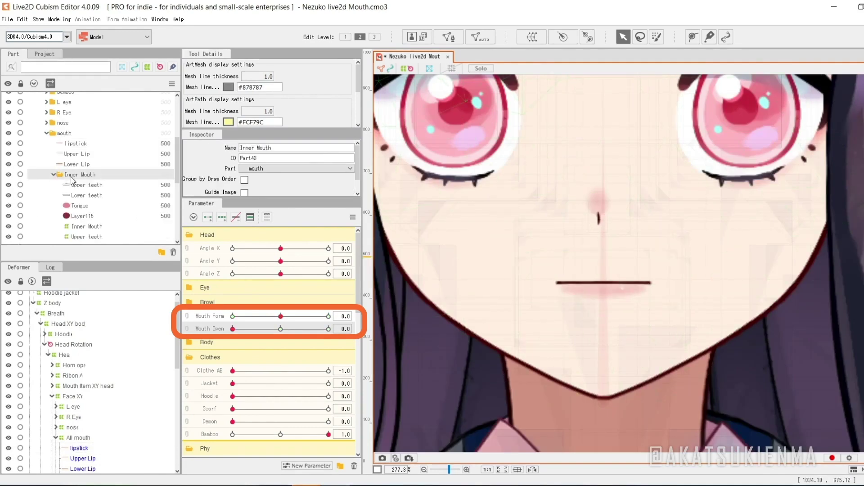
{"action": "left_click", "coordinate": [98, 185]}
{"action": "left_click", "coordinate": [91, 215], "text": "shift"}
{"action": "left_click", "coordinate": [480, 67]}
{"action": "scroll", "coordinate": [619, 210], "scroll_direction": "down", "scroll_amount": 1}
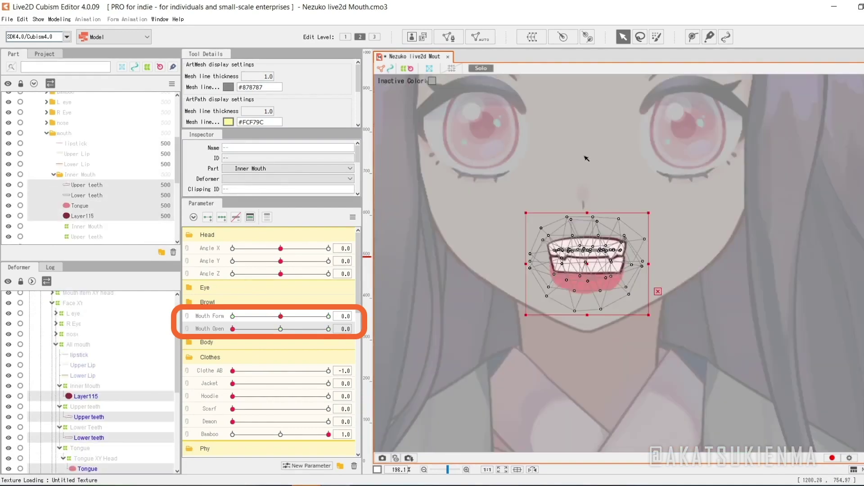
{"action": "left_click", "coordinate": [619, 210]}
{"action": "mouse_move", "coordinate": [233, 328]}
{"action": "left_mouse_down"}
{"action": "mouse_move", "coordinate": [217, 329]}
{"action": "mouse_move", "coordinate": [320, 328]}
{"action": "mouse_move", "coordinate": [231, 329]}
{"action": "left_mouse_up"}
{"action": "left_click", "coordinate": [481, 68]}
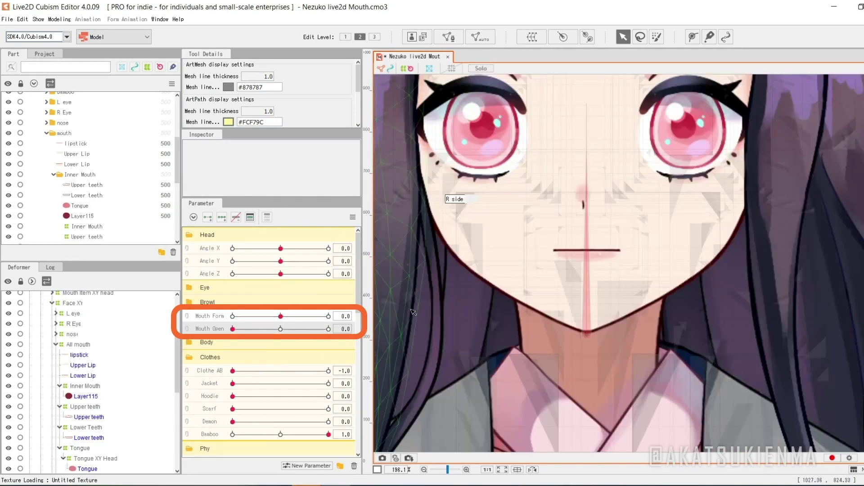
Preview the Nezuko model's mouth shapes by varying the Mouth Form parameter
{"action": "left_click_drag", "start_coordinate": [459, 306], "coordinate": [599, 337]}
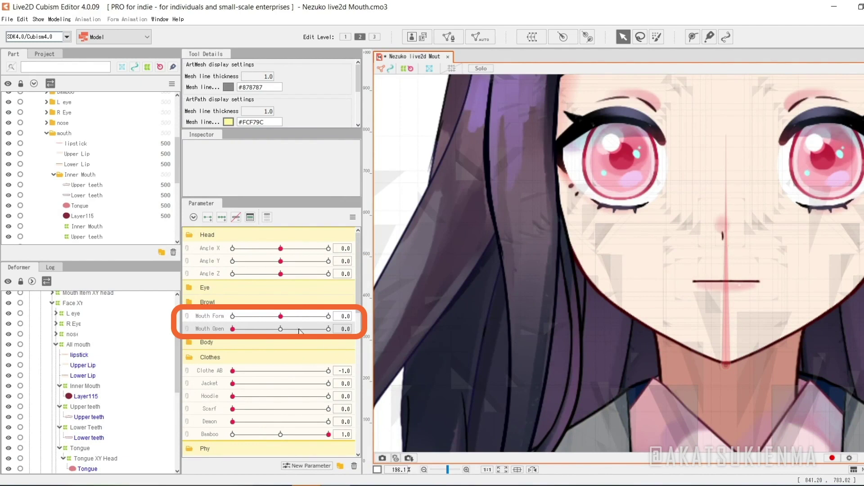
{"action": "left_click_drag", "start_coordinate": [281, 316], "coordinate": [197, 322]}
{"action": "left_click_drag", "start_coordinate": [307, 323], "coordinate": [342, 318]}
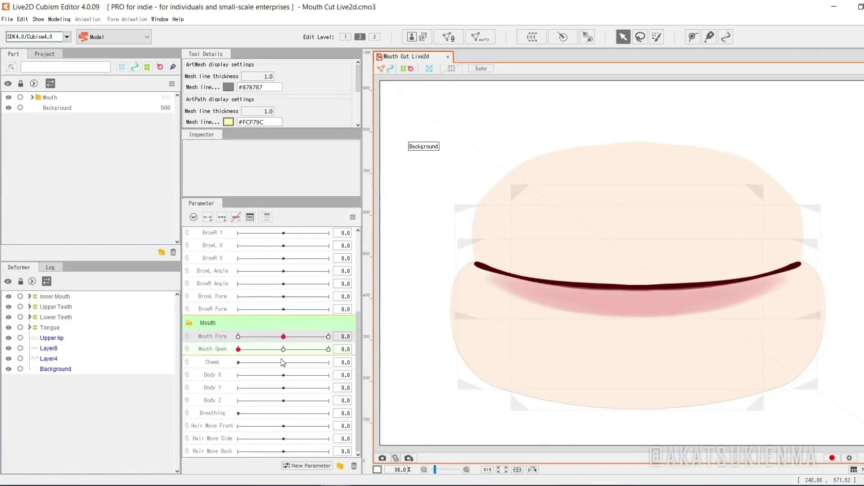
Preview the Mouth Cut Live2d model with Mouth Form at -1.0 and return the parameter to 0.0
{"action": "left_click_drag", "start_coordinate": [285, 338], "coordinate": [200, 339]}
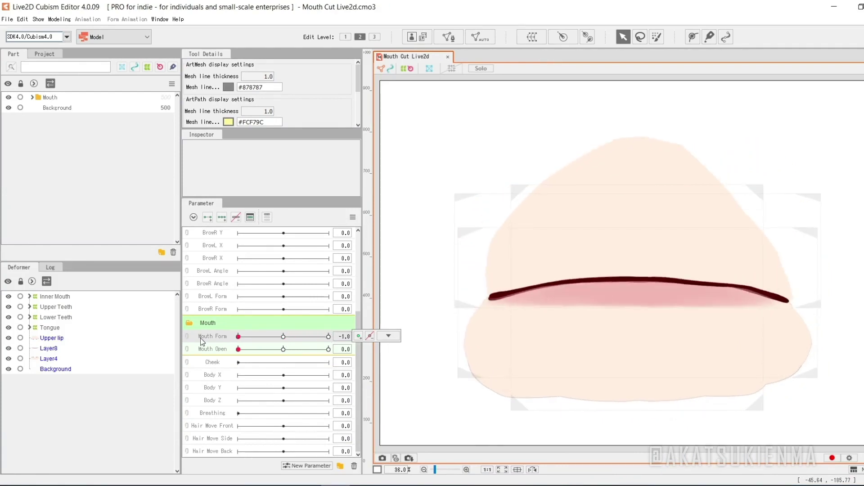
{"action": "left_click", "coordinate": [283, 337]}
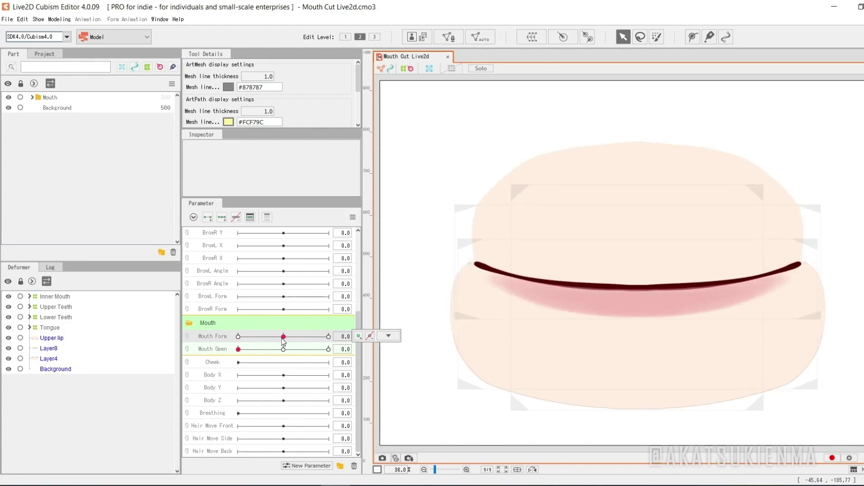
{"action": "key", "text": "n"}
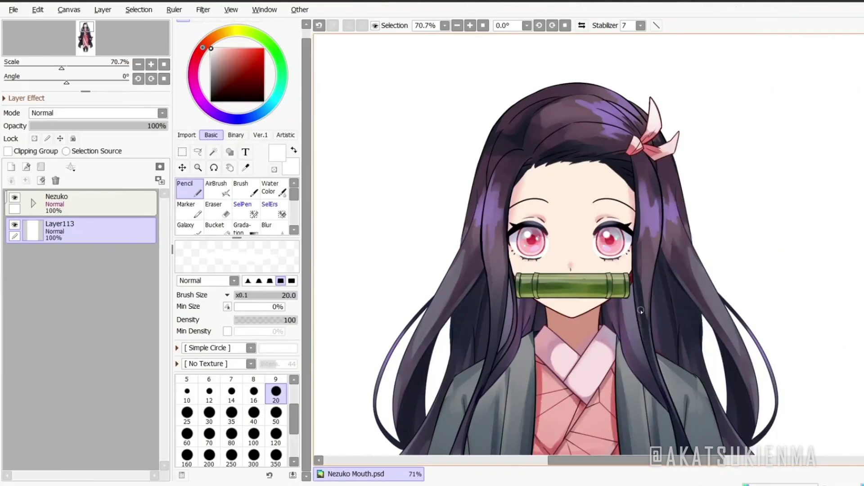
In PaintTool SAI, expand the Nezuko and Head folders of Nezuko Mouth.psd, collapse Body, and hide the Bamboo folder
{"action": "left_click", "coordinate": [33, 204]}
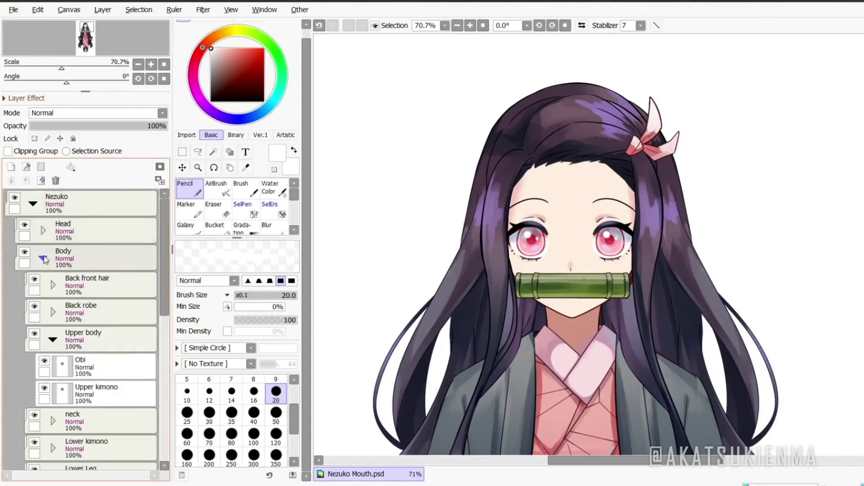
{"action": "left_click", "coordinate": [43, 257]}
{"action": "left_click", "coordinate": [43, 285]}
{"action": "left_click", "coordinate": [43, 230]}
{"action": "left_click", "coordinate": [34, 279]}
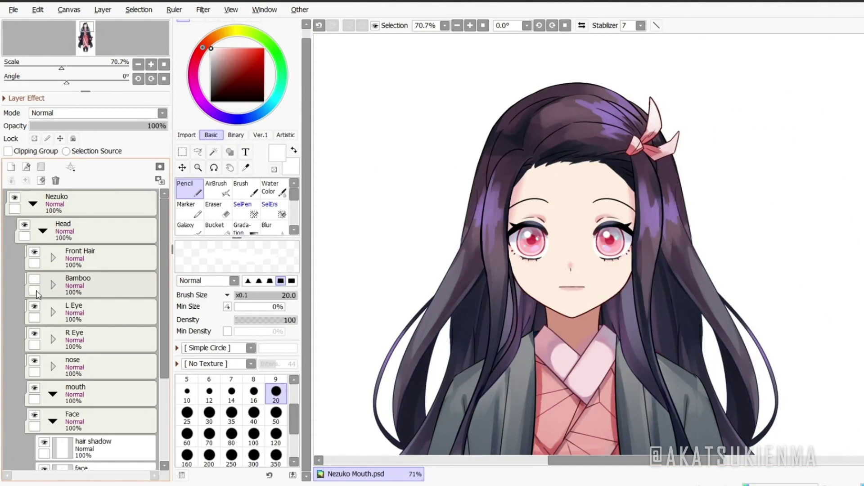
{"action": "scroll", "coordinate": [571, 294], "scroll_direction": "up", "scroll_amount": 2}
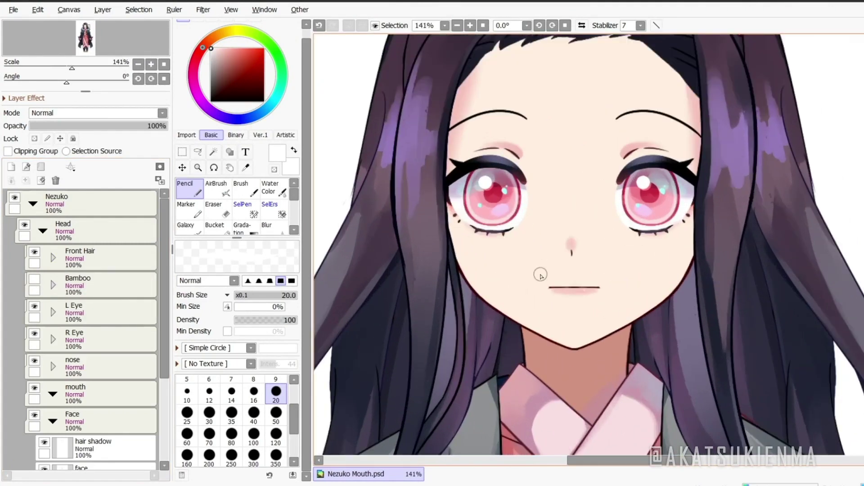
Copy a rectangular area around the mouth from the face layer, paste it into the mouth folder, and collapse the Face folder
{"action": "scroll", "coordinate": [113, 369], "scroll_direction": "down", "scroll_amount": 3}
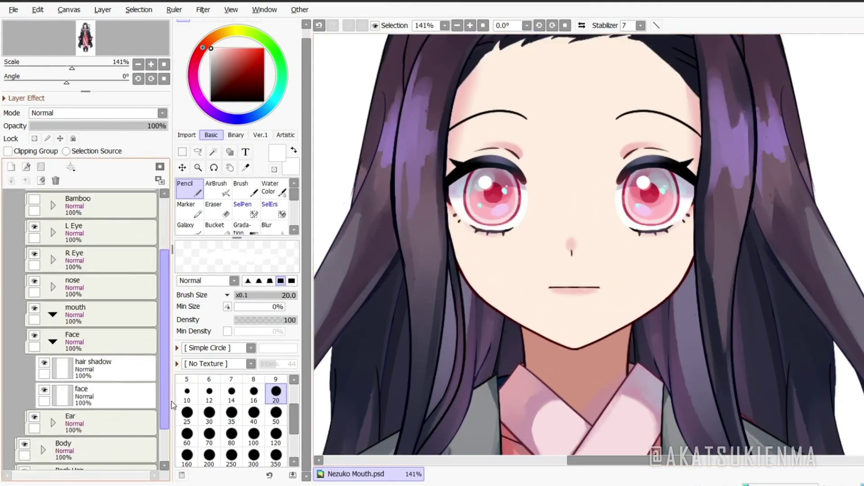
{"action": "left_click", "coordinate": [140, 383]}
{"action": "left_click_drag", "start_coordinate": [526, 299], "coordinate": [607, 307]}
{"action": "key", "text": "ctrl+z"}
{"action": "left_click", "coordinate": [184, 153]}
{"action": "key", "text": "ctrl+c"}
{"action": "left_click", "coordinate": [97, 306]}
{"action": "key", "text": "ctrl+v"}
{"action": "left_click", "coordinate": [53, 357]}
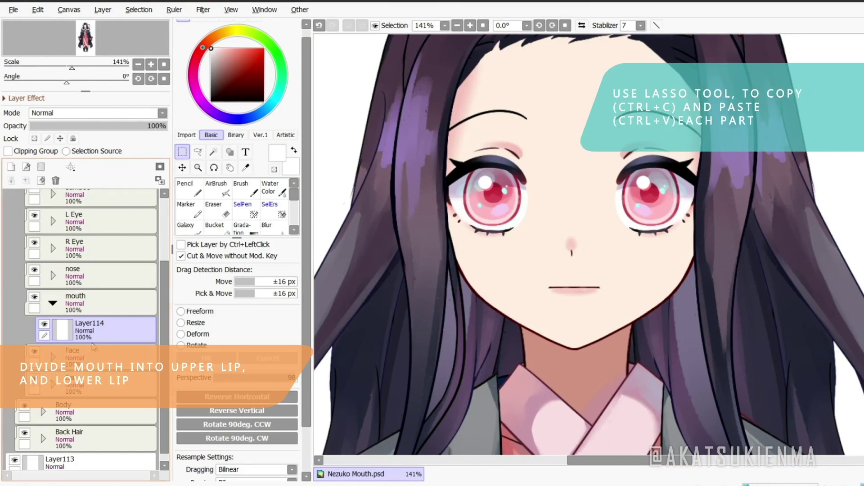
Paste a second copy of the mouth patch into the mouth folder, undoing the surplus paste
{"action": "key", "text": "ctrl+v"}
{"action": "key", "text": "ctrl+v"}
{"action": "key", "text": "ctrl+z"}
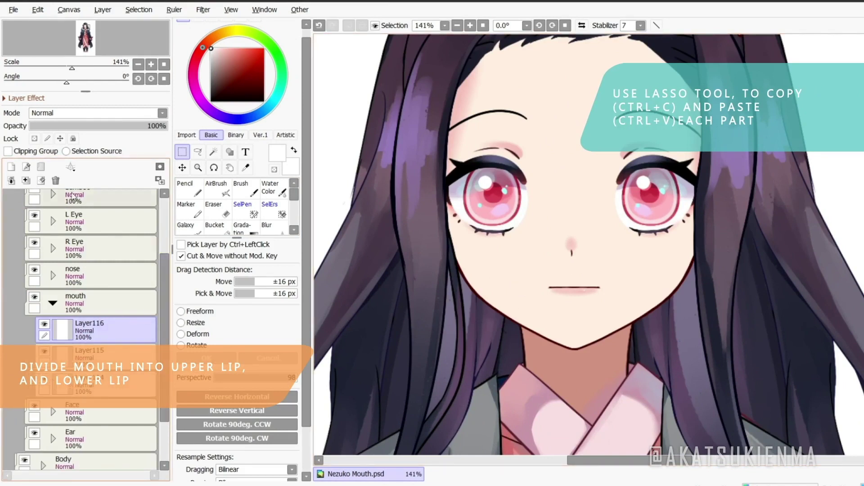
Rename the two pasted mouth layers "Upper Lip" and "Lower Lip", with Upper Lip as the one on top
{"action": "double_click", "coordinate": [92, 328]}
{"action": "type", "text": "Upper Lip"}
{"action": "key", "text": "Return"}
{"action": "double_click", "coordinate": [95, 357]}
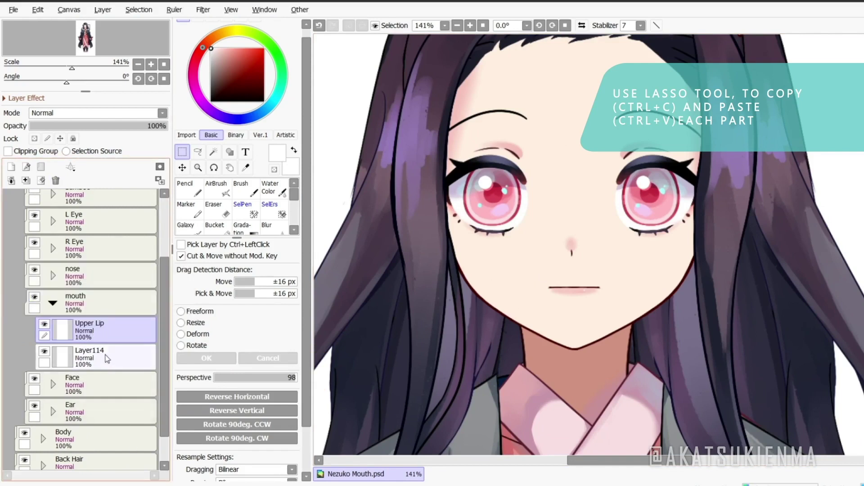
{"action": "type", "text": "Lower Lip"}
{"action": "key", "text": "Return"}
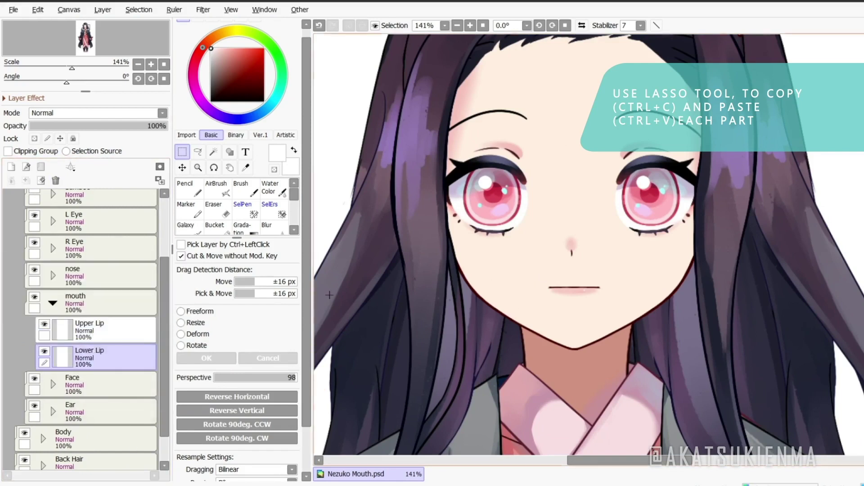
Hide the Lower Lip layer and the Face, Ear, Body and Back Hair folders
{"action": "left_click", "coordinate": [44, 351]}
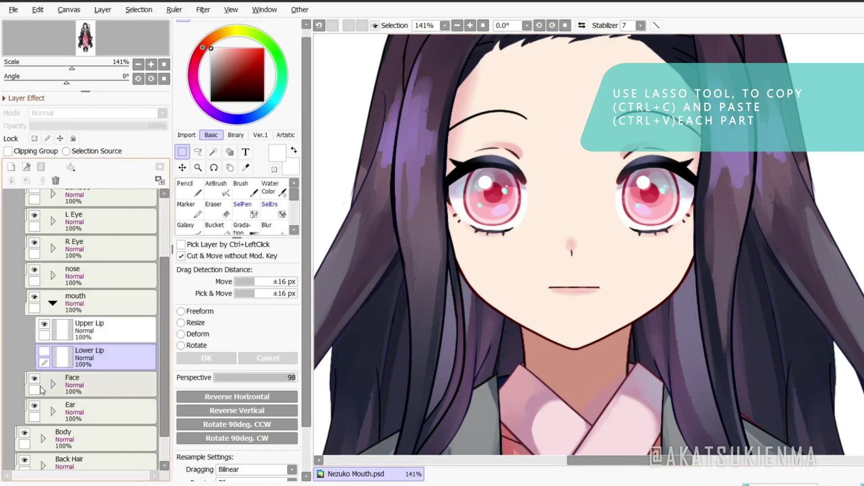
{"action": "left_click", "coordinate": [35, 378]}
{"action": "left_click", "coordinate": [34, 407]}
{"action": "left_click", "coordinate": [25, 433]}
{"action": "left_click", "coordinate": [25, 461]}
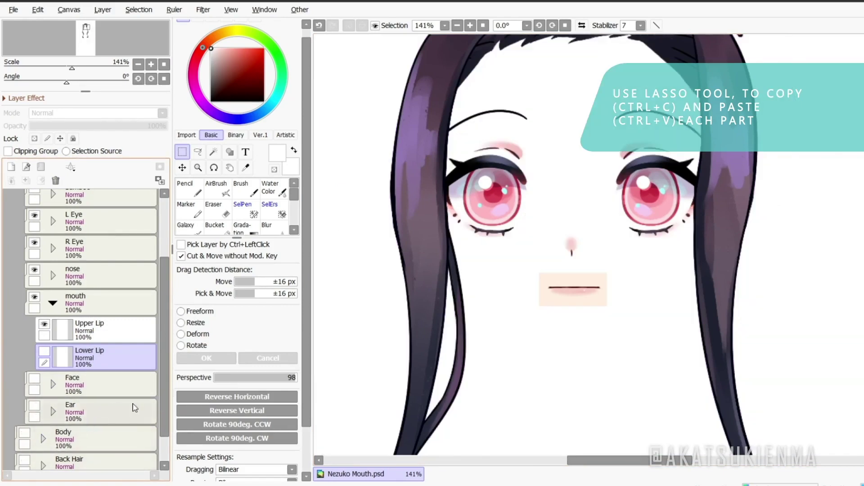
Hide the Front Hair, L Eye, R Eye and nose folders so only the Upper Lip patch shows
{"action": "left_click_drag", "start_coordinate": [165, 412], "coordinate": [164, 443]}
{"action": "left_click_drag", "start_coordinate": [164, 360], "coordinate": [165, 283]}
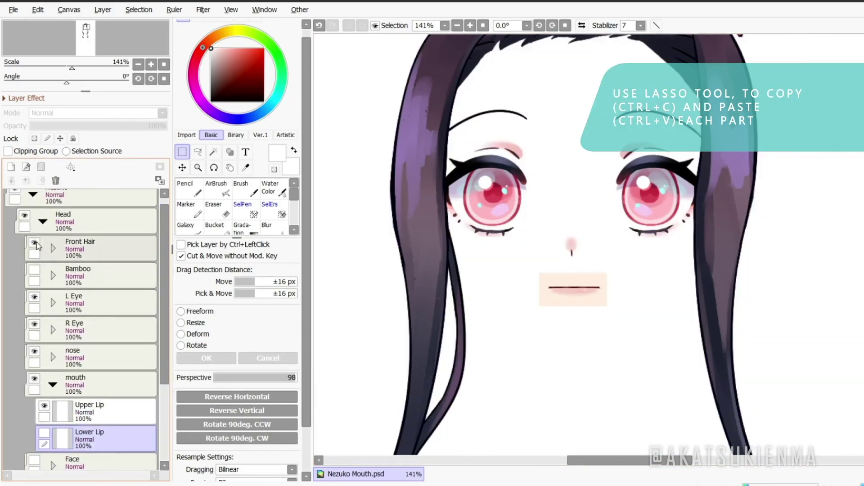
{"action": "left_click", "coordinate": [34, 242]}
{"action": "left_click", "coordinate": [34, 297]}
{"action": "left_click", "coordinate": [34, 324]}
{"action": "left_click", "coordinate": [35, 351]}
Add a new layer directly above Layer113 and fill it with medium blue as a contrasting background
{"action": "scroll", "coordinate": [90, 360], "scroll_direction": "down", "scroll_amount": 3}
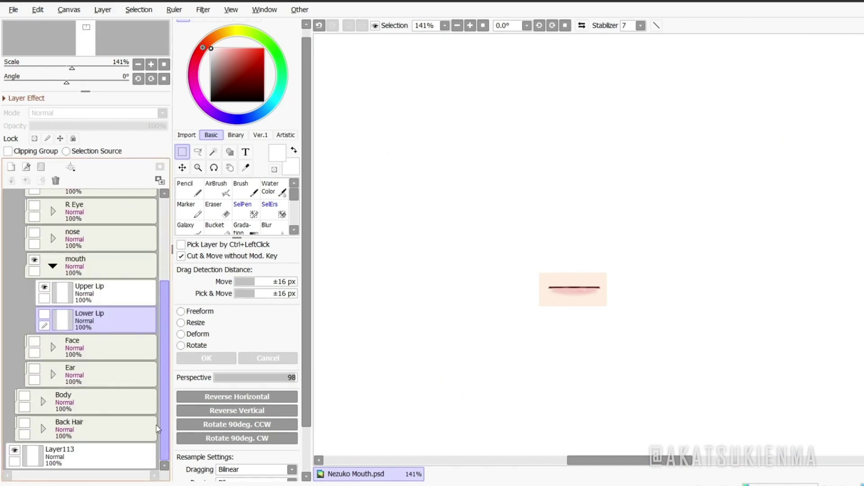
{"action": "left_click", "coordinate": [75, 466]}
{"action": "left_click", "coordinate": [11, 167]}
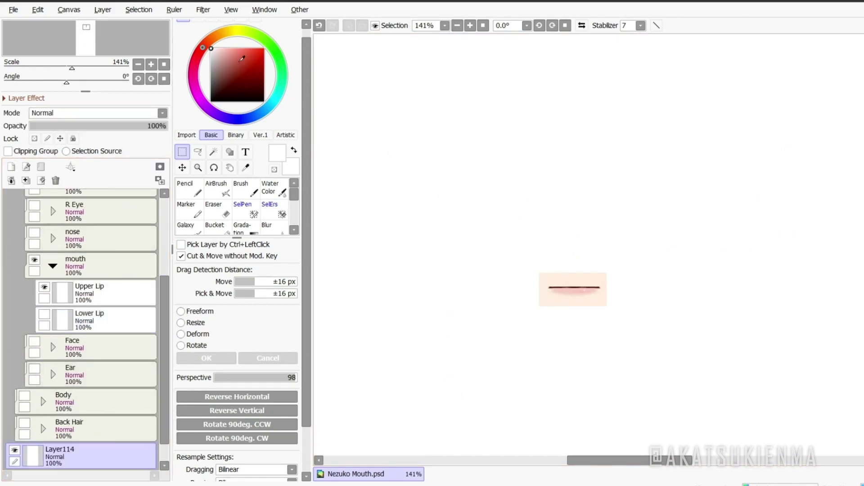
{"action": "left_click_drag", "start_coordinate": [236, 56], "coordinate": [233, 63]}
{"action": "left_click", "coordinate": [261, 113]}
{"action": "left_click", "coordinate": [243, 228]}
{"action": "left_click", "coordinate": [222, 226]}
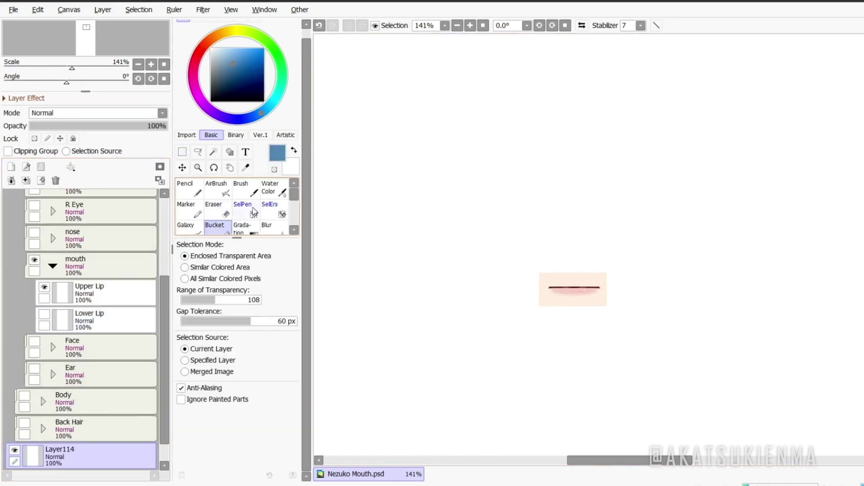
{"action": "left_click", "coordinate": [352, 194]}
Erase most of the skin below the mouth line on the Upper Lip layer using the Pencil with transparent colour at size 9.0
{"action": "left_click", "coordinate": [189, 188]}
{"action": "left_click", "coordinate": [274, 169]}
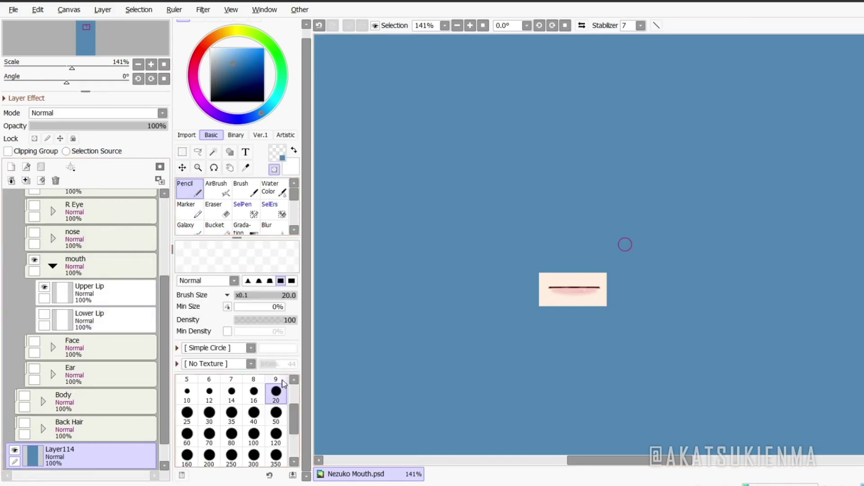
{"action": "scroll", "coordinate": [593, 309], "scroll_direction": "up", "scroll_amount": 4}
{"action": "left_click_drag", "start_coordinate": [400, 230], "coordinate": [546, 243]}
{"action": "key", "text": "ctrl+z"}
{"action": "left_click", "coordinate": [118, 300]}
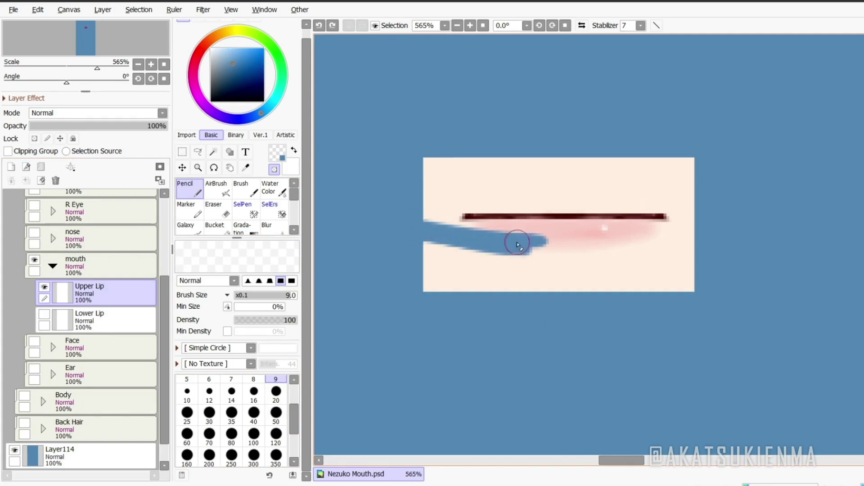
{"action": "left_click_drag", "start_coordinate": [424, 226], "coordinate": [501, 228]}
{"action": "mouse_move", "coordinate": [428, 245]}
{"action": "left_mouse_down"}
{"action": "mouse_move", "coordinate": [490, 292]}
{"action": "mouse_move", "coordinate": [453, 284]}
{"action": "mouse_move", "coordinate": [473, 247]}
{"action": "mouse_move", "coordinate": [468, 280]}
{"action": "mouse_move", "coordinate": [620, 254]}
{"action": "mouse_move", "coordinate": [562, 250]}
{"action": "mouse_move", "coordinate": [635, 292]}
{"action": "mouse_move", "coordinate": [577, 280]}
{"action": "mouse_move", "coordinate": [696, 300]}
{"action": "mouse_move", "coordinate": [713, 219]}
{"action": "mouse_move", "coordinate": [730, 212]}
{"action": "mouse_move", "coordinate": [609, 253]}
{"action": "mouse_move", "coordinate": [692, 239]}
{"action": "mouse_move", "coordinate": [643, 282]}
{"action": "mouse_move", "coordinate": [707, 271]}
{"action": "left_mouse_up"}
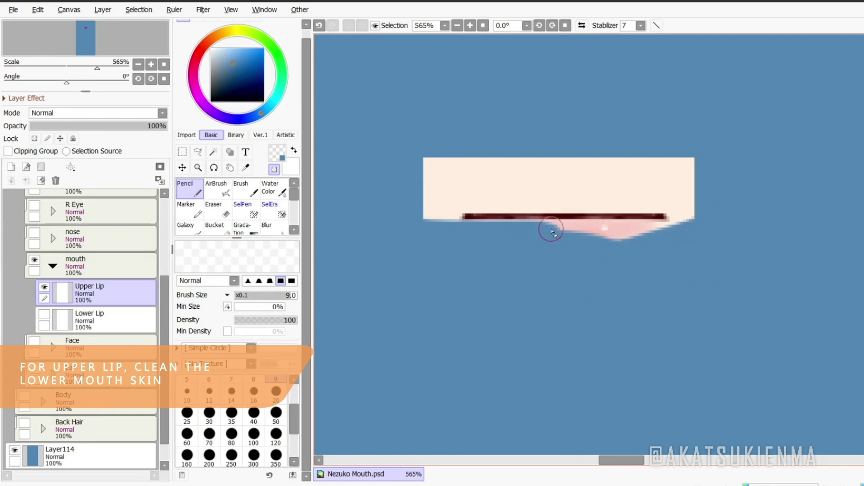
Erase the remaining skin below the mouth line on the Upper Lip layer and round off the patch's sides and corners
{"action": "scroll", "coordinate": [537, 217], "scroll_direction": "up", "scroll_amount": 1}
{"action": "mouse_move", "coordinate": [493, 226]}
{"action": "left_mouse_down"}
{"action": "mouse_move", "coordinate": [724, 225]}
{"action": "mouse_move", "coordinate": [741, 189]}
{"action": "left_mouse_up"}
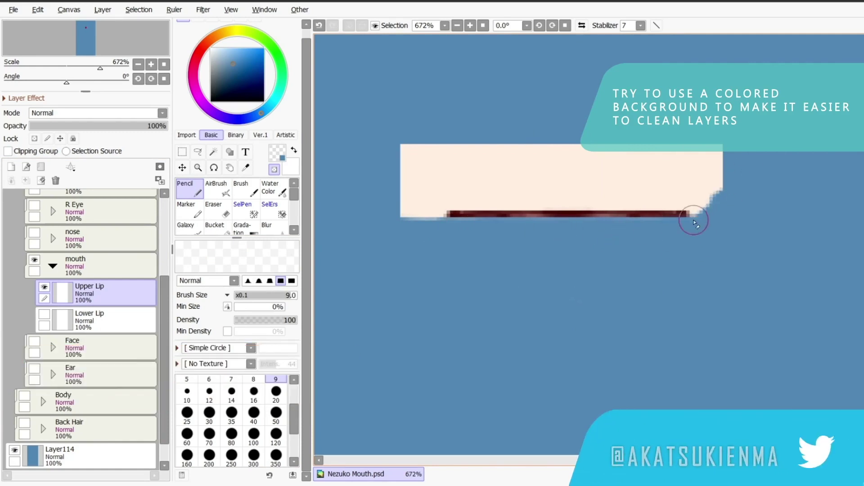
{"action": "mouse_move", "coordinate": [407, 149]}
{"action": "left_mouse_down"}
{"action": "mouse_move", "coordinate": [409, 189]}
{"action": "mouse_move", "coordinate": [432, 216]}
{"action": "left_mouse_up"}
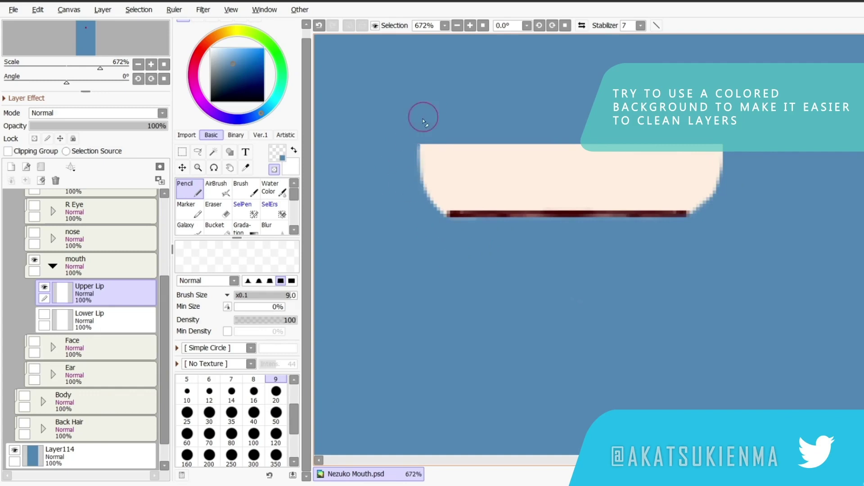
{"action": "scroll", "coordinate": [457, 220], "scroll_direction": "up", "scroll_amount": 3}
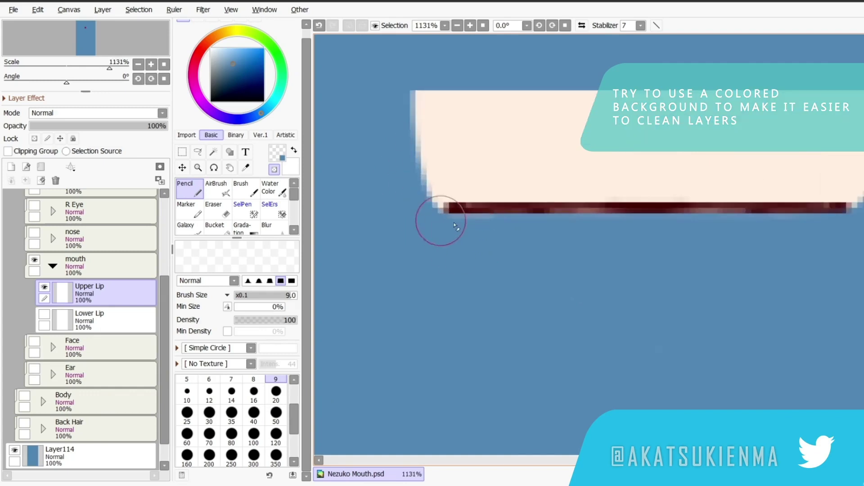
{"action": "scroll", "coordinate": [470, 273], "scroll_direction": "down", "scroll_amount": 1}
{"action": "mouse_move", "coordinate": [836, 117]}
{"action": "left_mouse_down"}
{"action": "mouse_move", "coordinate": [818, 224]}
{"action": "mouse_move", "coordinate": [808, 228]}
{"action": "left_mouse_up"}
{"action": "left_click_drag", "start_coordinate": [412, 130], "coordinate": [442, 93]}
{"action": "left_click_drag", "start_coordinate": [406, 151], "coordinate": [432, 103]}
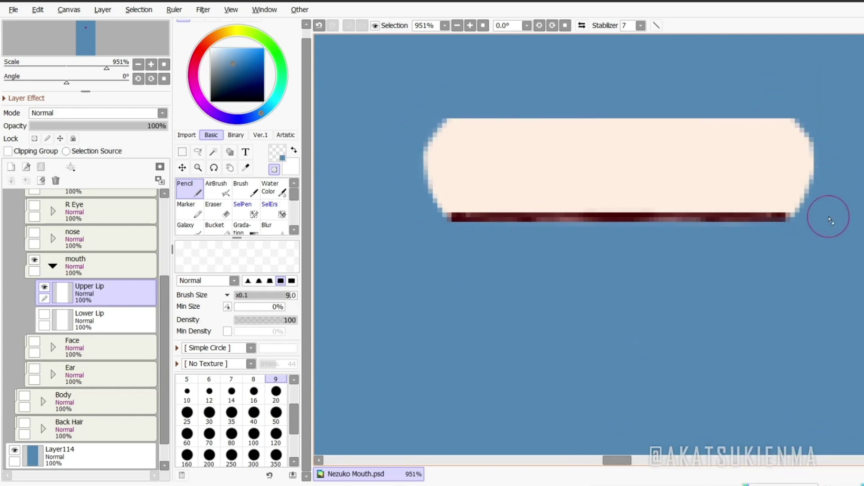
Hide the Upper Lip layer, show the Lower Lip layer and erase its skin above the mouth line and along the left edge
{"action": "scroll", "coordinate": [559, 221], "scroll_direction": "down", "scroll_amount": 6}
{"action": "left_click", "coordinate": [44, 287]}
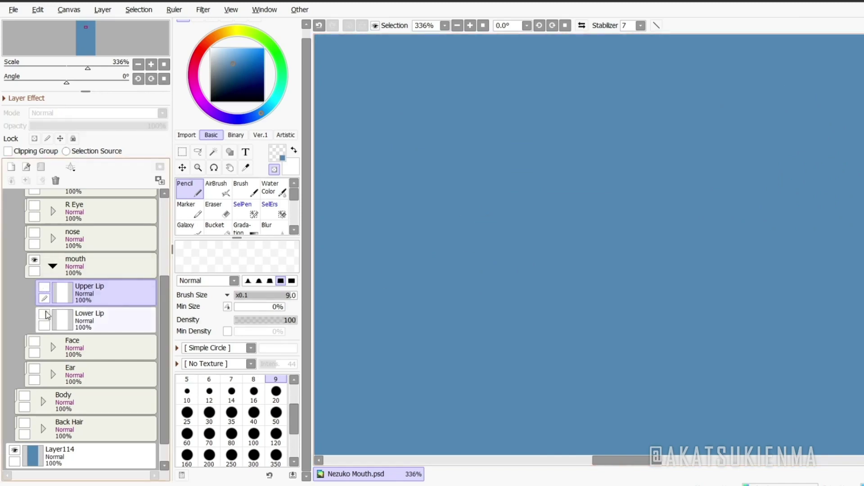
{"action": "left_click", "coordinate": [44, 314]}
{"action": "left_click", "coordinate": [92, 320]}
{"action": "scroll", "coordinate": [515, 269], "scroll_direction": "up", "scroll_amount": 5}
{"action": "mouse_move", "coordinate": [383, 158]}
{"action": "left_mouse_down"}
{"action": "mouse_move", "coordinate": [397, 324]}
{"action": "mouse_move", "coordinate": [396, 237]}
{"action": "mouse_move", "coordinate": [416, 131]}
{"action": "mouse_move", "coordinate": [428, 307]}
{"action": "left_mouse_up"}
{"action": "mouse_move", "coordinate": [423, 170]}
{"action": "left_mouse_down"}
{"action": "mouse_move", "coordinate": [412, 218]}
{"action": "mouse_move", "coordinate": [535, 214]}
{"action": "mouse_move", "coordinate": [453, 208]}
{"action": "mouse_move", "coordinate": [498, 207]}
{"action": "mouse_move", "coordinate": [483, 186]}
{"action": "mouse_move", "coordinate": [577, 148]}
{"action": "mouse_move", "coordinate": [786, 161]}
{"action": "mouse_move", "coordinate": [692, 133]}
{"action": "mouse_move", "coordinate": [718, 181]}
{"action": "mouse_move", "coordinate": [536, 193]}
{"action": "mouse_move", "coordinate": [562, 199]}
{"action": "mouse_move", "coordinate": [433, 224]}
{"action": "left_mouse_up"}
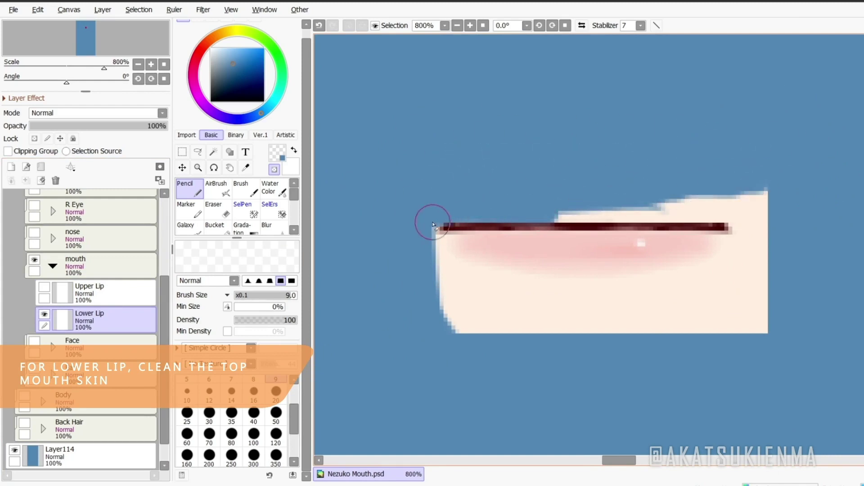
{"action": "mouse_move", "coordinate": [578, 198]}
{"action": "left_mouse_down"}
{"action": "mouse_move", "coordinate": [538, 202]}
{"action": "mouse_move", "coordinate": [616, 211]}
{"action": "mouse_move", "coordinate": [539, 211]}
{"action": "mouse_move", "coordinate": [762, 192]}
{"action": "left_mouse_up"}
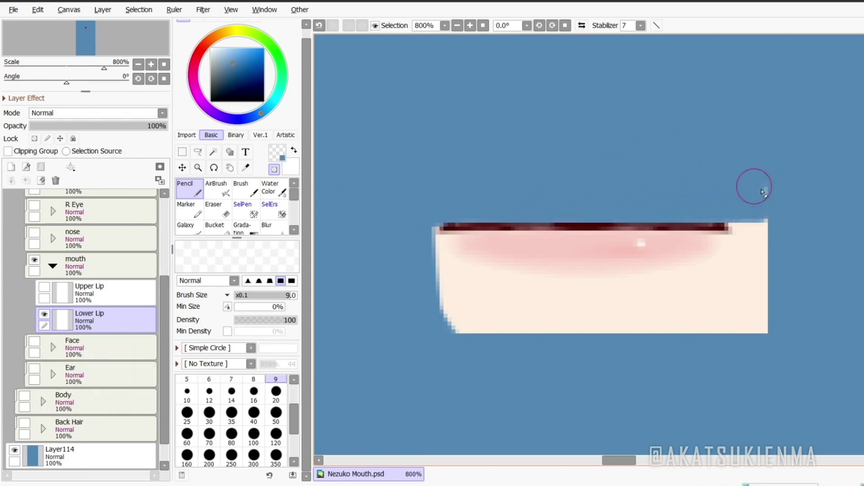
Trim the right side of the Lower Lip patch and round off its two lower corners with transparent colour
{"action": "mouse_move", "coordinate": [745, 234]}
{"action": "left_mouse_down"}
{"action": "mouse_move", "coordinate": [771, 271]}
{"action": "mouse_move", "coordinate": [761, 311]}
{"action": "mouse_move", "coordinate": [751, 301]}
{"action": "mouse_move", "coordinate": [723, 370]}
{"action": "left_mouse_up"}
{"action": "key", "text": "ctrl+z"}
{"action": "mouse_move", "coordinate": [747, 290]}
{"action": "left_mouse_down"}
{"action": "mouse_move", "coordinate": [711, 354]}
{"action": "mouse_move", "coordinate": [680, 367]}
{"action": "left_mouse_up"}
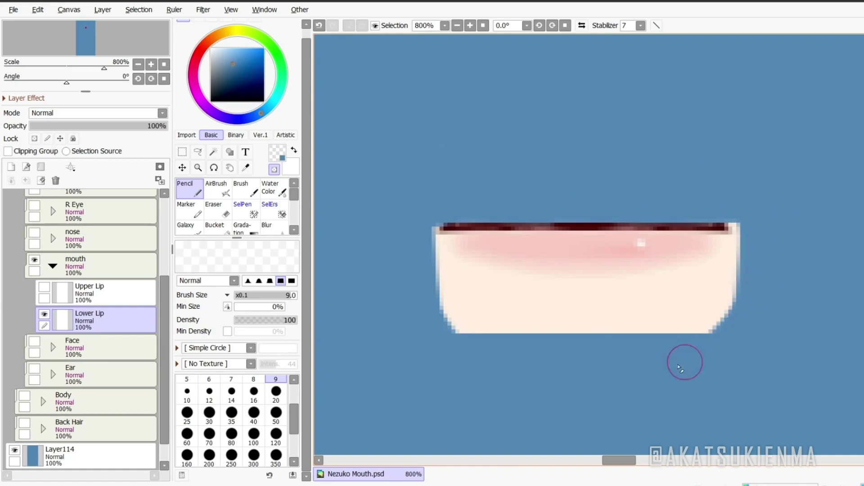
{"action": "mouse_move", "coordinate": [435, 211]}
{"action": "left_mouse_down"}
{"action": "mouse_move", "coordinate": [417, 260]}
{"action": "mouse_move", "coordinate": [470, 347]}
{"action": "mouse_move", "coordinate": [443, 334]}
{"action": "left_mouse_up"}
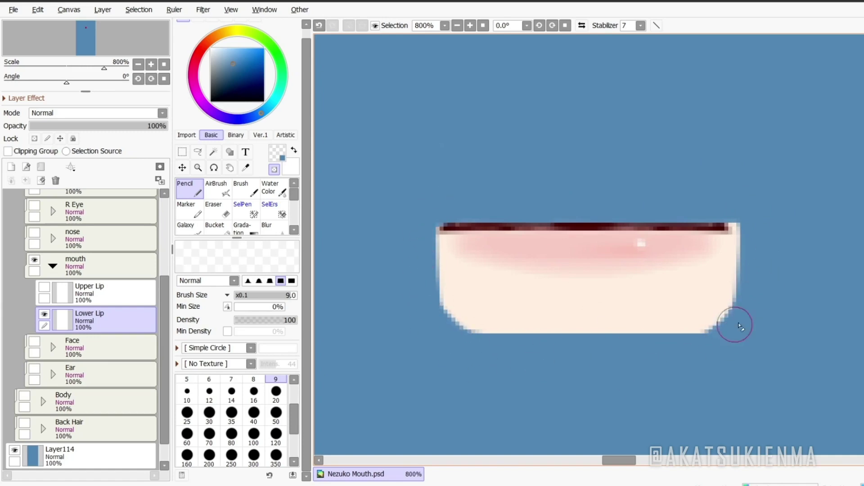
Sample the skin colour and widen the Lower Lip patch slightly on both sides with the Pencil
{"action": "right_click", "coordinate": [448, 271]}
{"action": "mouse_move", "coordinate": [438, 228]}
{"action": "left_mouse_down"}
{"action": "mouse_move", "coordinate": [449, 305]}
{"action": "mouse_move", "coordinate": [470, 328]}
{"action": "mouse_move", "coordinate": [451, 318]}
{"action": "left_mouse_up"}
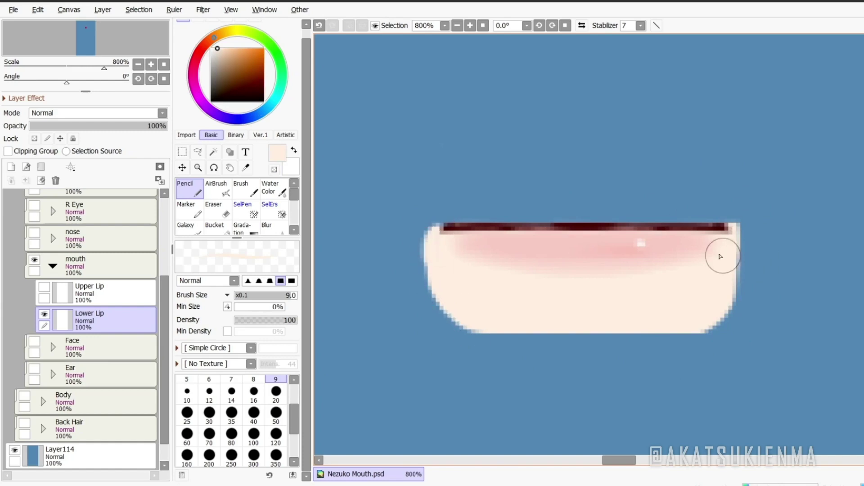
{"action": "mouse_move", "coordinate": [759, 236]}
{"action": "left_mouse_down"}
{"action": "mouse_move", "coordinate": [743, 241]}
{"action": "mouse_move", "coordinate": [732, 315]}
{"action": "mouse_move", "coordinate": [739, 272]}
{"action": "left_mouse_up"}
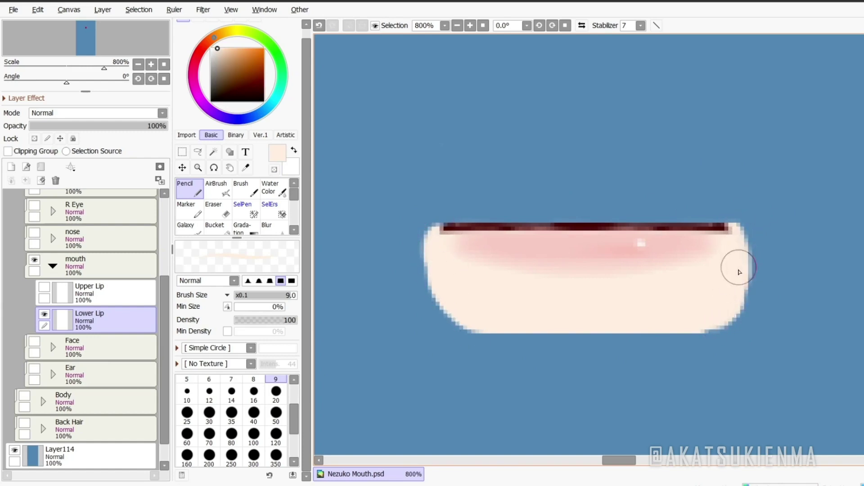
Select the pink lipstick area below the mouth line with a freeform lasso and copy it onto a new layer
{"action": "key", "text": "e"}
{"action": "key", "text": "l"}
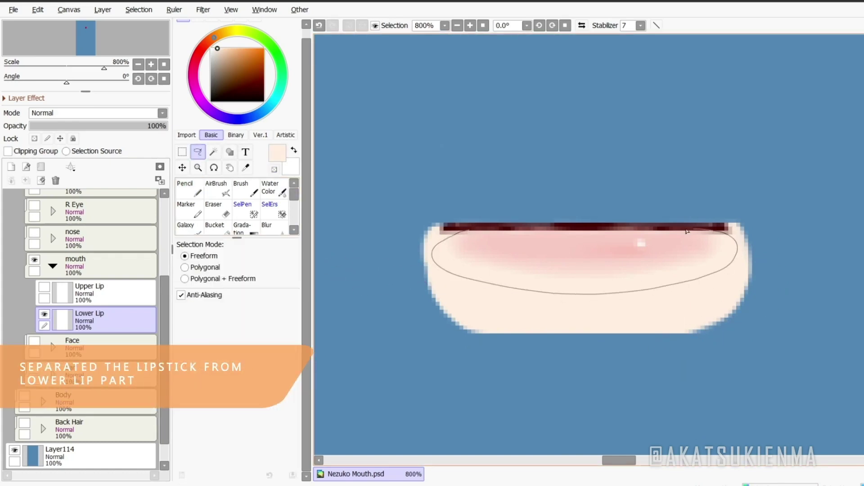
{"action": "mouse_move", "coordinate": [498, 233]}
{"action": "left_mouse_down"}
{"action": "mouse_move", "coordinate": [467, 237]}
{"action": "mouse_move", "coordinate": [482, 233]}
{"action": "mouse_move", "coordinate": [448, 222]}
{"action": "mouse_move", "coordinate": [498, 230]}
{"action": "mouse_move", "coordinate": [452, 223]}
{"action": "left_mouse_up"}
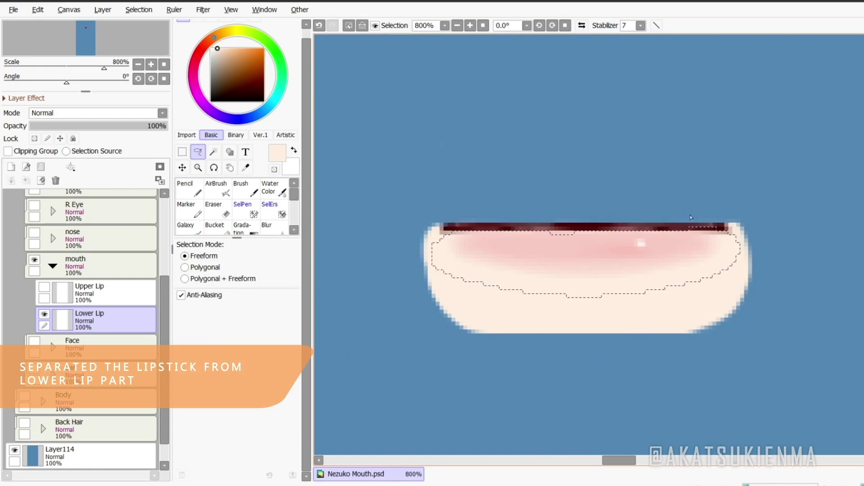
{"action": "mouse_move", "coordinate": [700, 220]}
{"action": "left_mouse_down"}
{"action": "mouse_move", "coordinate": [680, 226]}
{"action": "mouse_move", "coordinate": [695, 229]}
{"action": "left_mouse_up"}
{"action": "mouse_move", "coordinate": [547, 232]}
{"action": "left_mouse_down"}
{"action": "mouse_move", "coordinate": [573, 232]}
{"action": "mouse_move", "coordinate": [550, 237]}
{"action": "left_mouse_up"}
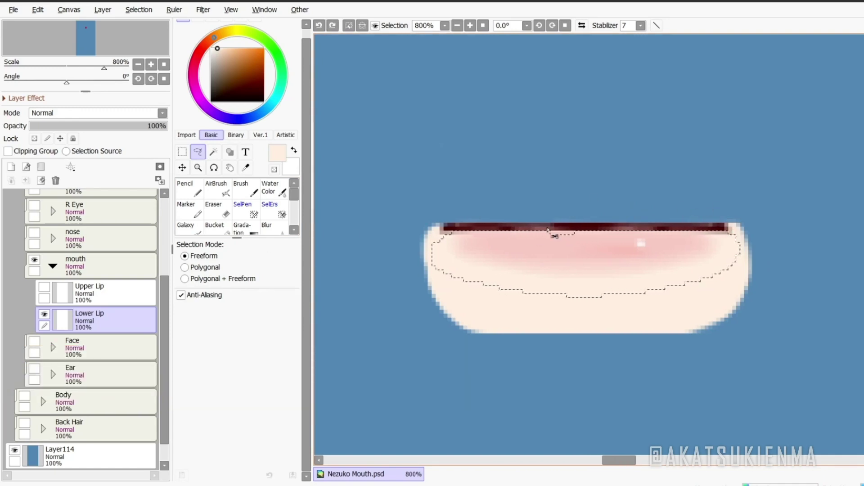
{"action": "key", "text": "ctrl+c"}
{"action": "key", "text": "ctrl+v"}
Paint over the pink lipstick on the Lower Lip layer with the skin colour using the Pencil at size 9.0
{"action": "left_click", "coordinate": [119, 347]}
{"action": "key", "text": "n"}
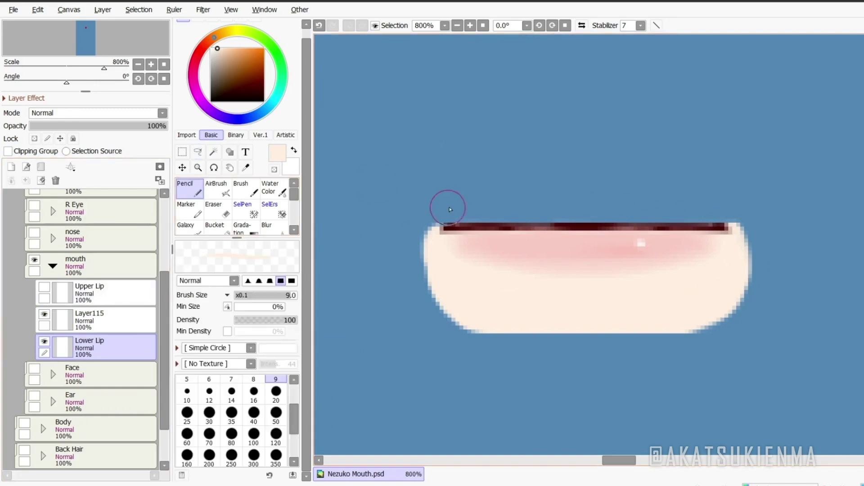
{"action": "left_click_drag", "start_coordinate": [459, 261], "coordinate": [660, 258]}
{"action": "mouse_move", "coordinate": [474, 261]}
{"action": "left_mouse_down"}
{"action": "mouse_move", "coordinate": [549, 253]}
{"action": "mouse_move", "coordinate": [437, 241]}
{"action": "mouse_move", "coordinate": [592, 250]}
{"action": "left_mouse_up"}
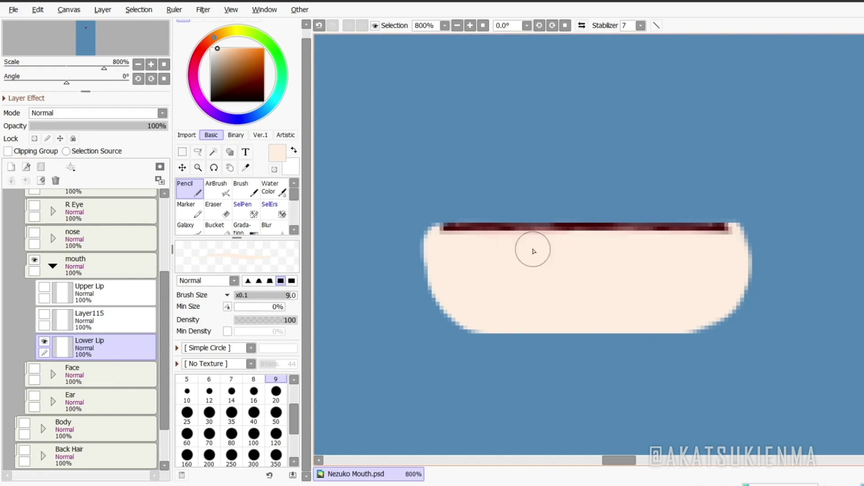
{"action": "key", "text": "ctrl+z"}
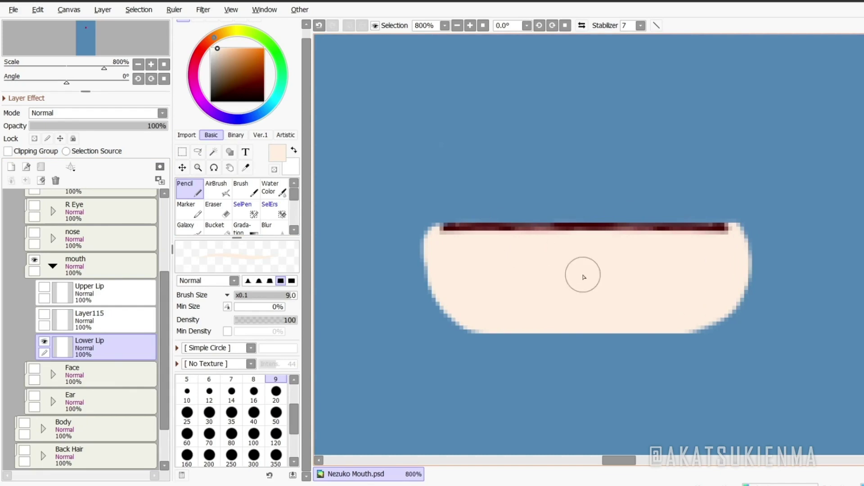
Show only the copied lipstick on Layer115 and erase its left edge with the Brush in transparent colour
{"action": "left_click", "coordinate": [44, 342]}
{"action": "left_click", "coordinate": [44, 315]}
{"action": "right_click", "coordinate": [528, 247]}
{"action": "left_click", "coordinate": [274, 170]}
{"action": "left_click", "coordinate": [243, 189]}
{"action": "left_click", "coordinate": [101, 321]}
{"action": "left_click_drag", "start_coordinate": [436, 229], "coordinate": [440, 260]}
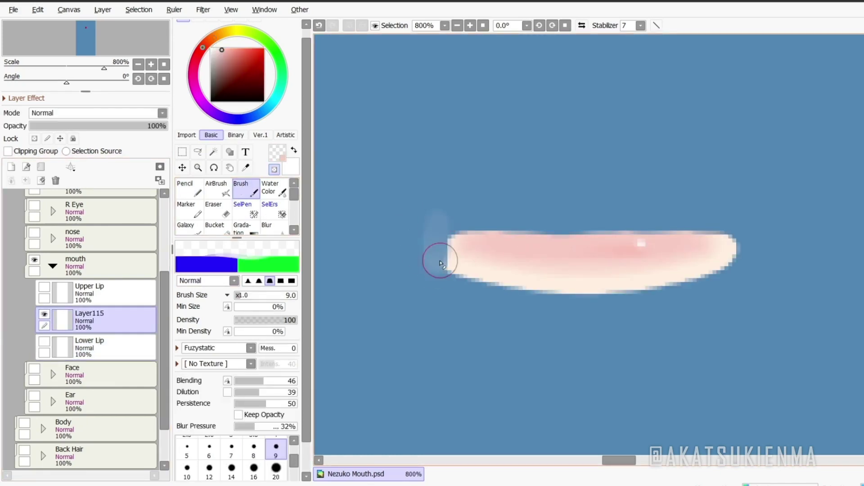
Trim the lower, right and upper edges of the lipstick with the Pencil, and even out its upper edge with the pink Brush
{"action": "key", "text": "n"}
{"action": "left_click_drag", "start_coordinate": [553, 302], "coordinate": [729, 289]}
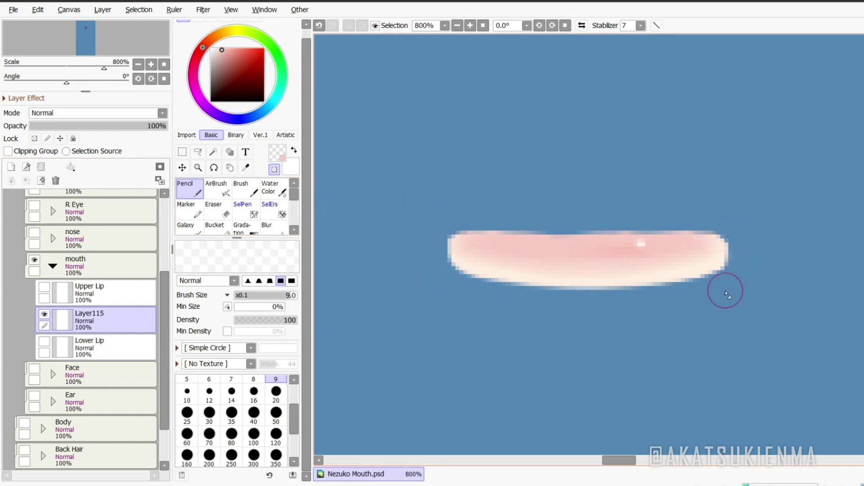
{"action": "left_click_drag", "start_coordinate": [683, 226], "coordinate": [605, 223]}
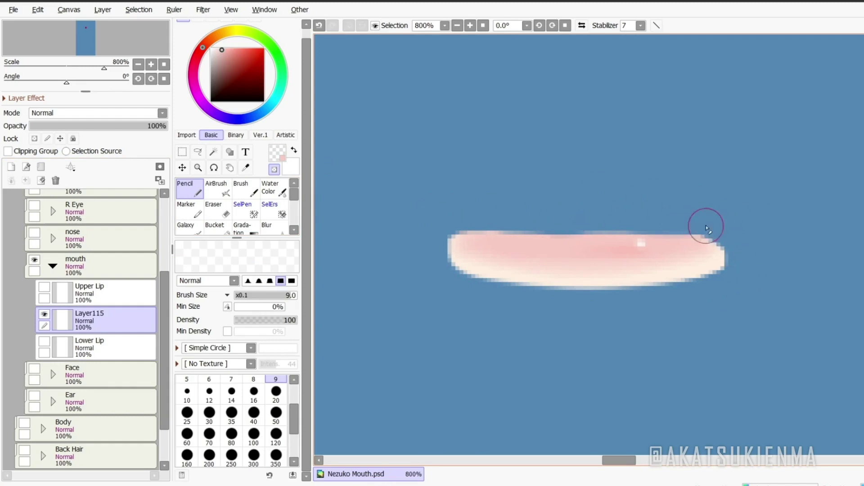
{"action": "key", "text": "b"}
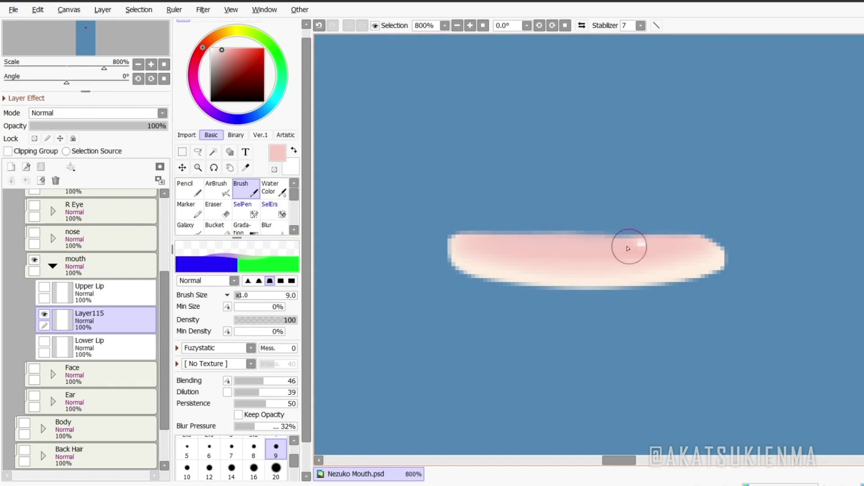
Show the Lower Lip and Upper Lip layers and rename Layer115 as lipstick
{"action": "scroll", "coordinate": [557, 199], "scroll_direction": "down", "scroll_amount": 3}
{"action": "left_click", "coordinate": [44, 342]}
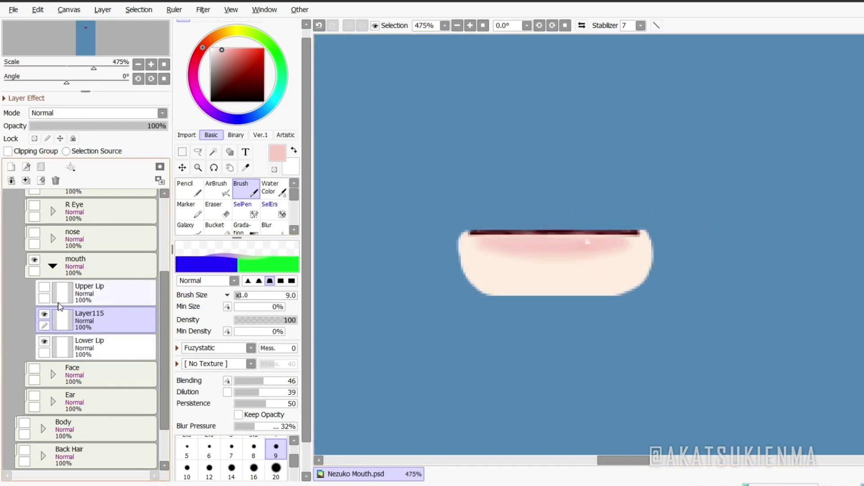
{"action": "left_click", "coordinate": [44, 287]}
{"action": "left_click", "coordinate": [94, 301]}
{"action": "double_click", "coordinate": [100, 328]}
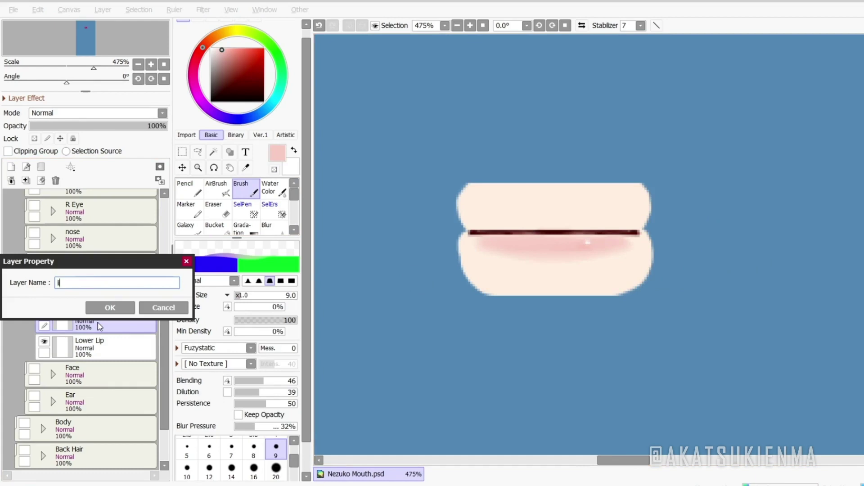
{"action": "key", "text": "Return"}
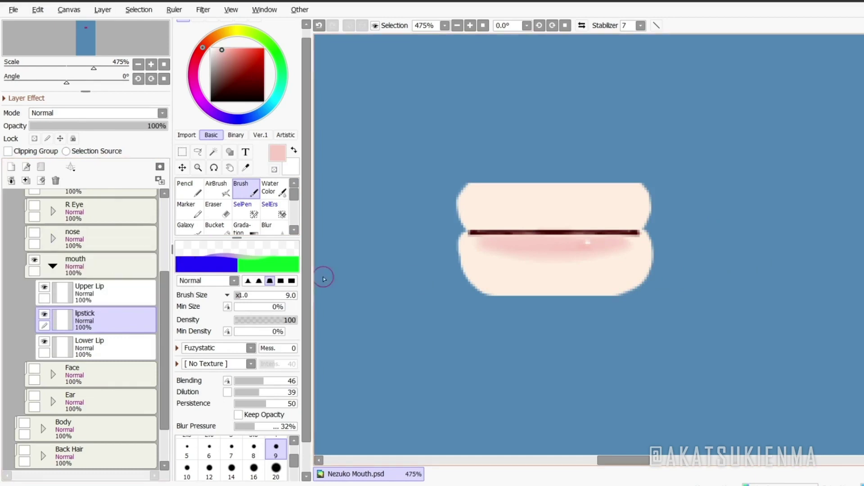
Hide the blue background Layer114 and show the Face, Ear and nose folders
{"action": "scroll", "coordinate": [594, 220], "scroll_direction": "down", "scroll_amount": 11}
{"action": "scroll", "coordinate": [602, 212], "scroll_direction": "up", "scroll_amount": 4}
{"action": "scroll", "coordinate": [105, 358], "scroll_direction": "down", "scroll_amount": 2}
{"action": "left_click", "coordinate": [15, 422]}
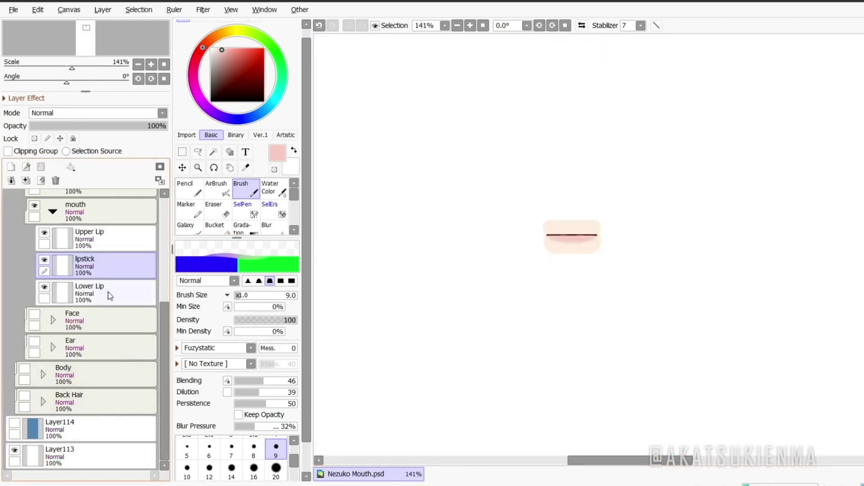
{"action": "scroll", "coordinate": [68, 360], "scroll_direction": "up", "scroll_amount": 1}
{"action": "left_click", "coordinate": [34, 343]}
{"action": "left_click", "coordinate": [34, 369]}
{"action": "scroll", "coordinate": [34, 351], "scroll_direction": "up", "scroll_amount": 2}
{"action": "left_click", "coordinate": [34, 313]}
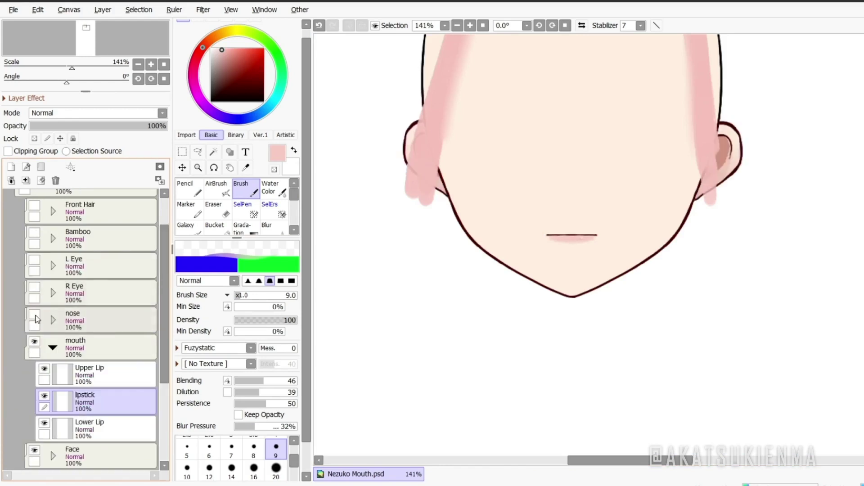
Show the R Eye, L Eye and Front Hair folders, keeping the Bamboo folder hidden so the mouth is uncovered
{"action": "left_click", "coordinate": [34, 287]}
{"action": "left_click", "coordinate": [35, 259]}
{"action": "left_click", "coordinate": [34, 232]}
{"action": "left_click", "coordinate": [34, 206]}
{"action": "scroll", "coordinate": [45, 231], "scroll_direction": "up", "scroll_amount": 1}
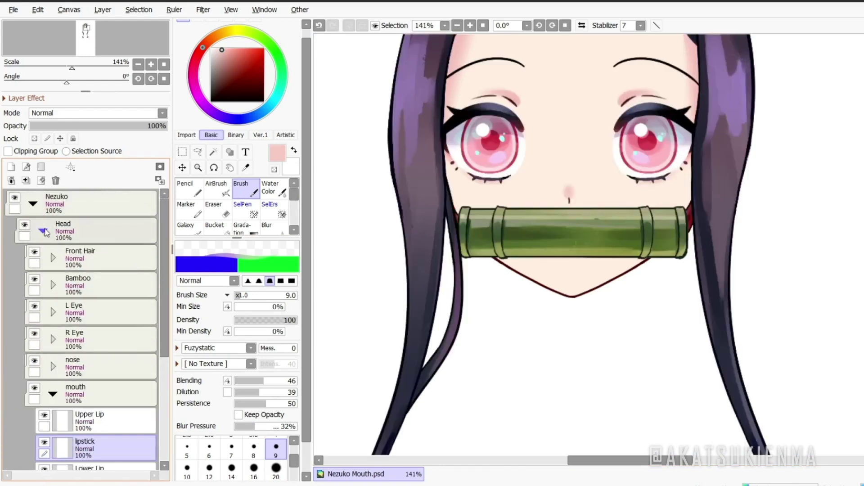
{"action": "left_click", "coordinate": [43, 231]}
{"action": "left_click", "coordinate": [43, 231]}
{"action": "left_click", "coordinate": [34, 279]}
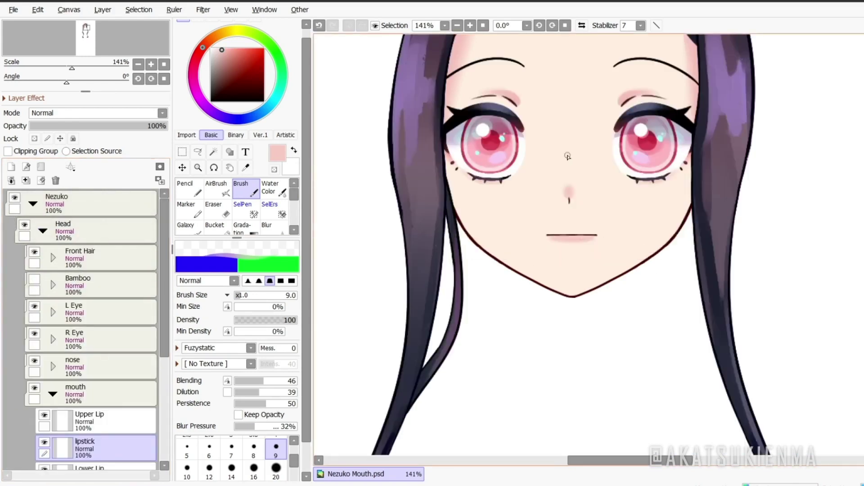
{"action": "scroll", "coordinate": [720, 391], "scroll_direction": "up", "scroll_amount": 1}
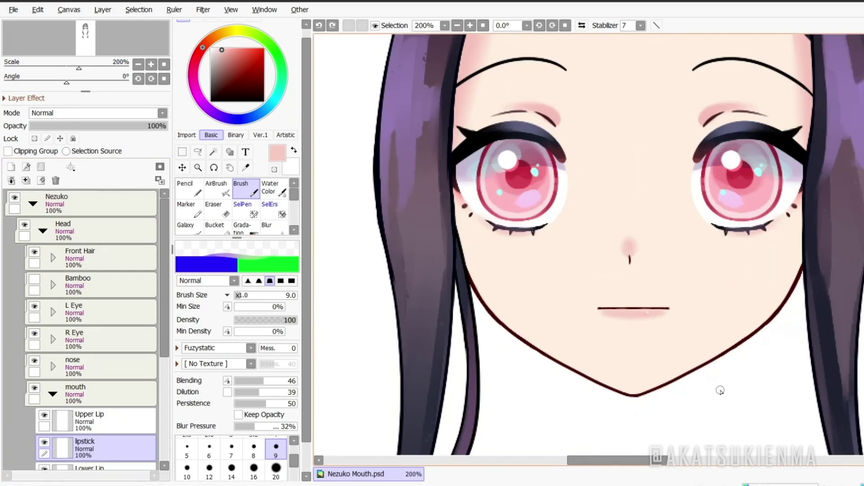
Create a folder for the mouth interior at the Lower Lip layer's level, below it, and name it Inner Mouth
{"action": "scroll", "coordinate": [90, 315], "scroll_direction": "down", "scroll_amount": 4}
{"action": "left_click", "coordinate": [90, 354]}
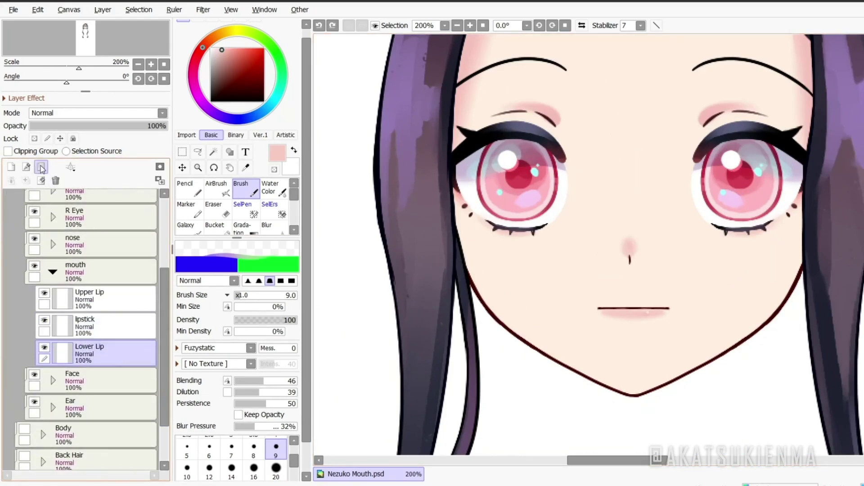
{"action": "left_click", "coordinate": [41, 168]}
{"action": "double_click", "coordinate": [83, 385]}
{"action": "type", "text": "Inner Mo"}
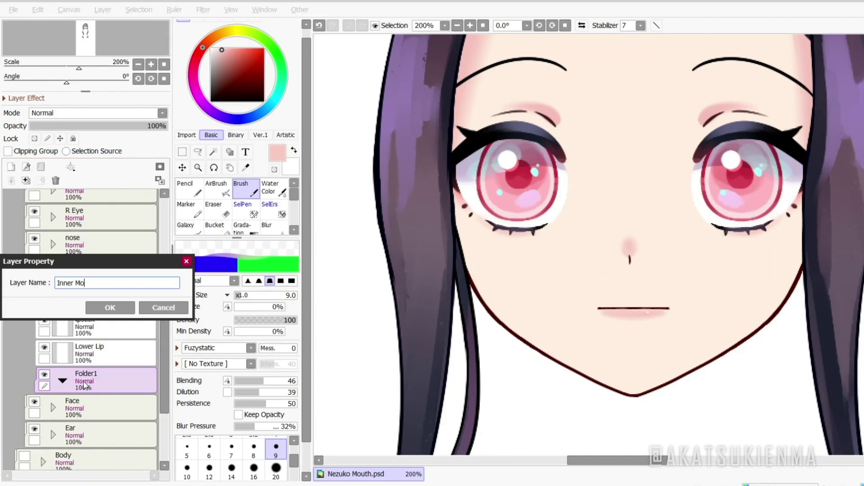
{"action": "type", "text": "uth"}
{"action": "key", "text": "Return"}
Add a new layer inside Inner Mouth and paint a brownish-red oval behind the lips using the Pencil at size 120.0
{"action": "left_click", "coordinate": [12, 167]}
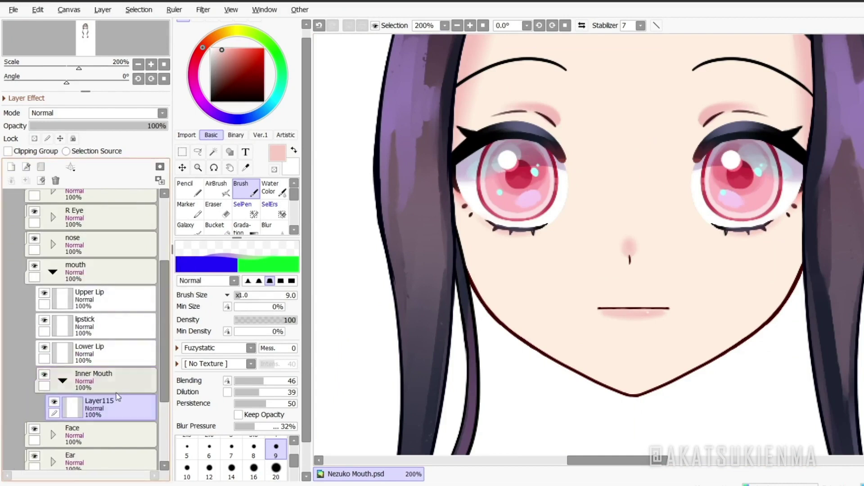
{"action": "key", "text": "n"}
{"action": "scroll", "coordinate": [665, 319], "scroll_direction": "up", "scroll_amount": 2}
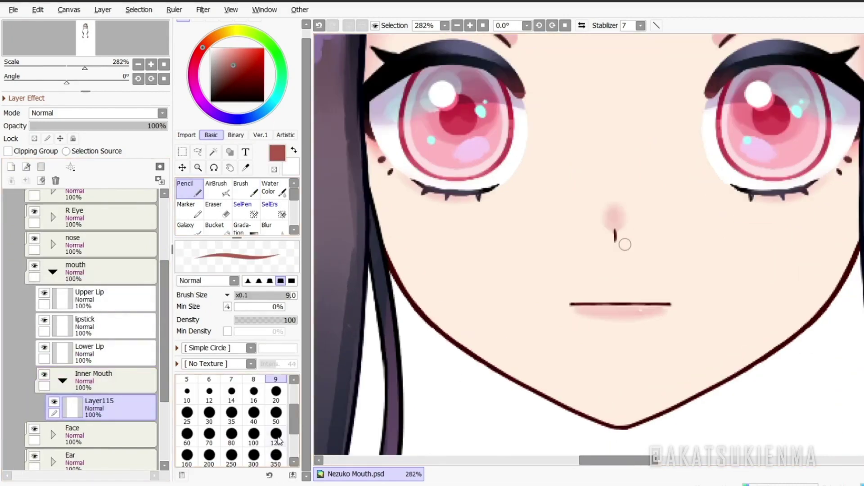
{"action": "mouse_move", "coordinate": [612, 306]}
{"action": "left_mouse_down"}
{"action": "mouse_move", "coordinate": [638, 302]}
{"action": "mouse_move", "coordinate": [608, 308]}
{"action": "mouse_move", "coordinate": [635, 308]}
{"action": "mouse_move", "coordinate": [609, 297]}
{"action": "left_mouse_up"}
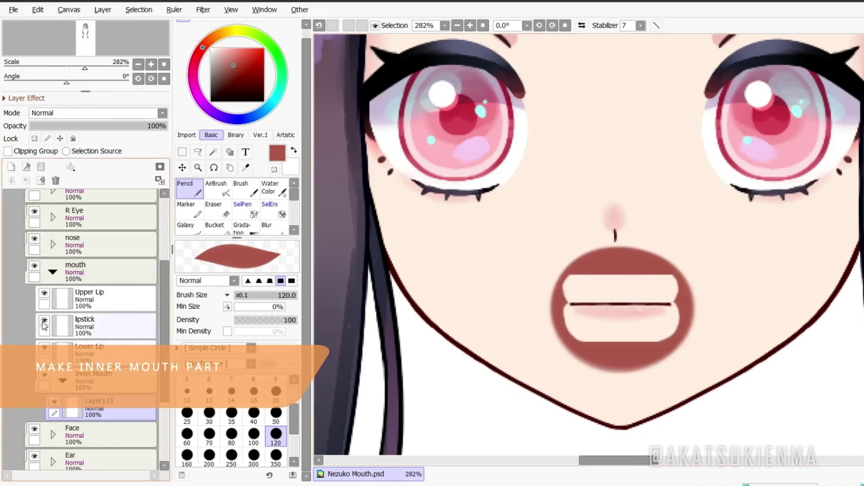
{"action": "left_click", "coordinate": [11, 166]}
{"action": "left_click", "coordinate": [55, 181]}
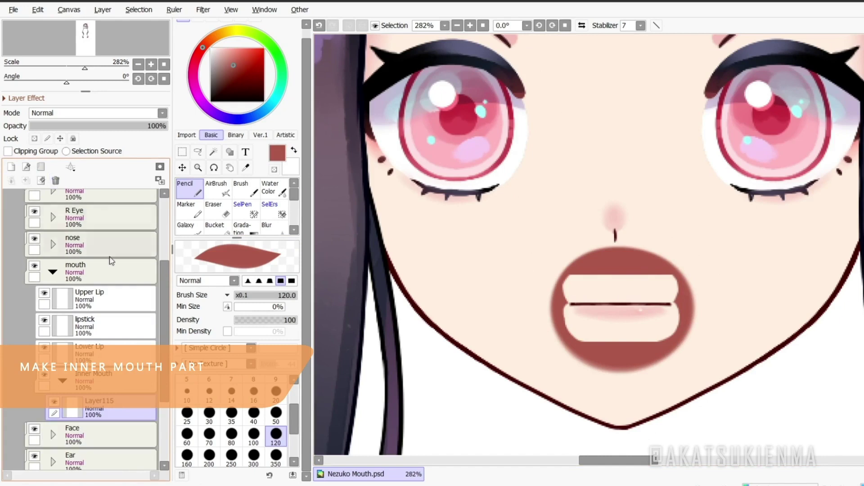
Lock the transparent pixels of the Upper Lip layer
{"action": "left_click", "coordinate": [112, 299]}
{"action": "left_click_drag", "start_coordinate": [629, 293], "coordinate": [629, 278]}
{"action": "key", "text": "ctrl+z"}
{"action": "scroll", "coordinate": [658, 322], "scroll_direction": "up", "scroll_amount": 2}
{"action": "left_click_drag", "start_coordinate": [669, 331], "coordinate": [670, 312]}
{"action": "key", "text": "ctrl+z"}
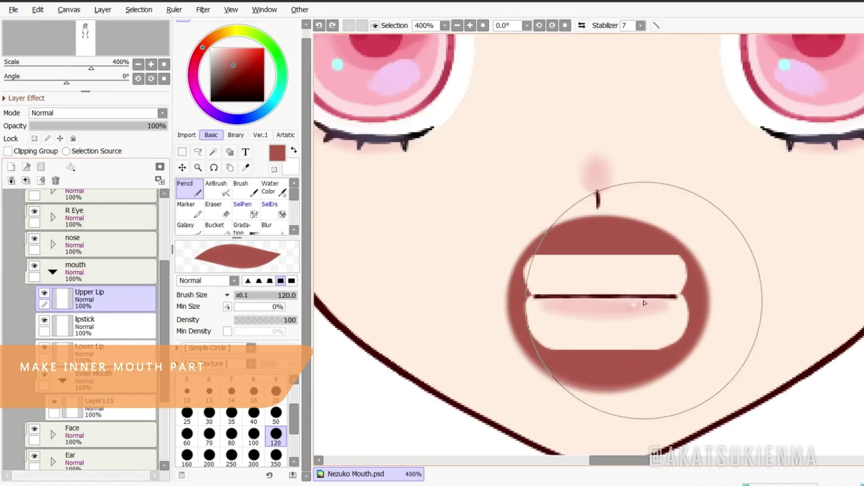
{"action": "left_click", "coordinate": [34, 139]}
{"action": "scroll", "coordinate": [601, 308], "scroll_direction": "up", "scroll_amount": 5}
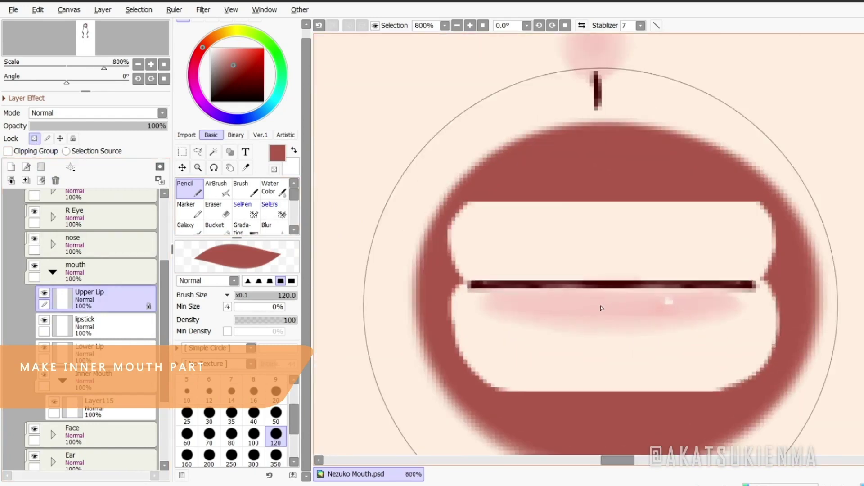
Hide the lipstick and Lower Lip layers and repaint the Upper Lip's mouth line in its sampled dark red with Pencil size 4.0
{"action": "left_click", "coordinate": [44, 321]}
{"action": "left_click", "coordinate": [44, 347]}
{"action": "right_click", "coordinate": [460, 282]}
{"action": "scroll", "coordinate": [276, 418], "scroll_direction": "up", "scroll_amount": 1}
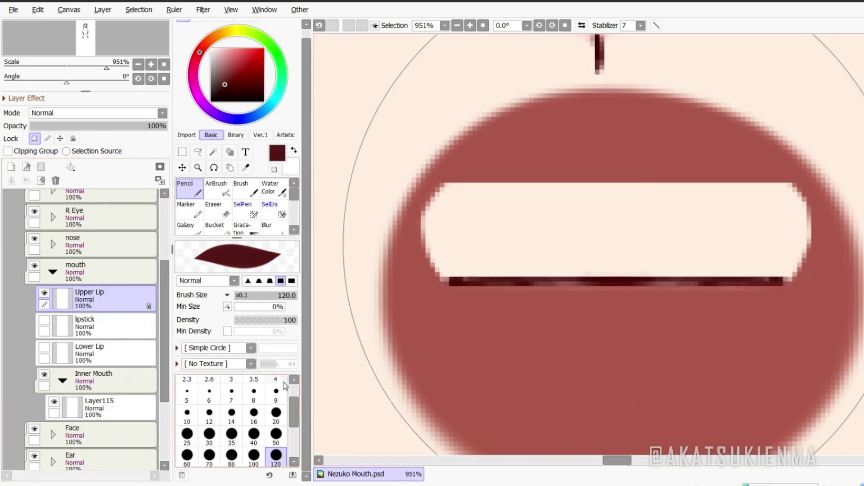
{"action": "left_click", "coordinate": [276, 379]}
{"action": "left_click_drag", "start_coordinate": [535, 288], "coordinate": [762, 294]}
Show the Lower Lip alone, lock its transparent pixels, paint along its upper edge in dark red, and show the other lip layers
{"action": "left_click", "coordinate": [45, 293]}
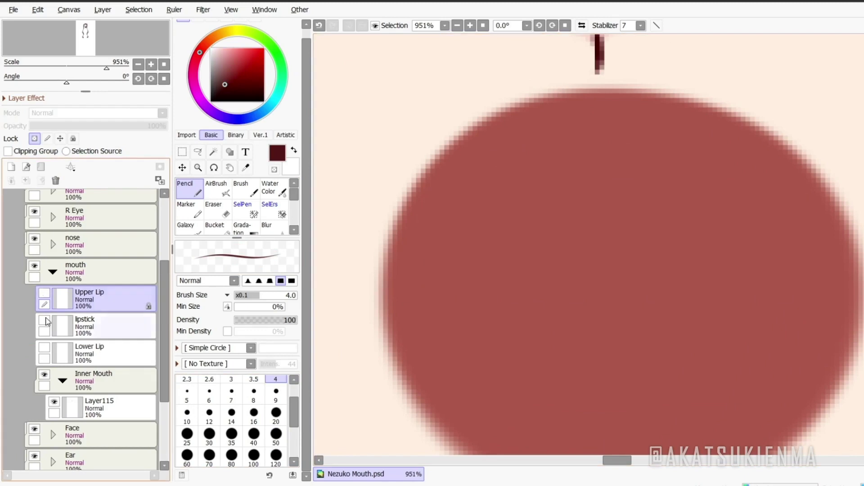
{"action": "left_click", "coordinate": [45, 347]}
{"action": "left_click", "coordinate": [113, 353]}
{"action": "left_click", "coordinate": [34, 139]}
{"action": "left_click_drag", "start_coordinate": [464, 277], "coordinate": [762, 275]}
{"action": "left_click", "coordinate": [44, 320]}
{"action": "left_click", "coordinate": [44, 293]}
{"action": "scroll", "coordinate": [516, 247], "scroll_direction": "down", "scroll_amount": 5}
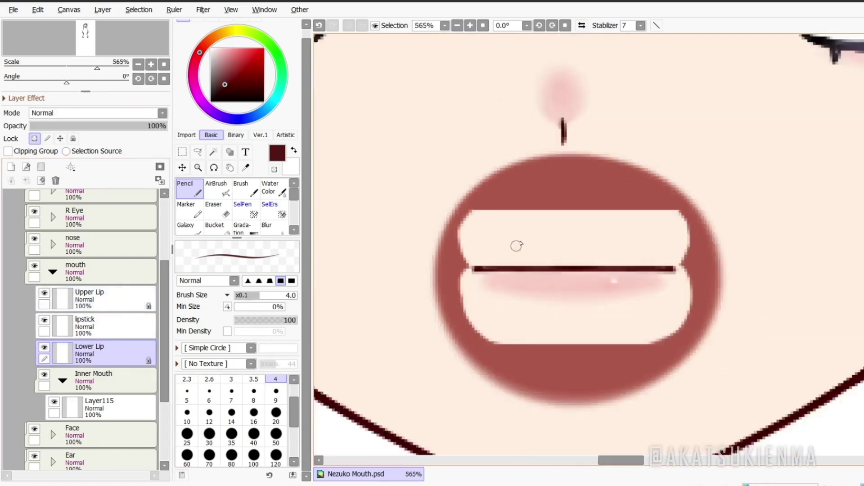
Add a new layer above Layer115 in the Inner Mouth folder and hide the lipstick and Lower Lip layers
{"action": "left_click", "coordinate": [113, 408]}
{"action": "left_click", "coordinate": [12, 167]}
{"action": "left_click", "coordinate": [44, 321]}
{"action": "left_click", "coordinate": [44, 347]}
{"action": "scroll", "coordinate": [596, 305], "scroll_direction": "up", "scroll_amount": 4}
{"action": "mouse_move", "coordinate": [656, 270]}
{"action": "left_mouse_down"}
{"action": "mouse_move", "coordinate": [448, 260]}
{"action": "mouse_move", "coordinate": [501, 272]}
{"action": "mouse_move", "coordinate": [702, 262]}
{"action": "left_mouse_up"}
{"action": "left_click_drag", "start_coordinate": [727, 240], "coordinate": [718, 262]}
{"action": "key", "text": "ctrl+z"}
{"action": "key", "text": "ctrl+z"}
{"action": "key", "text": "ctrl+z"}
{"action": "key", "text": "ctrl+z"}
{"action": "key", "text": "ctrl+z"}
Draw a dark outline of the upper teeth with a small fang near each end of the lower edge
{"action": "mouse_move", "coordinate": [416, 241]}
{"action": "left_mouse_down"}
{"action": "mouse_move", "coordinate": [459, 272]}
{"action": "mouse_move", "coordinate": [614, 276]}
{"action": "left_mouse_up"}
{"action": "mouse_move", "coordinate": [435, 268]}
{"action": "left_mouse_down"}
{"action": "mouse_move", "coordinate": [714, 257]}
{"action": "mouse_move", "coordinate": [732, 209]}
{"action": "left_mouse_up"}
{"action": "left_click_drag", "start_coordinate": [407, 266], "coordinate": [397, 220]}
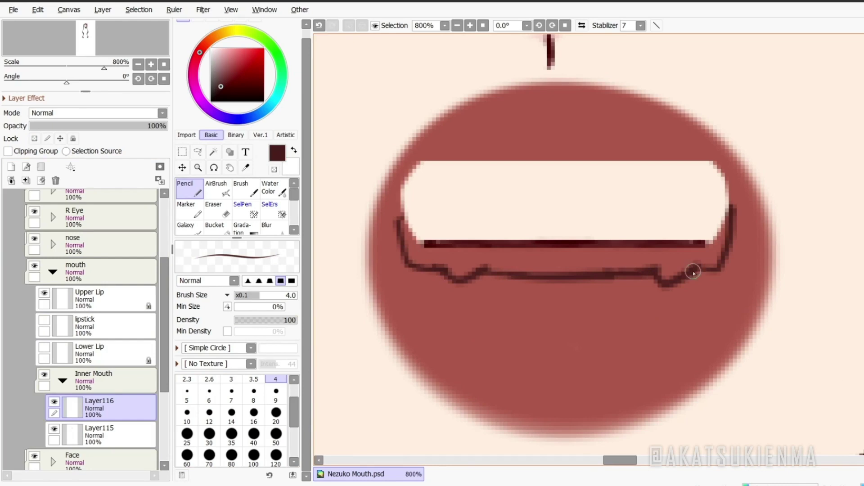
{"action": "key", "text": "minus"}
{"action": "key", "text": "minus"}
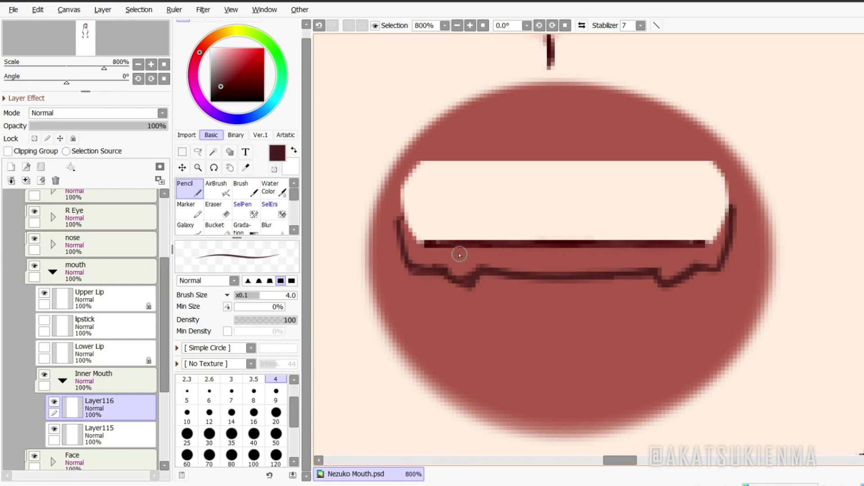
Add another layer directly above Layer115 and draw a closed, trapezoid-like outline of the lower teeth on it
{"action": "left_click", "coordinate": [118, 434]}
{"action": "left_click", "coordinate": [11, 167]}
{"action": "mouse_move", "coordinate": [412, 275]}
{"action": "left_mouse_down"}
{"action": "mouse_move", "coordinate": [432, 264]}
{"action": "mouse_move", "coordinate": [722, 269]}
{"action": "left_mouse_up"}
{"action": "left_click_drag", "start_coordinate": [725, 272], "coordinate": [714, 338]}
{"action": "left_click_drag", "start_coordinate": [413, 277], "coordinate": [424, 333]}
{"action": "left_click_drag", "start_coordinate": [425, 333], "coordinate": [713, 343]}
{"action": "key", "text": "ctrl+z"}
{"action": "left_click_drag", "start_coordinate": [429, 335], "coordinate": [468, 340]}
Hide the Upper Lip and the lower teeth outline, and select the upper teeth shape by inverting a Magic Wand selection of its surroundings
{"action": "left_click", "coordinate": [213, 152]}
{"action": "left_click", "coordinate": [428, 112]}
{"action": "key", "text": "ctrl+z"}
{"action": "left_click", "coordinate": [44, 293]}
{"action": "left_click", "coordinate": [54, 429]}
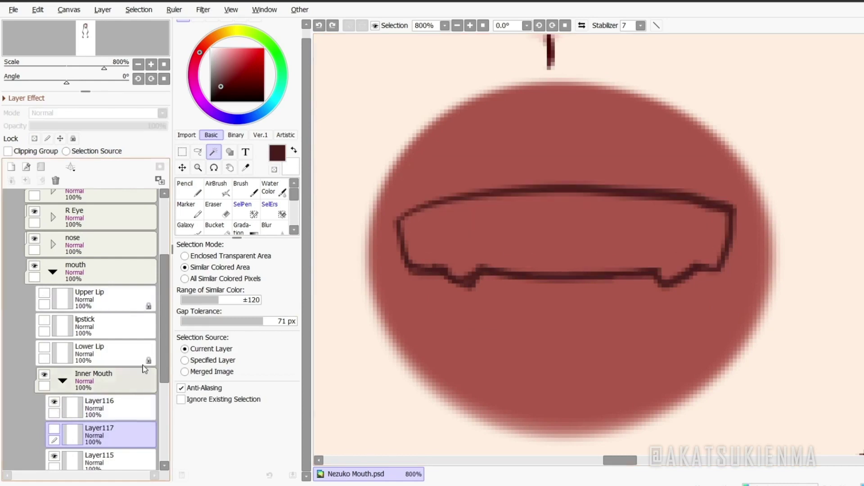
{"action": "left_click", "coordinate": [118, 408]}
{"action": "left_click", "coordinate": [339, 169]}
{"action": "key", "text": "ctrl+shift+i"}
Add a layer beneath the upper teeth outline and fill the selected teeth area with pale pink using the Bucket
{"action": "left_click", "coordinate": [118, 434]}
{"action": "left_click", "coordinate": [11, 167]}
{"action": "left_click", "coordinate": [214, 50]}
{"action": "left_click", "coordinate": [218, 229]}
{"action": "left_click", "coordinate": [428, 234]}
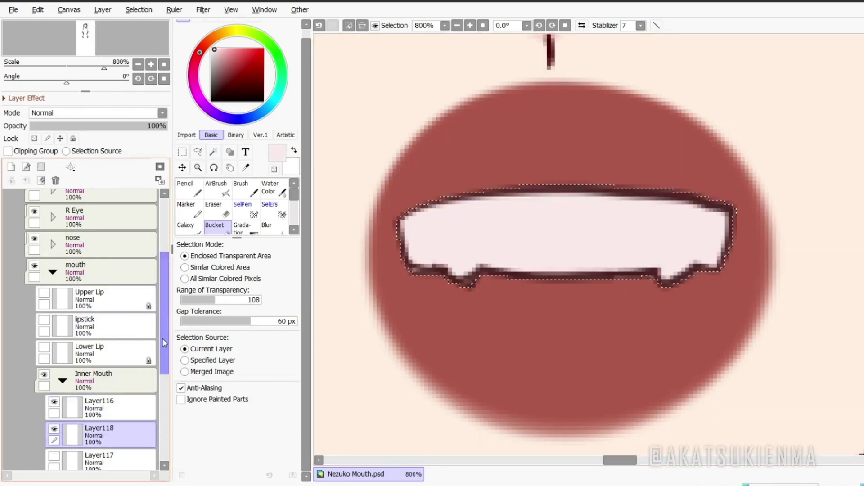
Clear the selection, hide the upper teeth outline and fill, and show and activate the lower teeth outline layer
{"action": "left_click_drag", "start_coordinate": [164, 343], "coordinate": [164, 410]}
{"action": "left_click", "coordinate": [54, 247]}
{"action": "left_click", "coordinate": [54, 274]}
{"action": "left_click", "coordinate": [54, 302]}
{"action": "key", "text": "ctrl+d"}
{"action": "left_click", "coordinate": [118, 307]}
{"action": "left_click", "coordinate": [190, 189]}
{"action": "right_click", "coordinate": [411, 275]}
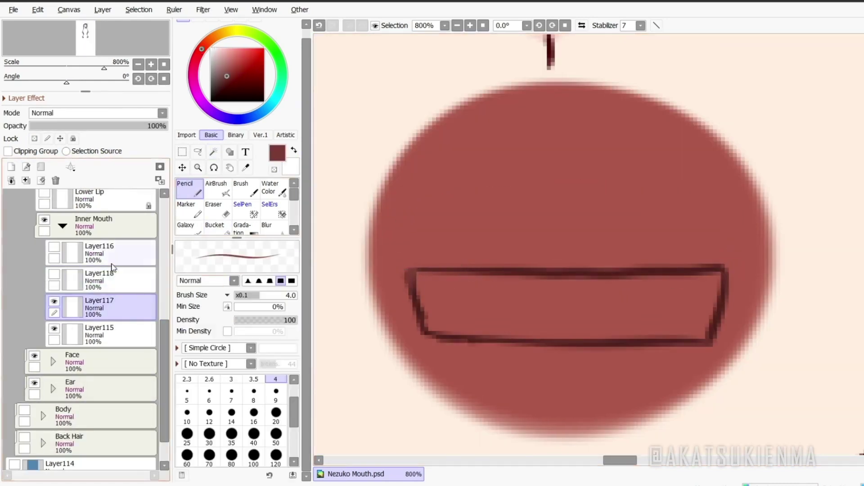
Select the area inside the lower teeth outline on Layer117 with the Magic Wand
{"action": "left_click", "coordinate": [54, 274]}
{"action": "left_click", "coordinate": [117, 280]}
{"action": "left_click", "coordinate": [134, 307]}
{"action": "left_click", "coordinate": [214, 152]}
{"action": "left_click", "coordinate": [479, 299]}
{"action": "left_click", "coordinate": [492, 310]}
Add a layer beneath the lower teeth outline, fill the selection with pale pink using the Bucket, and deselect
{"action": "left_click", "coordinate": [12, 167]}
{"action": "left_click", "coordinate": [218, 228]}
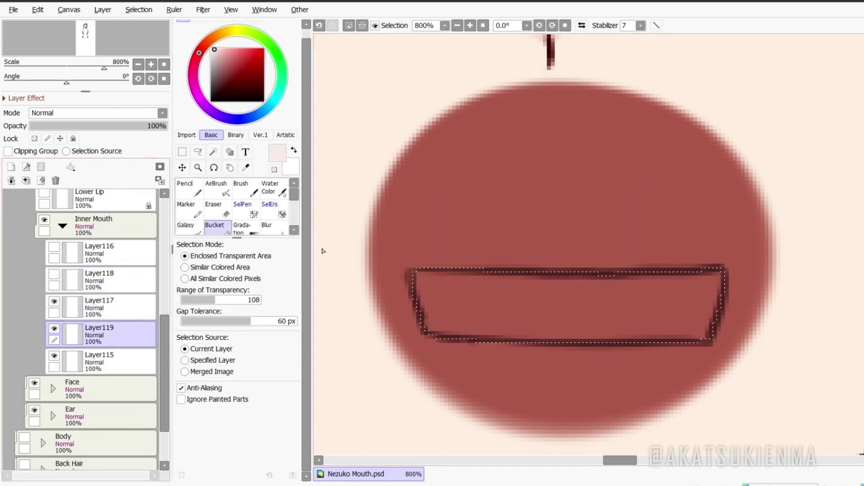
{"action": "left_click", "coordinate": [455, 304]}
{"action": "key", "text": "ctrl+d"}
Show the upper teeth outline, its fill and the lip layers again
{"action": "left_click", "coordinate": [54, 247]}
{"action": "left_click", "coordinate": [54, 274]}
{"action": "scroll", "coordinate": [494, 309], "scroll_direction": "down", "scroll_amount": 3}
{"action": "left_click_drag", "start_coordinate": [165, 343], "coordinate": [164, 308]}
{"action": "left_click", "coordinate": [44, 221]}
{"action": "left_click", "coordinate": [44, 249]}
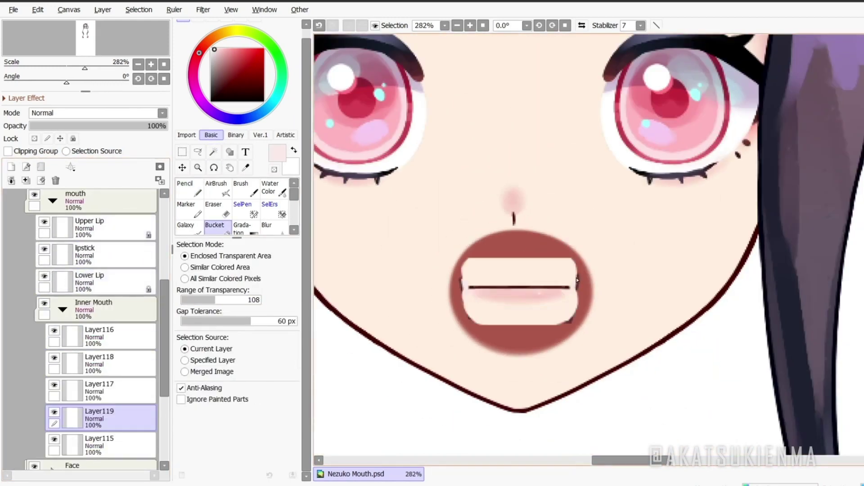
{"action": "scroll", "coordinate": [577, 280], "scroll_direction": "down", "scroll_amount": 1}
{"action": "scroll", "coordinate": [574, 292], "scroll_direction": "up", "scroll_amount": 1}
Lock the transparent pixels of Layer115 and fill the inner mouth oval with a darker crimson using the Bucket
{"action": "right_click", "coordinate": [521, 246]}
{"action": "left_click", "coordinate": [108, 445]}
{"action": "left_click", "coordinate": [34, 139]}
{"action": "left_click", "coordinate": [232, 72]}
{"action": "left_click", "coordinate": [197, 56]}
{"action": "left_click", "coordinate": [513, 240]}
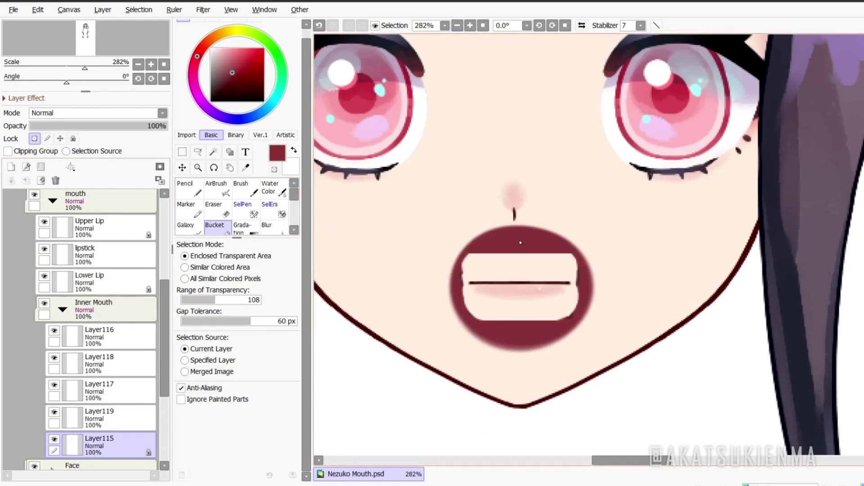
Hide the three lip layers, merge the upper teeth outline into its fill, and name the merged layer Upper teeth
{"action": "left_click", "coordinate": [73, 337]}
{"action": "left_click", "coordinate": [44, 249]}
{"action": "left_click", "coordinate": [44, 276]}
{"action": "left_click", "coordinate": [44, 222]}
{"action": "left_click", "coordinate": [26, 181]}
{"action": "double_click", "coordinate": [100, 338]}
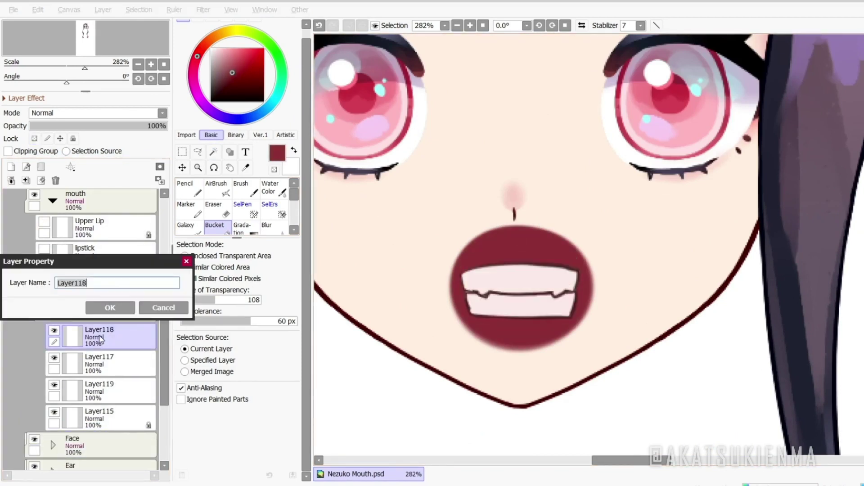
{"action": "key", "text": "Return"}
Merge the lower teeth outline into its fill and name the merged layer Lower teeth
{"action": "left_click", "coordinate": [102, 363]}
{"action": "left_click", "coordinate": [26, 181]}
{"action": "double_click", "coordinate": [112, 364]}
{"action": "type", "text": "Lower teeth"}
{"action": "key", "text": "Return"}
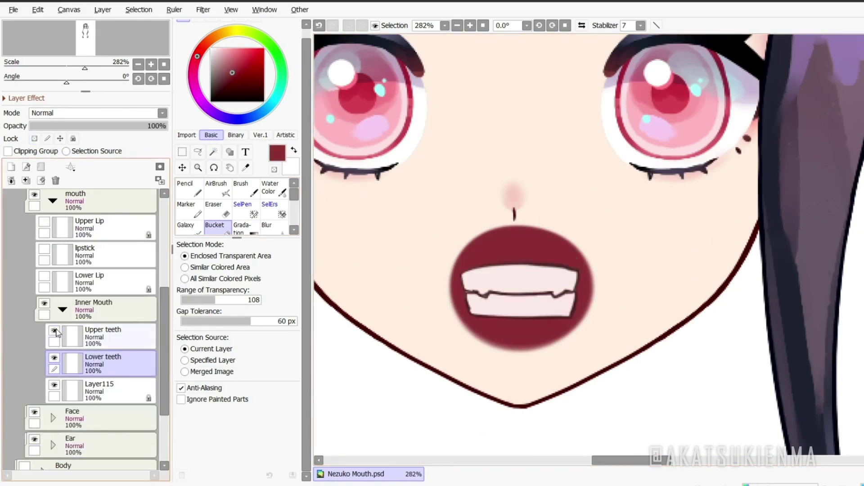
Hide both teeth layers, add a new layer between Lower teeth and Layer115, and choose a salmon pink Pencil colour for the tongue
{"action": "left_click", "coordinate": [54, 331]}
{"action": "left_click", "coordinate": [54, 358]}
{"action": "left_click", "coordinate": [11, 167]}
{"action": "left_click", "coordinate": [198, 54]}
{"action": "left_click_drag", "start_coordinate": [231, 68], "coordinate": [229, 65]}
{"action": "left_click", "coordinate": [191, 188]}
{"action": "left_click_drag", "start_coordinate": [532, 307], "coordinate": [503, 315]}
{"action": "key", "text": "ctrl+z"}
{"action": "left_click", "coordinate": [227, 58]}
{"action": "left_click_drag", "start_coordinate": [228, 59], "coordinate": [231, 54]}
{"action": "left_click_drag", "start_coordinate": [501, 299], "coordinate": [504, 310]}
{"action": "key", "text": "ctrl+z"}
{"action": "mouse_move", "coordinate": [491, 285]}
{"action": "left_mouse_down"}
{"action": "mouse_move", "coordinate": [546, 315]}
{"action": "mouse_move", "coordinate": [495, 286]}
{"action": "mouse_move", "coordinate": [523, 281]}
{"action": "left_mouse_up"}
{"action": "key", "text": "ctrl+z"}
Paint a pink tongue across the lower part of the mouth oval and rename its layer Tongue
{"action": "mouse_move", "coordinate": [479, 320]}
{"action": "left_mouse_down"}
{"action": "mouse_move", "coordinate": [510, 282]}
{"action": "mouse_move", "coordinate": [546, 265]}
{"action": "mouse_move", "coordinate": [611, 306]}
{"action": "left_mouse_up"}
{"action": "scroll", "coordinate": [509, 282], "scroll_direction": "up", "scroll_amount": 3}
{"action": "scroll", "coordinate": [493, 297], "scroll_direction": "down", "scroll_amount": 1}
{"action": "scroll", "coordinate": [494, 297], "scroll_direction": "down", "scroll_amount": 2}
{"action": "double_click", "coordinate": [104, 393]}
{"action": "type", "text": "Tongue"}
Show both teeth layers and all three lip layers, and collapse and hide the Inner Mouth folder
{"action": "left_click", "coordinate": [107, 310]}
{"action": "left_click", "coordinate": [54, 357]}
{"action": "left_click", "coordinate": [54, 331]}
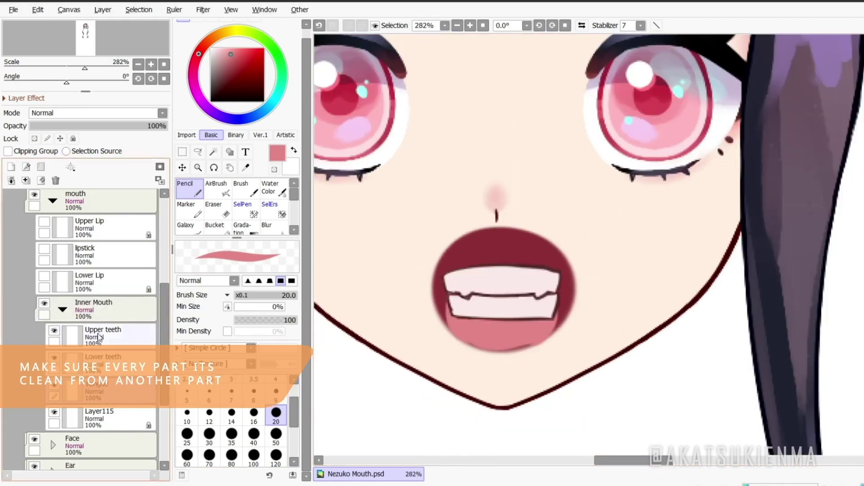
{"action": "left_click", "coordinate": [98, 334]}
{"action": "left_click", "coordinate": [45, 222]}
{"action": "left_click", "coordinate": [44, 249]}
{"action": "left_click", "coordinate": [44, 276]}
{"action": "scroll", "coordinate": [535, 258], "scroll_direction": "down", "scroll_amount": 6}
{"action": "scroll", "coordinate": [543, 270], "scroll_direction": "up", "scroll_amount": 1}
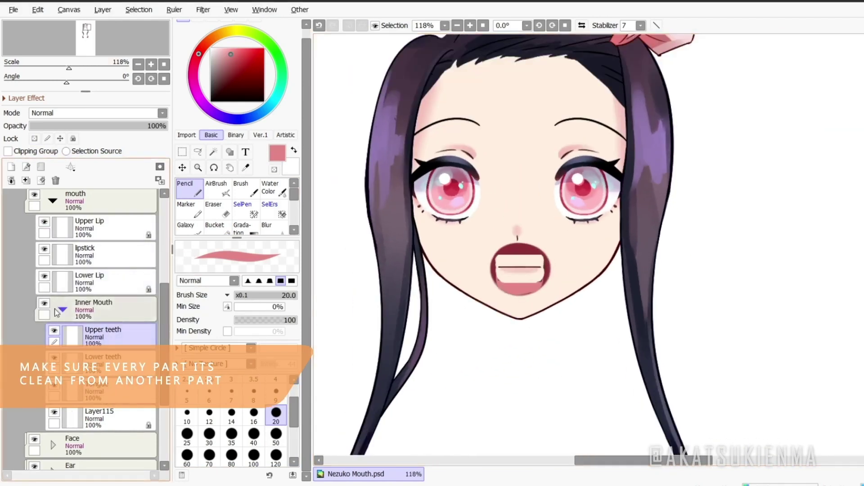
{"action": "left_click", "coordinate": [62, 310]}
{"action": "left_click", "coordinate": [44, 304]}
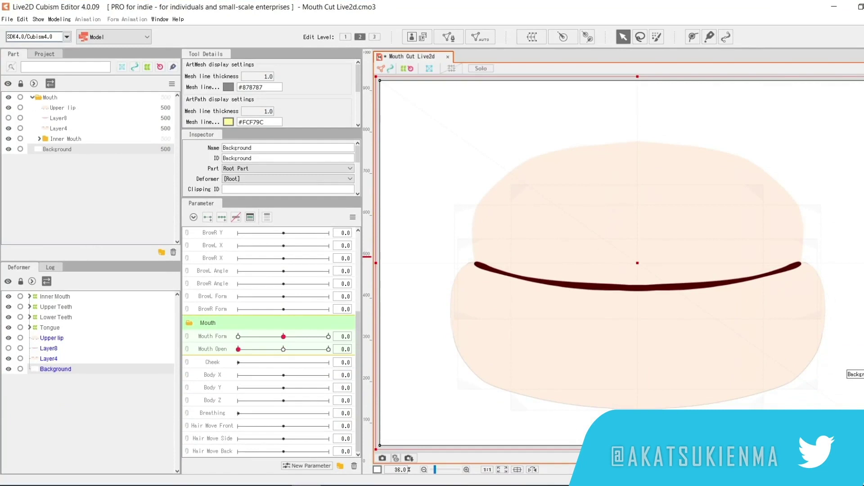
Switch to the Mouth Cut Live2d model in Live2D Cubism Editor and preview the mouth through its Mouth Form and Mouth Open parameters
{"action": "left_click_drag", "start_coordinate": [284, 336], "coordinate": [347, 333]}
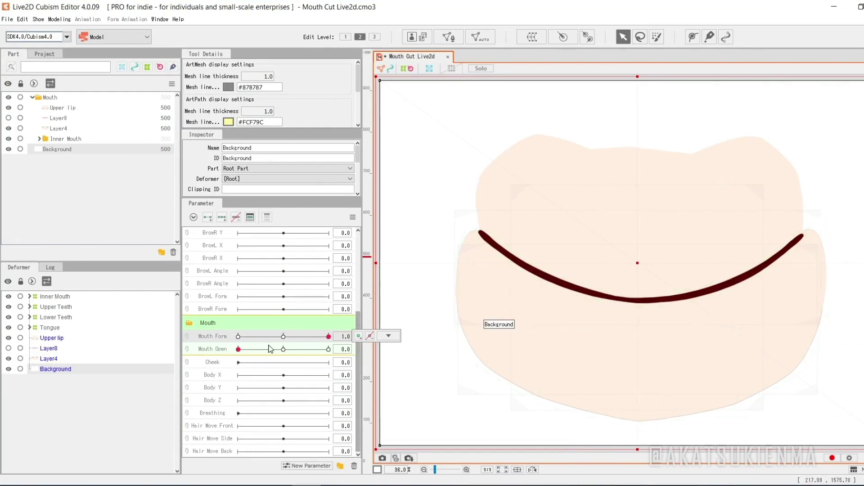
{"action": "left_click", "coordinate": [602, 339]}
{"action": "left_click_drag", "start_coordinate": [253, 350], "coordinate": [212, 353]}
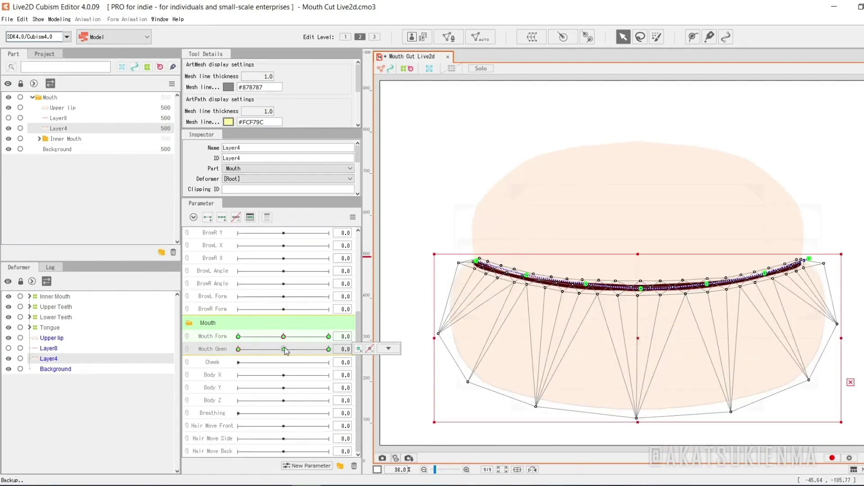
{"action": "left_click", "coordinate": [412, 294]}
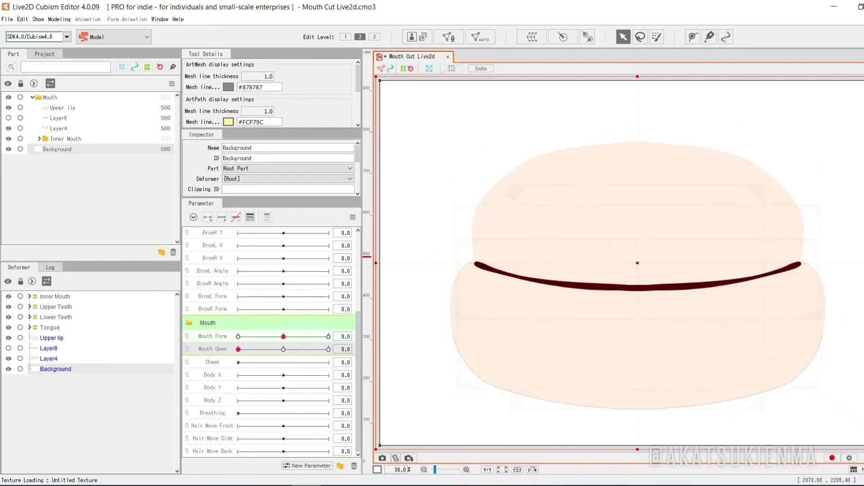
{"action": "key", "text": "r"}
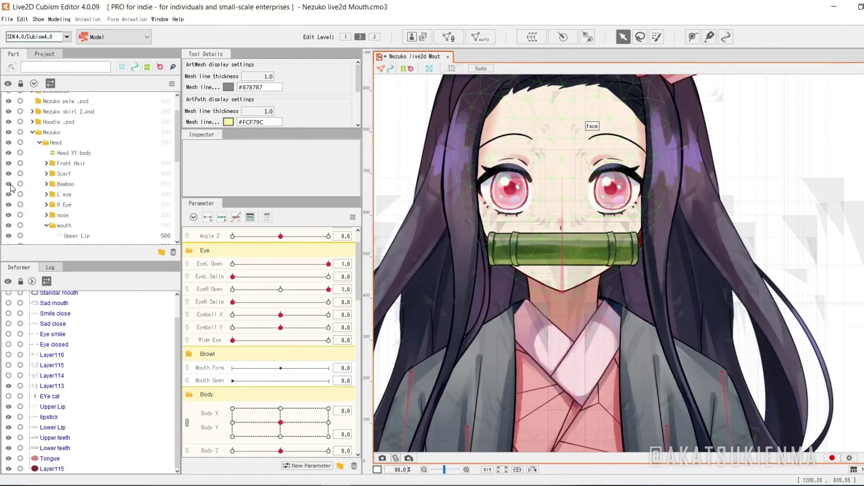
In the Nezuko live2d Mouth model, hide the Bamboo part and select the Upper Lip mesh
{"action": "left_click", "coordinate": [10, 184]}
{"action": "scroll", "coordinate": [551, 264], "scroll_direction": "up", "scroll_amount": 4}
{"action": "left_click_drag", "start_coordinate": [577, 265], "coordinate": [581, 323]}
{"action": "left_click", "coordinate": [575, 311]}
{"action": "scroll", "coordinate": [125, 209], "scroll_direction": "down", "scroll_amount": 4}
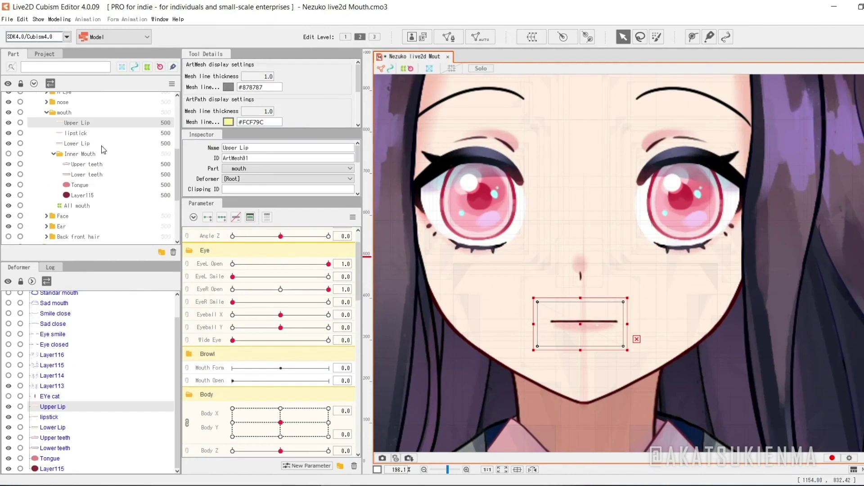
Start manual mesh editing of the Upper Lip and place rows of vertices along and just below the dark mouth line
{"action": "left_click", "coordinate": [448, 37]}
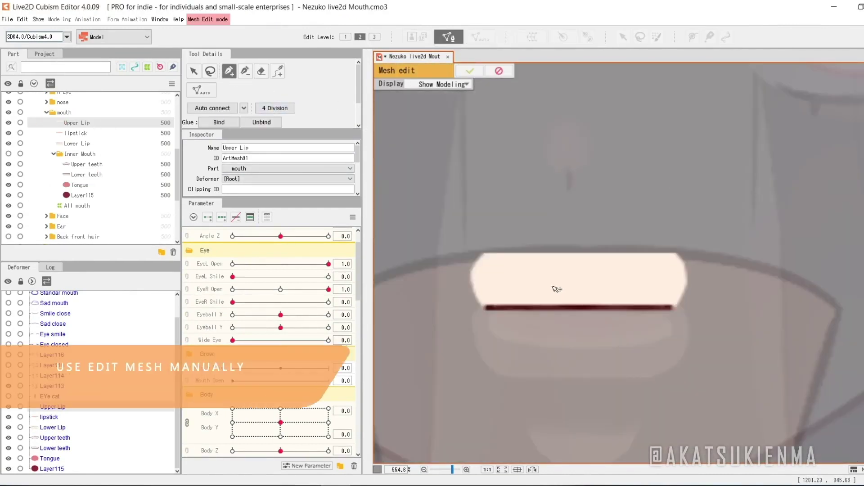
{"action": "scroll", "coordinate": [556, 288], "scroll_direction": "up", "scroll_amount": 2}
{"action": "left_click", "coordinate": [446, 314]}
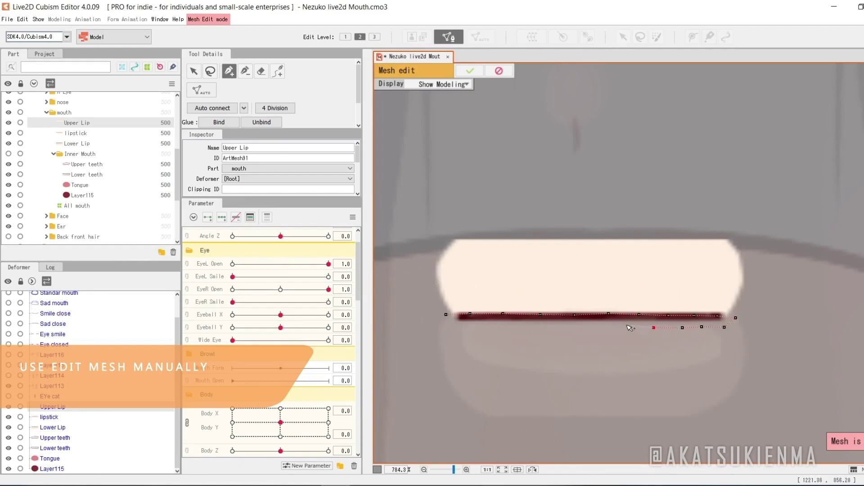
{"action": "left_click", "coordinate": [446, 314]}
Add a row of vertices just above the dark mouth line on the Upper Lip mesh
{"action": "scroll", "coordinate": [448, 314], "scroll_direction": "up", "scroll_amount": 2}
{"action": "left_click", "coordinate": [475, 295]}
{"action": "left_click", "coordinate": [519, 301]}
{"action": "left_click", "coordinate": [600, 301]}
{"action": "left_click_drag", "start_coordinate": [558, 315], "coordinate": [475, 331]}
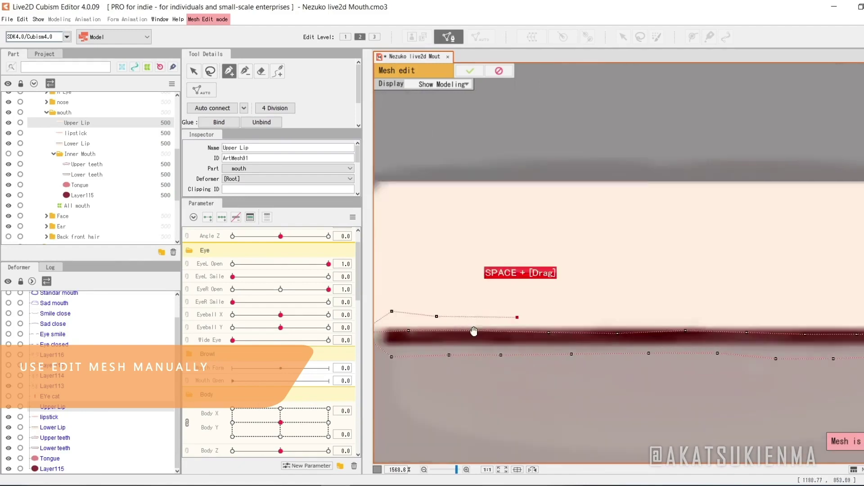
{"action": "left_click", "coordinate": [574, 343]}
{"action": "left_click", "coordinate": [634, 343]}
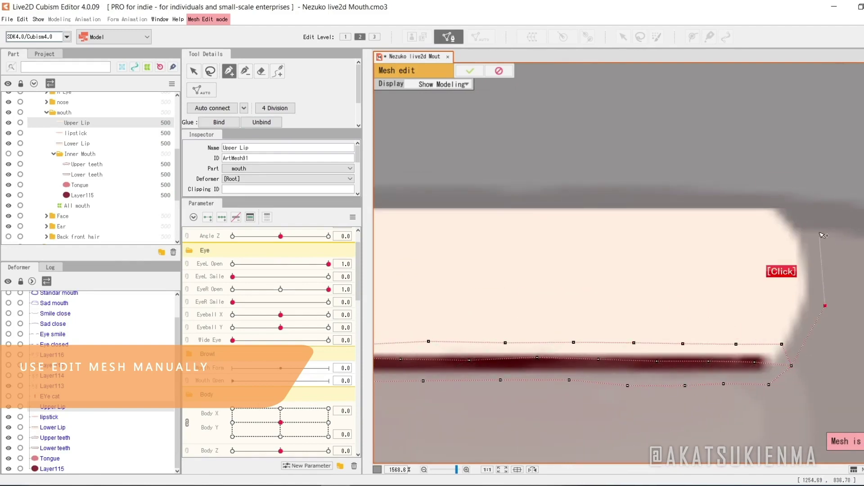
Place outline vertices around the outer edge of the Upper Lip's skin-coloured area and close the outline
{"action": "left_click", "coordinate": [821, 215]}
{"action": "scroll", "coordinate": [821, 215], "scroll_direction": "down", "scroll_amount": 1}
{"action": "left_click", "coordinate": [785, 197]}
{"action": "left_click", "coordinate": [676, 194]}
{"action": "left_click", "coordinate": [536, 192]}
{"action": "left_click", "coordinate": [402, 195]}
{"action": "left_click_drag", "start_coordinate": [402, 194], "coordinate": [492, 199]}
{"action": "left_click", "coordinate": [459, 226]}
Even out the vertices above the mouth line, auto connect the Upper Lip mesh and finish editing it
{"action": "mouse_move", "coordinate": [481, 322]}
{"action": "left_mouse_down"}
{"action": "mouse_move", "coordinate": [422, 328]}
{"action": "mouse_move", "coordinate": [427, 317]}
{"action": "mouse_move", "coordinate": [471, 317]}
{"action": "left_mouse_up"}
{"action": "scroll", "coordinate": [487, 316], "scroll_direction": "up", "scroll_amount": 1}
{"action": "left_click_drag", "start_coordinate": [552, 319], "coordinate": [545, 318]}
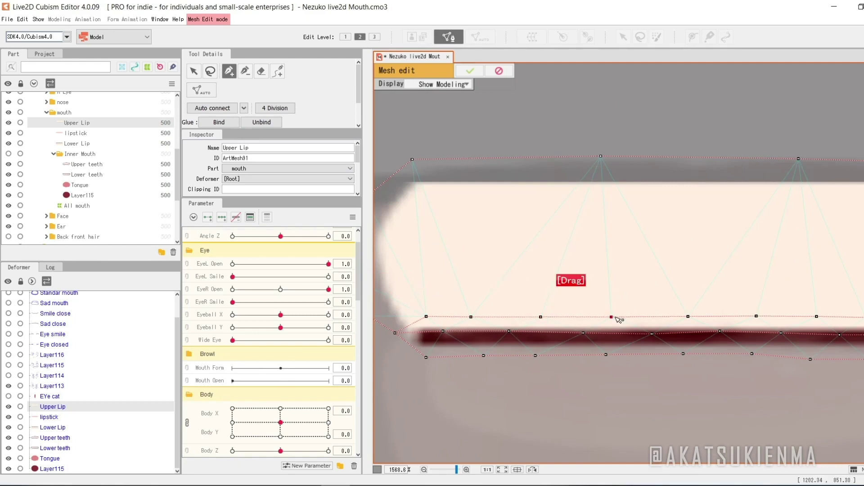
{"action": "scroll", "coordinate": [610, 316], "scroll_direction": "down", "scroll_amount": 1}
{"action": "left_click", "coordinate": [212, 108]}
{"action": "left_click", "coordinate": [470, 71]}
Start mesh editing of the Lower Lip and place rows of vertices along and just below the dark mouth line
{"action": "scroll", "coordinate": [572, 242], "scroll_direction": "down", "scroll_amount": 2}
{"action": "left_click", "coordinate": [580, 348]}
{"action": "key", "text": "ctrl+e"}
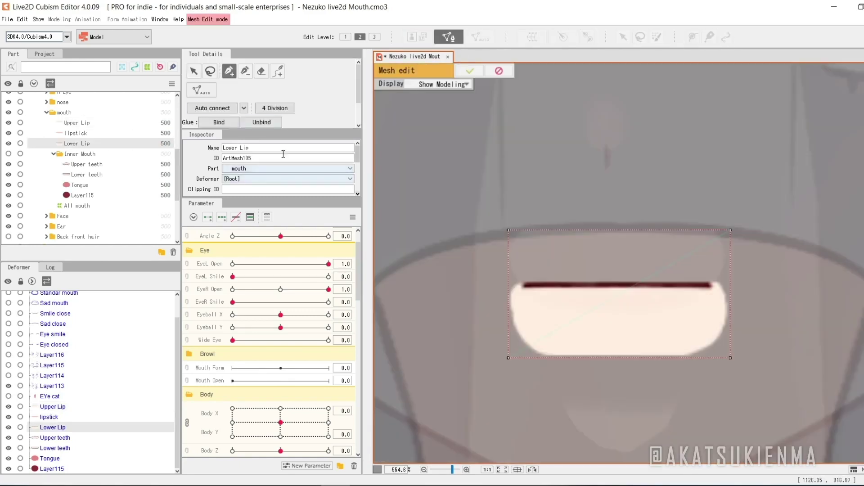
{"action": "scroll", "coordinate": [627, 313], "scroll_direction": "up", "scroll_amount": 1}
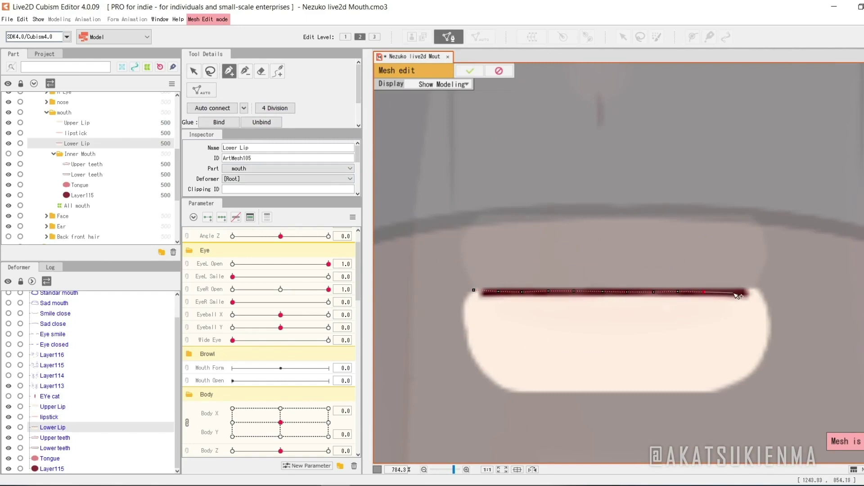
{"action": "left_click", "coordinate": [697, 306]}
{"action": "left_click", "coordinate": [668, 306]}
{"action": "left_click", "coordinate": [645, 306]}
{"action": "left_click", "coordinate": [569, 305]}
{"action": "left_click", "coordinate": [539, 306]}
{"action": "left_click", "coordinate": [516, 307]}
{"action": "left_click", "coordinate": [488, 307]}
Place vertices above the mouth line and around the Lower Lip's skin area, and complete its mesh with auto connect
{"action": "left_click", "coordinate": [485, 280]}
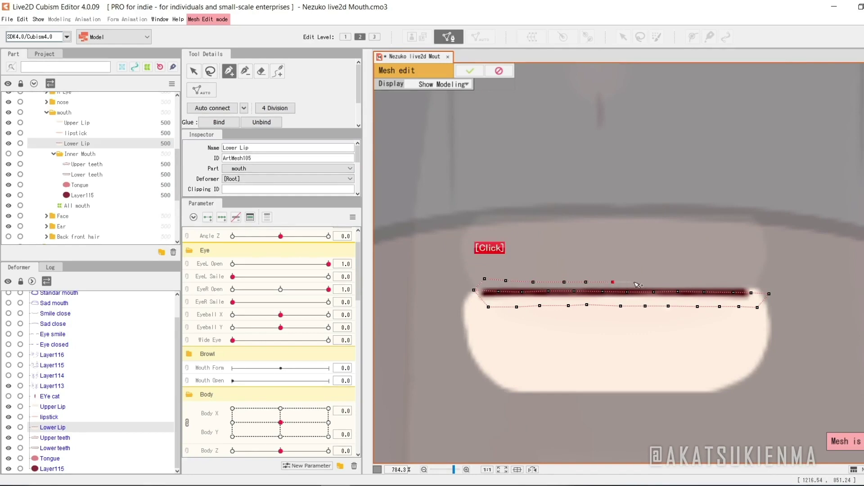
{"action": "left_click", "coordinate": [769, 294]}
{"action": "left_click", "coordinate": [779, 336]}
{"action": "left_click", "coordinate": [760, 388]}
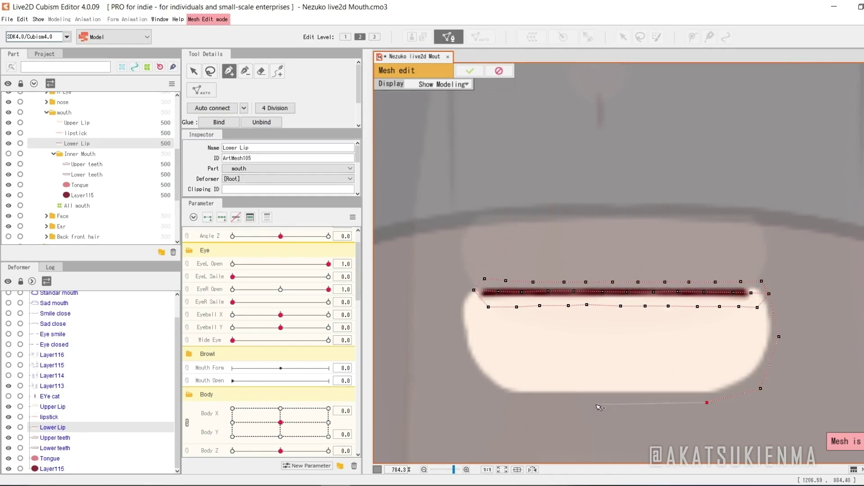
{"action": "left_click", "coordinate": [455, 311]}
{"action": "left_click", "coordinate": [474, 290]}
{"action": "left_click", "coordinate": [456, 311]}
{"action": "left_click", "coordinate": [212, 108]}
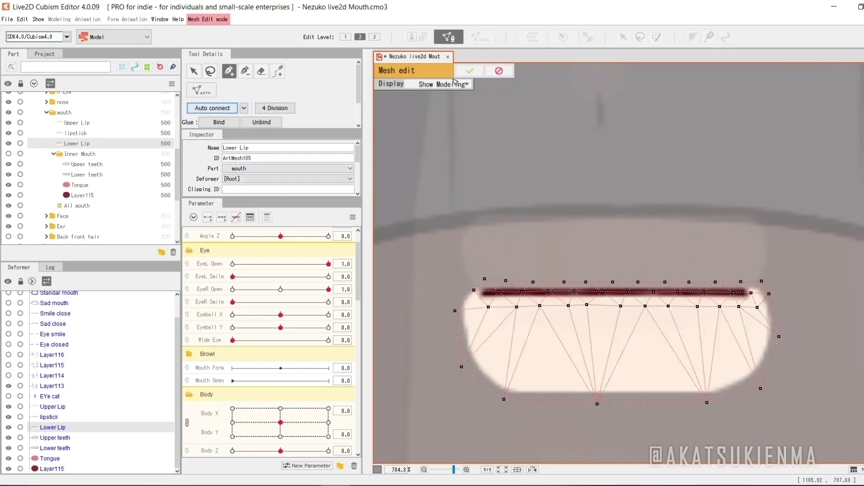
{"action": "left_click", "coordinate": [470, 71]}
Mesh the lipstick part with vertices around its outline and a curved row through its middle, and finish editing it
{"action": "scroll", "coordinate": [462, 239], "scroll_direction": "down", "scroll_amount": 2}
{"action": "left_click", "coordinate": [76, 134]}
{"action": "left_click", "coordinate": [448, 36]}
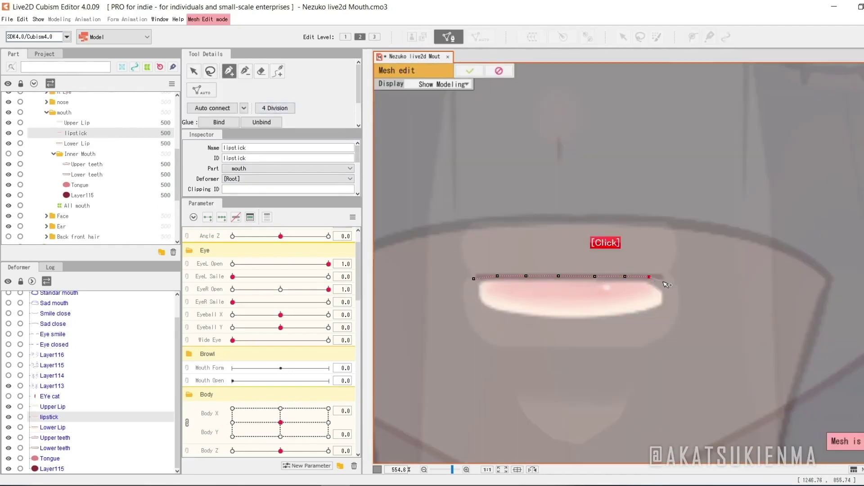
{"action": "left_click", "coordinate": [597, 321]}
{"action": "left_click", "coordinate": [562, 322]}
{"action": "left_click", "coordinate": [488, 293]}
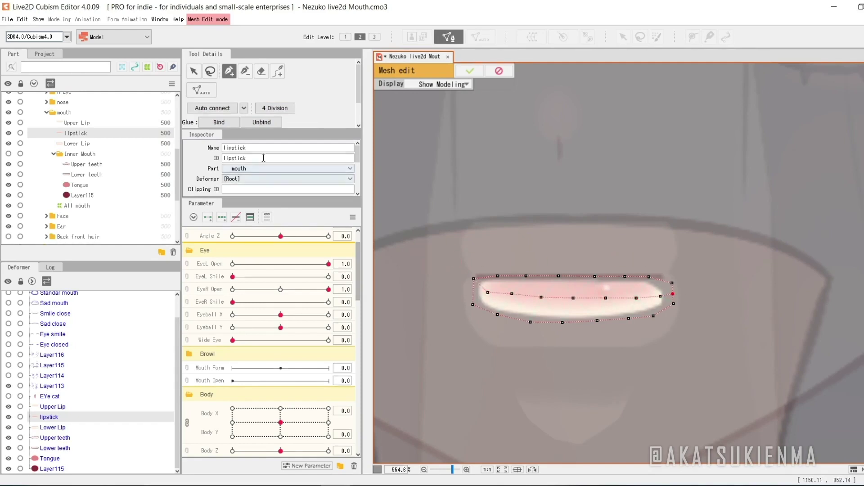
{"action": "left_click", "coordinate": [470, 70]}
Create a five-point deform path along the dark mouth line of the Upper Lip
{"action": "left_click", "coordinate": [76, 143]}
{"action": "left_click", "coordinate": [89, 163]}
{"action": "scroll", "coordinate": [557, 273], "scroll_direction": "down", "scroll_amount": 5}
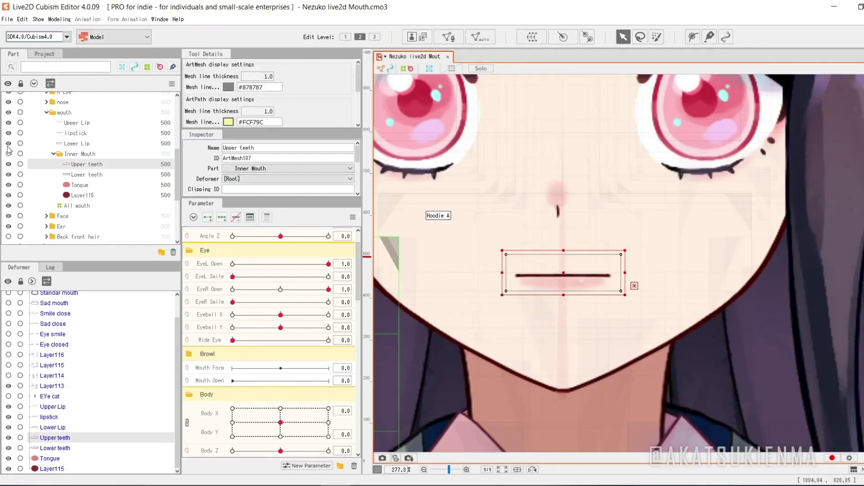
{"action": "left_click", "coordinate": [99, 124]}
{"action": "left_click", "coordinate": [76, 122]}
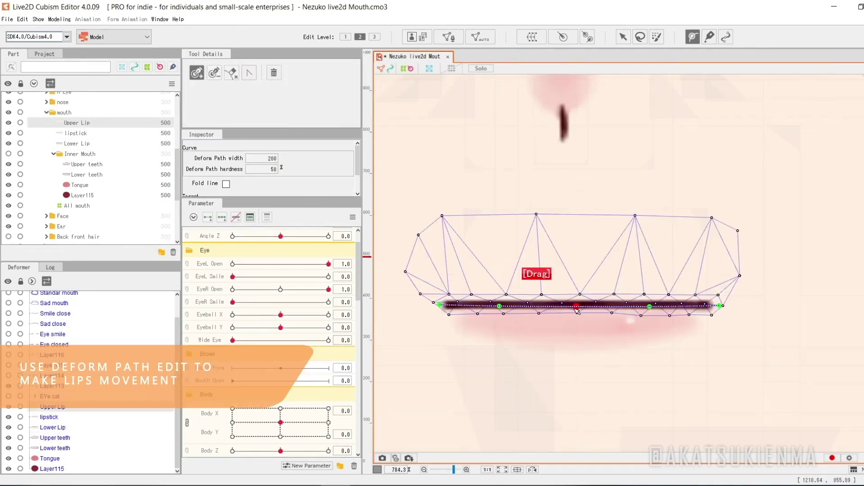
{"action": "left_click", "coordinate": [623, 37]}
Create a five-point deform path along the Lower Lip's dark line and align its points with the line
{"action": "left_click", "coordinate": [86, 143]}
{"action": "left_click", "coordinate": [694, 37]}
{"action": "left_click", "coordinate": [439, 302]}
{"action": "left_click", "coordinate": [657, 306]}
{"action": "left_click_drag", "start_coordinate": [719, 305], "coordinate": [724, 304]}
{"action": "left_click_drag", "start_coordinate": [657, 306], "coordinate": [656, 304]}
{"action": "left_click_drag", "start_coordinate": [574, 306], "coordinate": [572, 305]}
{"action": "left_click_drag", "start_coordinate": [505, 304], "coordinate": [503, 304]}
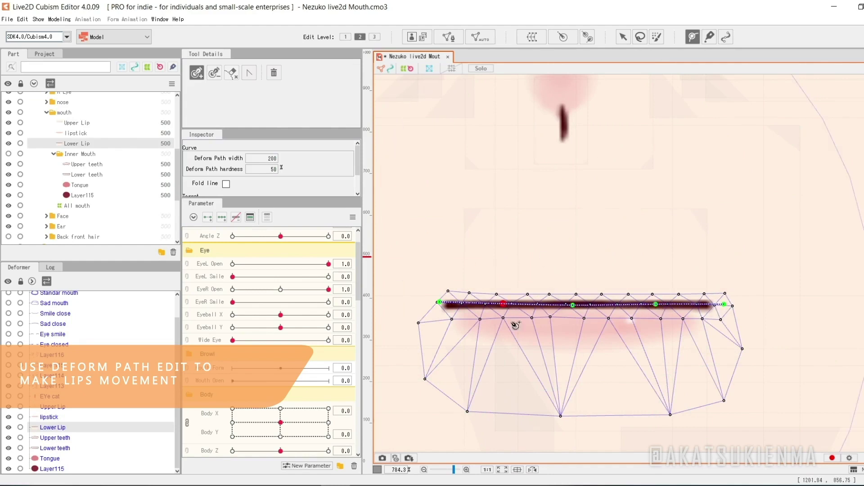
Create a five-point deform path through the middle of the lipstick part
{"action": "left_click", "coordinate": [75, 133]}
{"action": "left_click", "coordinate": [447, 321]}
{"action": "left_click", "coordinate": [510, 324]}
{"action": "left_click", "coordinate": [586, 327]}
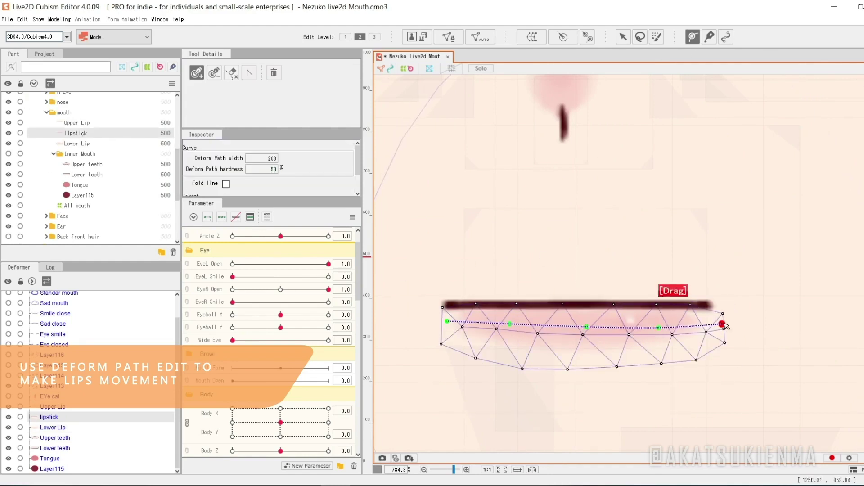
{"action": "key", "text": "v"}
Key the Upper Lip to Mouth Form with three points and curve its corners upward at Mouth Form 1.0
{"action": "left_click", "coordinate": [545, 164]}
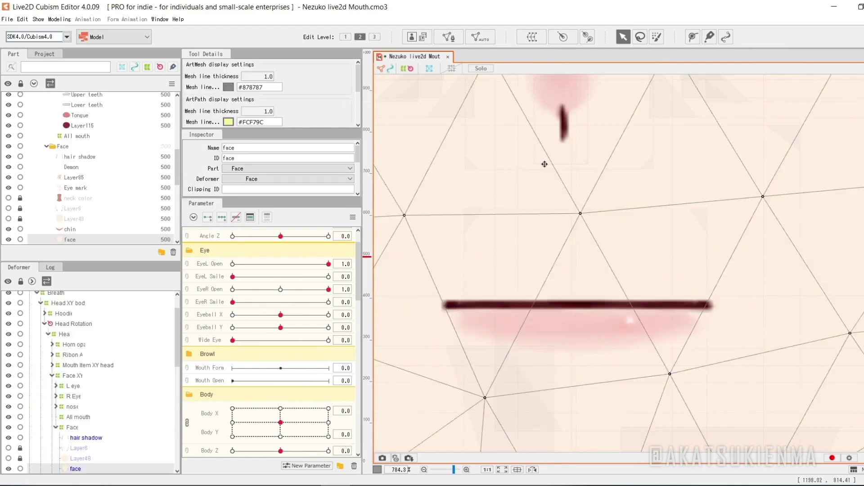
{"action": "scroll", "coordinate": [545, 164], "scroll_direction": "down", "scroll_amount": 2}
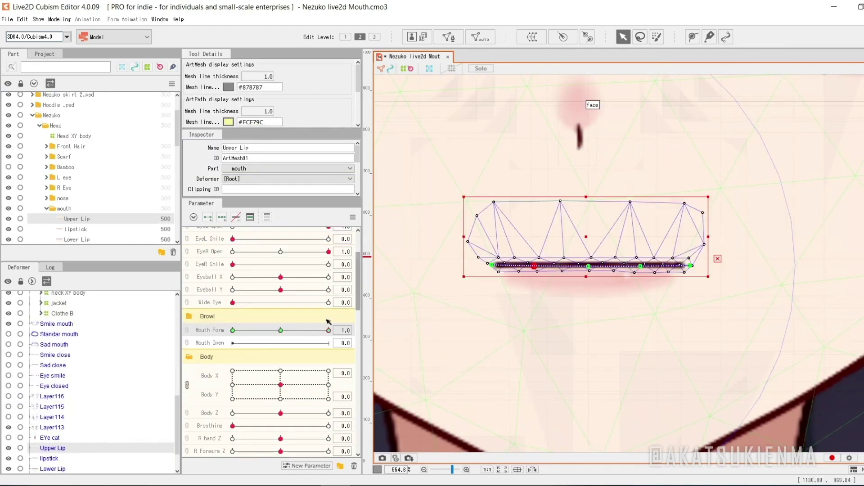
{"action": "left_click_drag", "start_coordinate": [690, 265], "coordinate": [709, 228]}
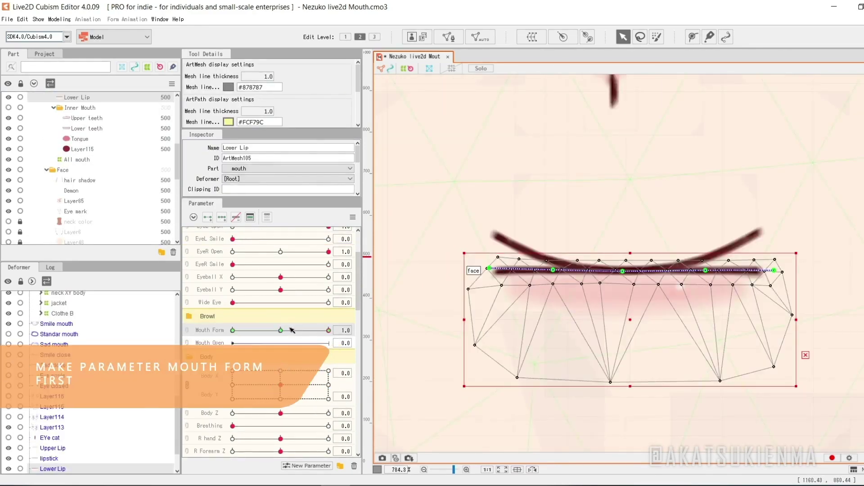
Bend the Lower Lip's deform path to match the Upper Lip's smile and frown at Mouth Form 1.0 and -1.0
{"action": "left_click_drag", "start_coordinate": [702, 271], "coordinate": [731, 289]}
{"action": "scroll", "coordinate": [731, 290], "scroll_direction": "down", "scroll_amount": 3}
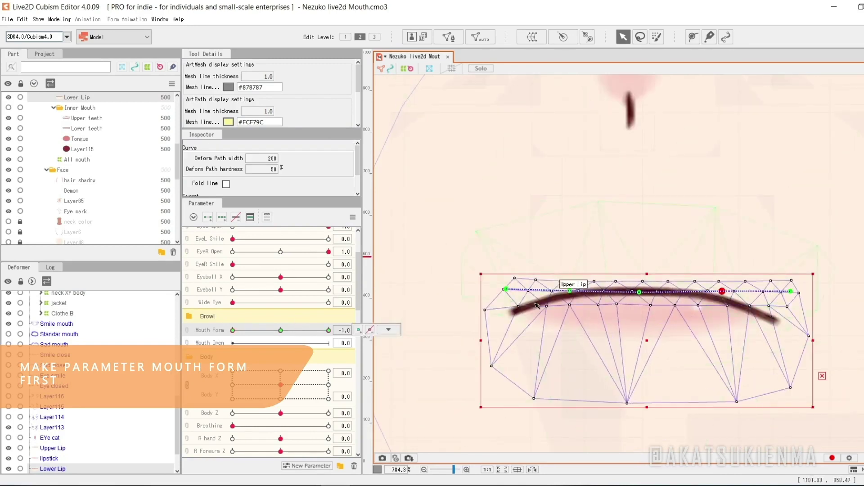
{"action": "left_click_drag", "start_coordinate": [785, 310], "coordinate": [782, 324]}
{"action": "left_click_drag", "start_coordinate": [233, 331], "coordinate": [281, 330]}
Select both lips, add two keys on Mouth Open and set Mouth Open to 1.0 with Mouth Form at 0.0
{"action": "left_click", "coordinate": [53, 448], "text": "ctrl"}
{"action": "left_click", "coordinate": [210, 343], "text": "ctrl"}
{"action": "scroll", "coordinate": [444, 264], "scroll_direction": "down", "scroll_amount": 3}
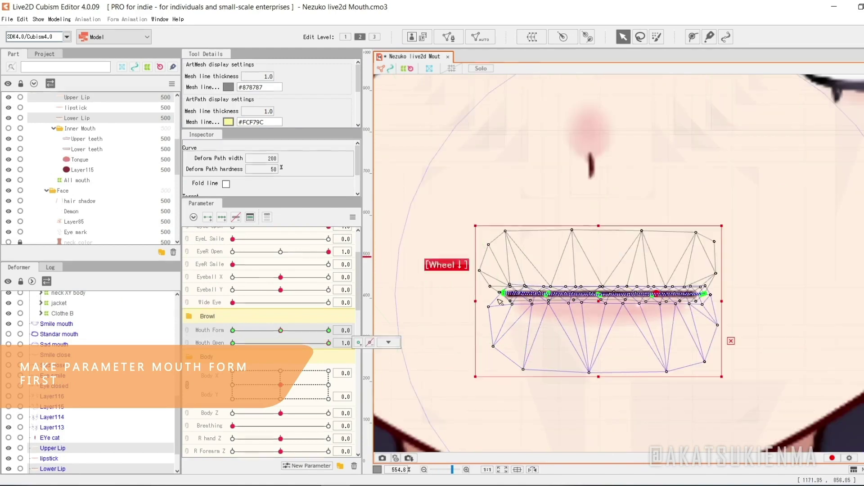
Show the open-mouth guide sketch and expand the Shape and Mouth shape folders
{"action": "scroll", "coordinate": [90, 171], "scroll_direction": "up", "scroll_amount": 10}
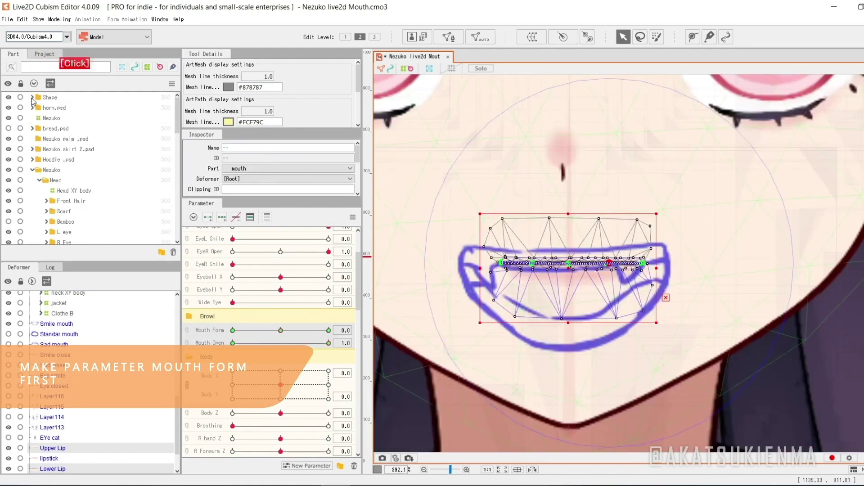
{"action": "left_click", "coordinate": [32, 97]}
{"action": "left_click", "coordinate": [41, 108]}
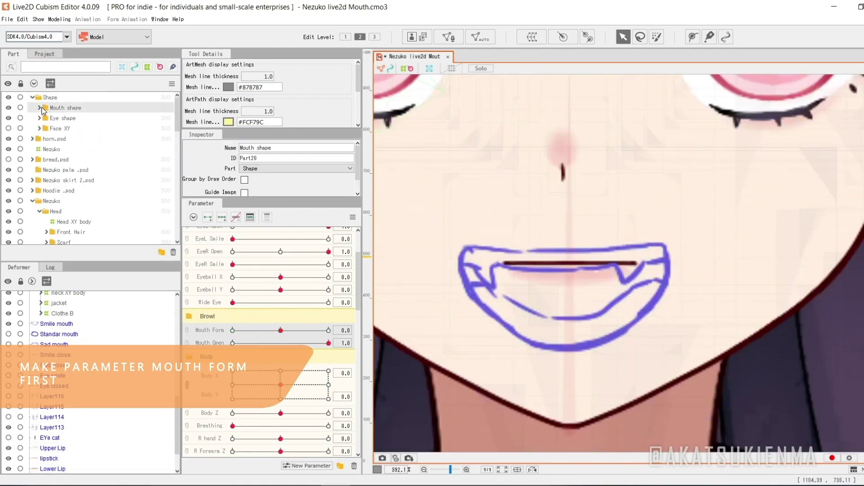
{"action": "left_click", "coordinate": [40, 108]}
{"action": "left_click", "coordinate": [57, 118]}
Set the opacity of the mouth shape sketches to 50% and lock the Shape folder
{"action": "left_click", "coordinate": [21, 97]}
{"action": "scroll", "coordinate": [556, 263], "scroll_direction": "up", "scroll_amount": 2}
{"action": "left_click", "coordinate": [20, 97]}
{"action": "left_click", "coordinate": [71, 160], "text": "shift"}
{"action": "scroll", "coordinate": [270, 173], "scroll_direction": "down", "scroll_amount": 2}
{"action": "left_click", "coordinate": [248, 188]}
{"action": "type", "text": "50"}
{"action": "left_click", "coordinate": [20, 97]}
{"action": "scroll", "coordinate": [585, 270], "scroll_direction": "up", "scroll_amount": 2}
{"action": "left_click_drag", "start_coordinate": [556, 215], "coordinate": [556, 182]}
{"action": "key", "text": "ctrl+z"}
At Mouth Form 1.0 and Mouth Open 1.0, fit the Upper Lip's deform path to the sketch's upper edge
{"action": "left_click", "coordinate": [328, 331]}
{"action": "scroll", "coordinate": [455, 321], "scroll_direction": "down", "scroll_amount": 2}
{"action": "left_click_drag", "start_coordinate": [550, 244], "coordinate": [550, 225]}
{"action": "left_click_drag", "start_coordinate": [632, 222], "coordinate": [674, 245]}
{"action": "left_click_drag", "start_coordinate": [435, 227], "coordinate": [392, 248]}
{"action": "left_click_drag", "start_coordinate": [475, 247], "coordinate": [449, 253]}
{"action": "left_click_drag", "start_coordinate": [580, 246], "coordinate": [602, 250]}
{"action": "left_click_drag", "start_coordinate": [449, 253], "coordinate": [448, 251]}
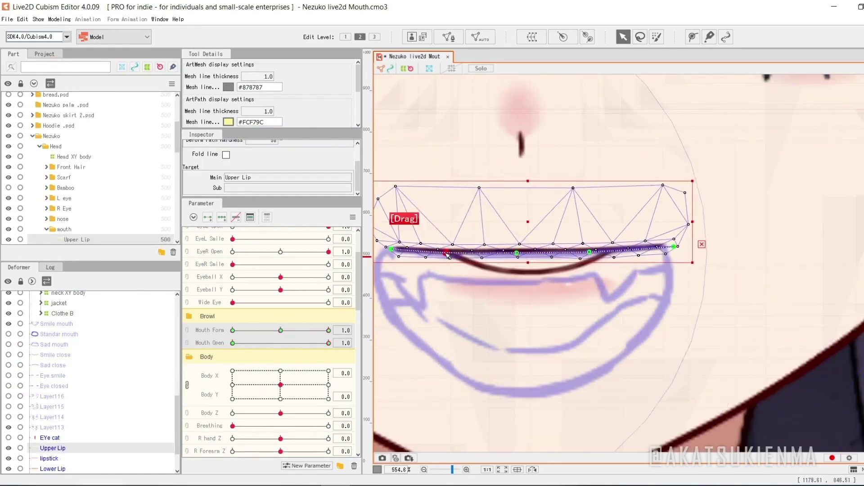
Pull the Lower Lip's deform path down onto the sketch's lower outline, with its ends at the mouth corners
{"action": "left_click", "coordinate": [531, 272]}
{"action": "left_click_drag", "start_coordinate": [537, 291], "coordinate": [537, 416]}
{"action": "left_click_drag", "start_coordinate": [594, 388], "coordinate": [645, 330]}
{"action": "left_click_drag", "start_coordinate": [632, 362], "coordinate": [671, 232]}
{"action": "left_click_drag", "start_coordinate": [434, 366], "coordinate": [384, 244]}
{"action": "left_click_drag", "start_coordinate": [471, 382], "coordinate": [394, 310]}
{"action": "left_click_drag", "start_coordinate": [384, 244], "coordinate": [382, 239]}
{"action": "left_click_drag", "start_coordinate": [532, 396], "coordinate": [530, 390]}
{"action": "left_click_drag", "start_coordinate": [671, 232], "coordinate": [680, 252]}
Extend the Upper Lip's path end outward to meet the sketch's mouth corner
{"action": "left_click", "coordinate": [648, 247]}
{"action": "left_click_drag", "start_coordinate": [391, 249], "coordinate": [382, 247]}
{"action": "left_click_drag", "start_coordinate": [496, 369], "coordinate": [519, 342]}
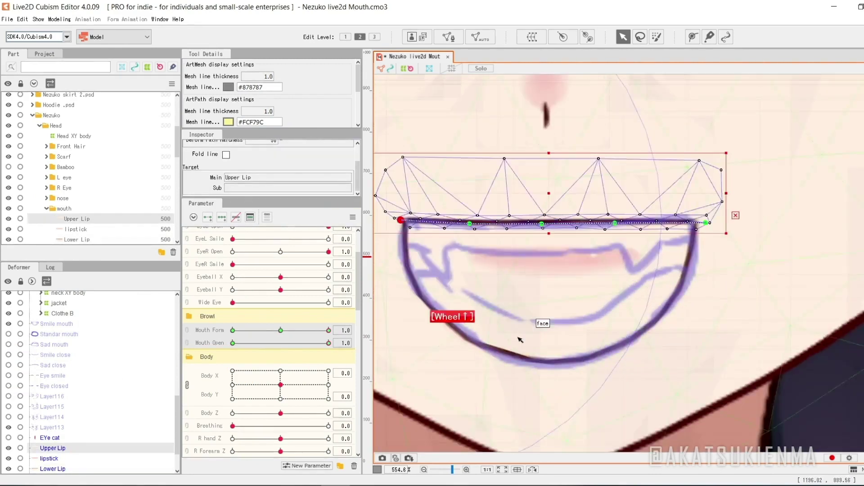
Refine the Lower Lip's path points so its curve follows the sketch and joins the Upper Lip at the corners
{"action": "left_click", "coordinate": [536, 361]}
{"action": "left_click_drag", "start_coordinate": [764, 206], "coordinate": [759, 240]}
{"action": "left_click_drag", "start_coordinate": [630, 315], "coordinate": [688, 308]}
{"action": "left_click_drag", "start_coordinate": [390, 244], "coordinate": [415, 247]}
{"action": "left_click_drag", "start_coordinate": [571, 433], "coordinate": [587, 410]}
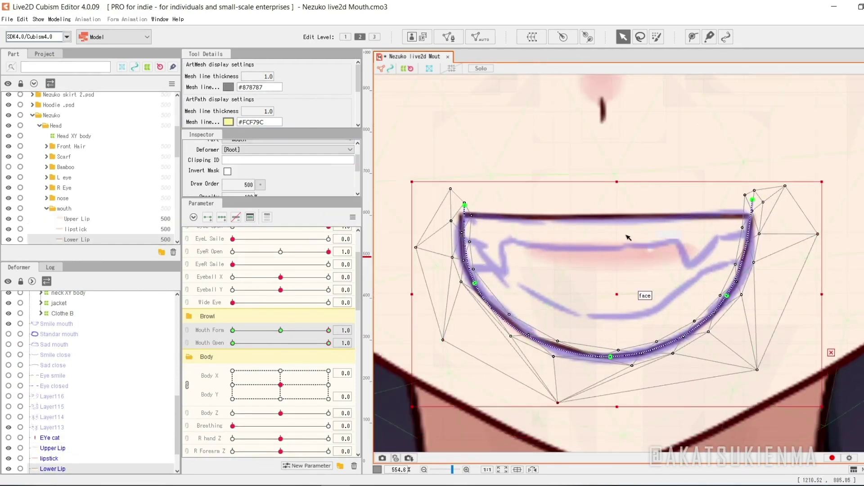
Nudge the Upper Lip's corner point into place and hide the mouth guide sketch
{"action": "left_click", "coordinate": [617, 218]}
{"action": "scroll", "coordinate": [477, 198], "scroll_direction": "up", "scroll_amount": 2}
{"action": "left_click_drag", "start_coordinate": [446, 237], "coordinate": [442, 239]}
{"action": "scroll", "coordinate": [444, 239], "scroll_direction": "down", "scroll_amount": 2}
{"action": "scroll", "coordinate": [48, 135], "scroll_direction": "up", "scroll_amount": 5}
{"action": "left_click", "coordinate": [8, 94]}
At Mouth Form 0.0 and Mouth Open 1.0, bend the Upper Lip's deform path into a narrow arch
{"action": "left_click_drag", "start_coordinate": [328, 331], "coordinate": [226, 324]}
{"action": "right_click", "coordinate": [219, 330]}
{"action": "left_click_drag", "start_coordinate": [594, 234], "coordinate": [594, 212]}
{"action": "scroll", "coordinate": [576, 208], "scroll_direction": "up", "scroll_amount": 2}
{"action": "left_click_drag", "start_coordinate": [423, 272], "coordinate": [479, 341]}
{"action": "left_click_drag", "start_coordinate": [521, 274], "coordinate": [545, 278]}
{"action": "left_click_drag", "start_coordinate": [615, 273], "coordinate": [598, 268]}
{"action": "left_click_drag", "start_coordinate": [720, 273], "coordinate": [649, 282]}
{"action": "left_click_drag", "start_coordinate": [818, 273], "coordinate": [696, 345]}
{"action": "left_click_drag", "start_coordinate": [478, 340], "coordinate": [521, 347]}
{"action": "left_click_drag", "start_coordinate": [696, 345], "coordinate": [660, 349]}
Bend the Lower Lip's deform path into a U shape whose ends meet the Upper Lip's arch
{"action": "left_click", "coordinate": [608, 317]}
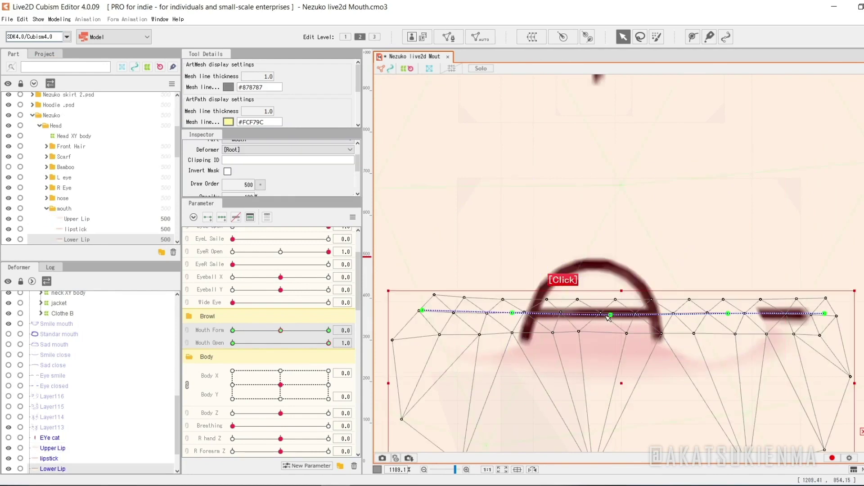
{"action": "left_click_drag", "start_coordinate": [608, 318], "coordinate": [592, 396]}
{"action": "left_click_drag", "start_coordinate": [808, 392], "coordinate": [660, 336]}
{"action": "left_click_drag", "start_coordinate": [711, 392], "coordinate": [642, 373]}
{"action": "left_click_drag", "start_coordinate": [660, 335], "coordinate": [658, 330]}
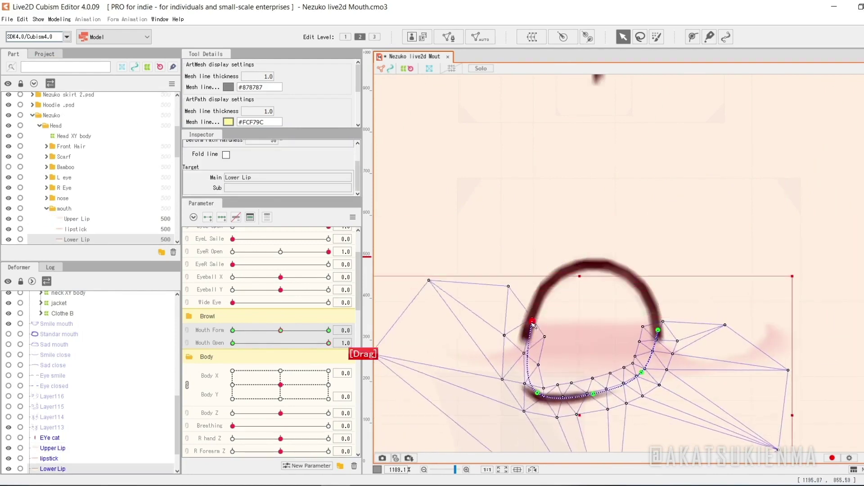
Hide the lipstick part and adjust the Lower Lip's path points to close the mouth into a smooth round shape
{"action": "left_click", "coordinate": [562, 353]}
{"action": "left_click", "coordinate": [9, 229]}
{"action": "left_click", "coordinate": [594, 393]}
{"action": "left_click_drag", "start_coordinate": [642, 373], "coordinate": [648, 374]}
{"action": "left_click_drag", "start_coordinate": [658, 330], "coordinate": [661, 318]}
{"action": "scroll", "coordinate": [545, 313], "scroll_direction": "down", "scroll_amount": 2}
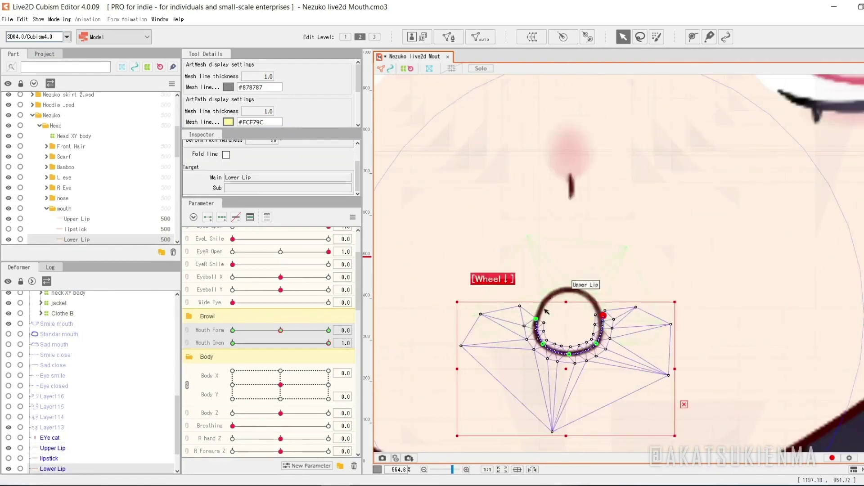
At Mouth Form -1.0 and Mouth Open 1.0, bend the Upper Lip's deform path into a flat-topped arch
{"action": "left_click_drag", "start_coordinate": [281, 330], "coordinate": [232, 330]}
{"action": "left_click", "coordinate": [585, 311]}
{"action": "left_click_drag", "start_coordinate": [549, 309], "coordinate": [548, 291]}
{"action": "scroll", "coordinate": [544, 291], "scroll_direction": "up", "scroll_amount": 1}
{"action": "left_click_drag", "start_coordinate": [449, 314], "coordinate": [473, 350]}
{"action": "left_click_drag", "start_coordinate": [725, 315], "coordinate": [671, 347]}
{"action": "left_click_drag", "start_coordinate": [489, 295], "coordinate": [503, 288]}
{"action": "left_click_drag", "start_coordinate": [666, 295], "coordinate": [634, 291]}
{"action": "mouse_move", "coordinate": [503, 288]}
{"action": "left_mouse_down"}
{"action": "mouse_move", "coordinate": [495, 289]}
{"action": "mouse_move", "coordinate": [507, 291]}
{"action": "left_mouse_up"}
{"action": "left_click_drag", "start_coordinate": [634, 292], "coordinate": [630, 293]}
Bend the Lower Lip's deform path into a wide, flat-bottomed bowl whose ends meet the Upper Lip
{"action": "left_click", "coordinate": [565, 307]}
{"action": "left_click_drag", "start_coordinate": [565, 307], "coordinate": [564, 386]}
{"action": "left_click_drag", "start_coordinate": [721, 415], "coordinate": [666, 324]}
{"action": "left_click_drag", "start_coordinate": [658, 392], "coordinate": [669, 369]}
{"action": "left_click_drag", "start_coordinate": [449, 407], "coordinate": [486, 319]}
{"action": "left_click_drag", "start_coordinate": [508, 392], "coordinate": [475, 367]}
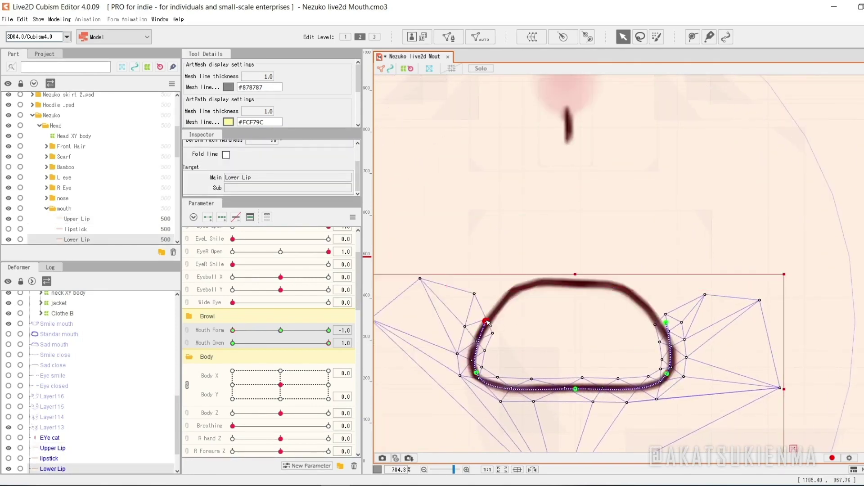
Move the Upper Lip's path points outward to widen the flat top and its two corners
{"action": "scroll", "coordinate": [653, 270], "scroll_direction": "down", "scroll_amount": 6}
{"action": "left_click", "coordinate": [649, 263]}
{"action": "scroll", "coordinate": [649, 263], "scroll_direction": "up", "scroll_amount": 5}
{"action": "left_click", "coordinate": [623, 298]}
{"action": "left_click_drag", "start_coordinate": [651, 300], "coordinate": [659, 299]}
{"action": "left_click_drag", "start_coordinate": [568, 301], "coordinate": [562, 302]}
{"action": "left_click_drag", "start_coordinate": [658, 299], "coordinate": [660, 300]}
{"action": "left_click_drag", "start_coordinate": [541, 341], "coordinate": [524, 346]}
{"action": "left_click_drag", "start_coordinate": [684, 340], "coordinate": [702, 344]}
Move the Lower Lip's end and side path points outward to meet the widened Upper Lip corners
{"action": "left_click", "coordinate": [682, 346]}
{"action": "left_click_drag", "start_coordinate": [681, 329], "coordinate": [706, 334]}
{"action": "left_click_drag", "start_coordinate": [546, 328], "coordinate": [527, 339]}
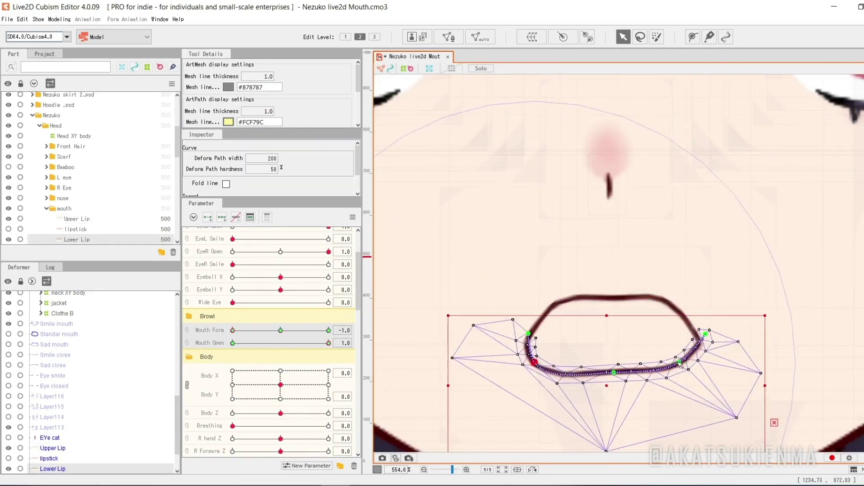
{"action": "left_click_drag", "start_coordinate": [680, 363], "coordinate": [685, 364]}
{"action": "left_click_drag", "start_coordinate": [706, 335], "coordinate": [701, 329]}
{"action": "left_click_drag", "start_coordinate": [737, 418], "coordinate": [749, 428]}
{"action": "scroll", "coordinate": [572, 315], "scroll_direction": "down", "scroll_amount": 3}
{"action": "left_click", "coordinate": [770, 243]}
Run Mouth Form and Mouth Open through their ranges to check the lip shapes
{"action": "left_click_drag", "start_coordinate": [232, 331], "coordinate": [370, 338]}
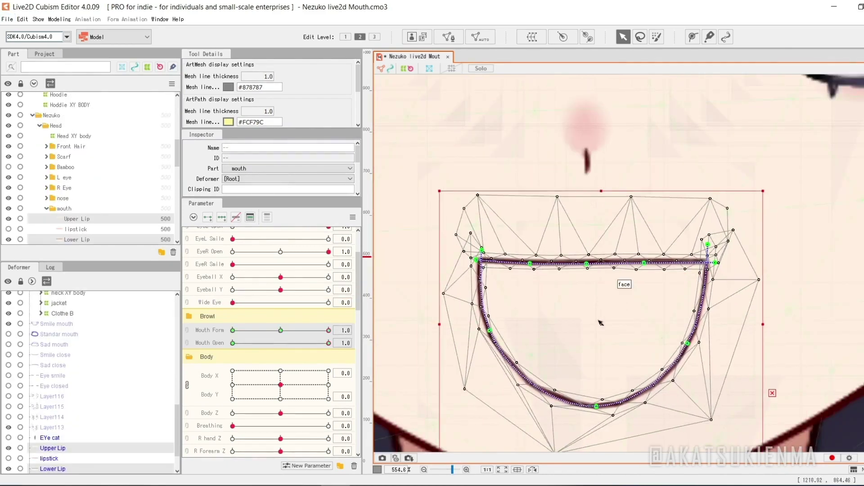
{"action": "scroll", "coordinate": [841, 190], "scroll_direction": "down", "scroll_amount": 3}
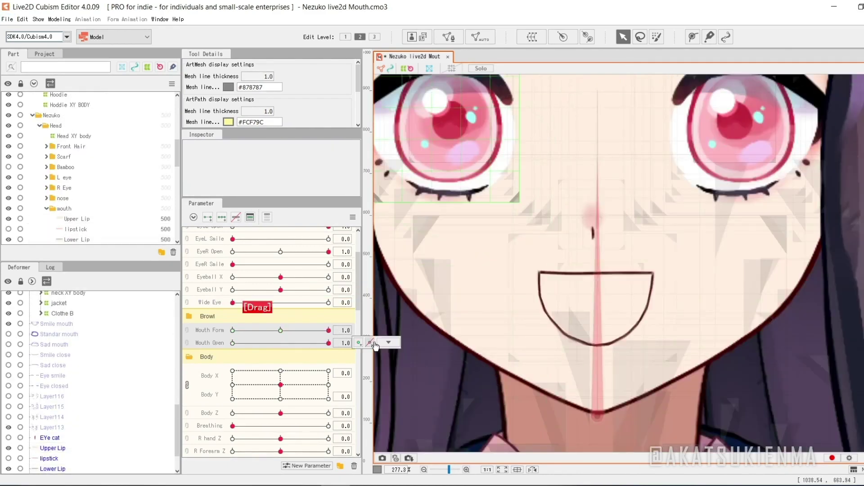
{"action": "left_click_drag", "start_coordinate": [329, 330], "coordinate": [152, 326]}
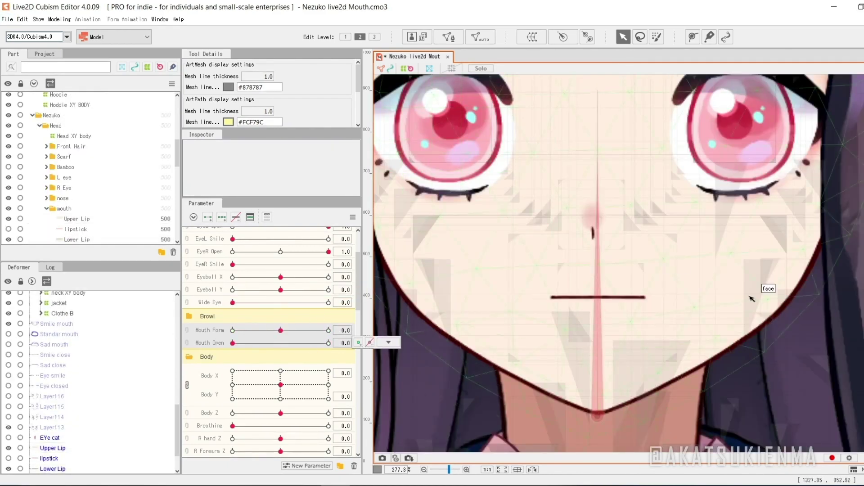
Show the lipstick part and key it on Mouth Form at -1.0, 0.0 and 1.0
{"action": "scroll", "coordinate": [37, 172], "scroll_direction": "down", "scroll_amount": 2}
{"action": "left_click", "coordinate": [76, 181]}
{"action": "left_click", "coordinate": [8, 192]}
{"action": "left_click", "coordinate": [75, 191]}
{"action": "scroll", "coordinate": [570, 292], "scroll_direction": "up", "scroll_amount": 2}
{"action": "left_click", "coordinate": [213, 330]}
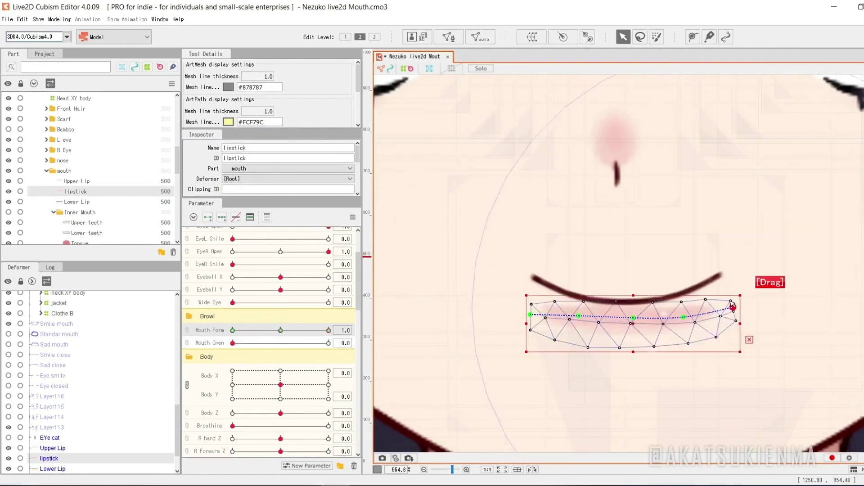
Raise the lipstick path's ends at Mouth Form 1.0 and lower them at -1.0 to follow the lip curve
{"action": "left_click_drag", "start_coordinate": [732, 306], "coordinate": [731, 276]}
{"action": "left_click", "coordinate": [532, 314]}
{"action": "left_click_drag", "start_coordinate": [294, 335], "coordinate": [232, 332]}
{"action": "left_click_drag", "start_coordinate": [733, 306], "coordinate": [731, 315]}
{"action": "left_click_drag", "start_coordinate": [533, 314], "coordinate": [532, 324]}
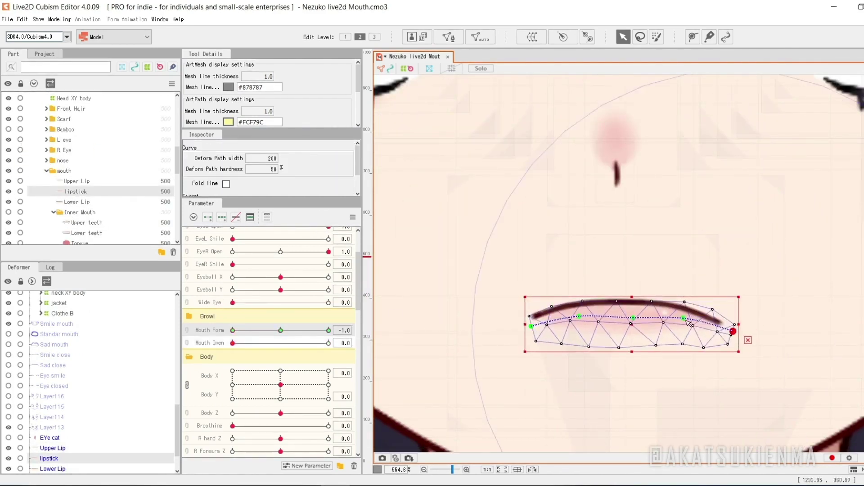
{"action": "left_click_drag", "start_coordinate": [633, 319], "coordinate": [634, 316]}
{"action": "scroll", "coordinate": [630, 319], "scroll_direction": "up", "scroll_amount": 1}
Key the lipstick on Mouth Open and bend its path into a U around the Lower Lip at Mouth Form 0.0, Mouth Open 1.0
{"action": "left_click", "coordinate": [209, 344]}
{"action": "left_click", "coordinate": [207, 217]}
{"action": "left_click_drag", "start_coordinate": [232, 331], "coordinate": [280, 331]}
{"action": "left_click_drag", "start_coordinate": [232, 344], "coordinate": [328, 343]}
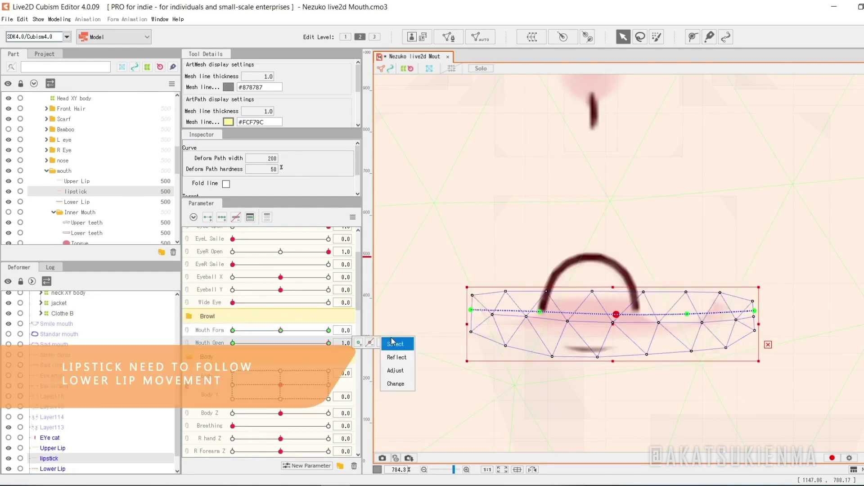
{"action": "left_click_drag", "start_coordinate": [618, 327], "coordinate": [602, 384]}
{"action": "left_click_drag", "start_coordinate": [648, 340], "coordinate": [648, 331]}
{"action": "left_click_drag", "start_coordinate": [453, 370], "coordinate": [536, 263]}
{"action": "left_click_drag", "start_coordinate": [522, 372], "coordinate": [536, 343]}
{"action": "left_click_drag", "start_coordinate": [598, 375], "coordinate": [598, 368]}
Reorder the lipstick above the Upper Lip in the mouth part and nudge its two path ends
{"action": "left_click_drag", "start_coordinate": [76, 191], "coordinate": [76, 174]}
{"action": "left_click_drag", "start_coordinate": [76, 239], "coordinate": [71, 153]}
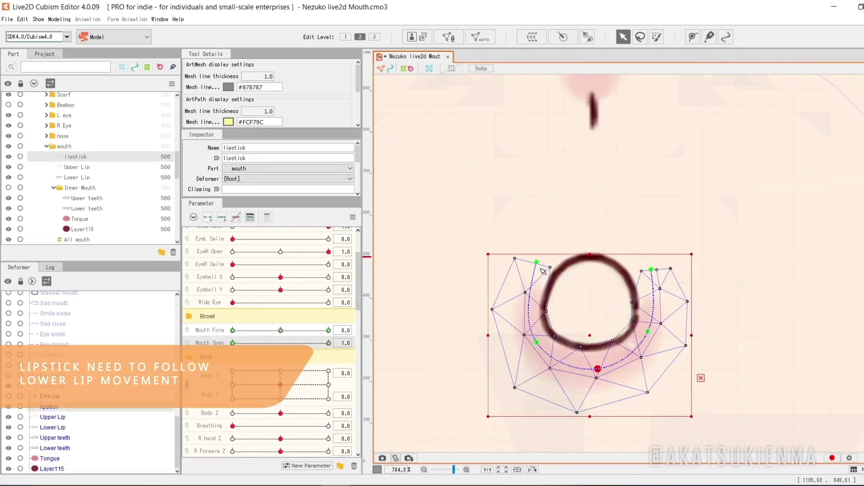
{"action": "left_click_drag", "start_coordinate": [536, 262], "coordinate": [535, 270]}
{"action": "left_click_drag", "start_coordinate": [651, 270], "coordinate": [649, 270]}
At Mouth Form 1.0 and Mouth Open 1.0, pull the lipstick path down to curve beneath the smiling Lower Lip
{"action": "left_click_drag", "start_coordinate": [284, 331], "coordinate": [332, 331]}
{"action": "left_click_drag", "start_coordinate": [611, 307], "coordinate": [610, 445]}
{"action": "left_click_drag", "start_coordinate": [752, 389], "coordinate": [735, 366]}
{"action": "left_click_drag", "start_coordinate": [689, 431], "coordinate": [689, 429]}
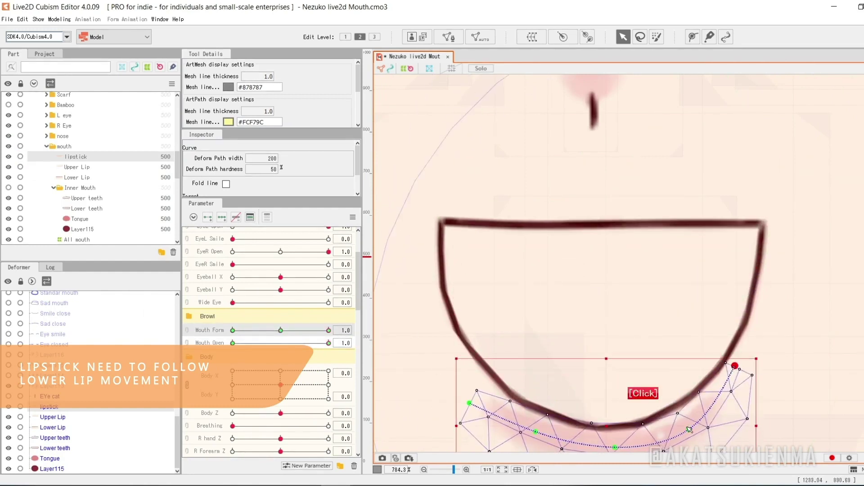
At Mouth Form -1.0 and Mouth Open 1.0, bend the lipstick path into a wide bowl beneath the Lower Lip
{"action": "left_click_drag", "start_coordinate": [328, 331], "coordinate": [233, 331]}
{"action": "left_click_drag", "start_coordinate": [609, 297], "coordinate": [609, 409]}
{"action": "left_click_drag", "start_coordinate": [752, 417], "coordinate": [747, 329]}
{"action": "left_click_drag", "start_coordinate": [466, 409], "coordinate": [459, 317]}
{"action": "left_click_drag", "start_coordinate": [528, 393], "coordinate": [496, 380]}
{"action": "left_click_drag", "start_coordinate": [458, 317], "coordinate": [452, 330]}
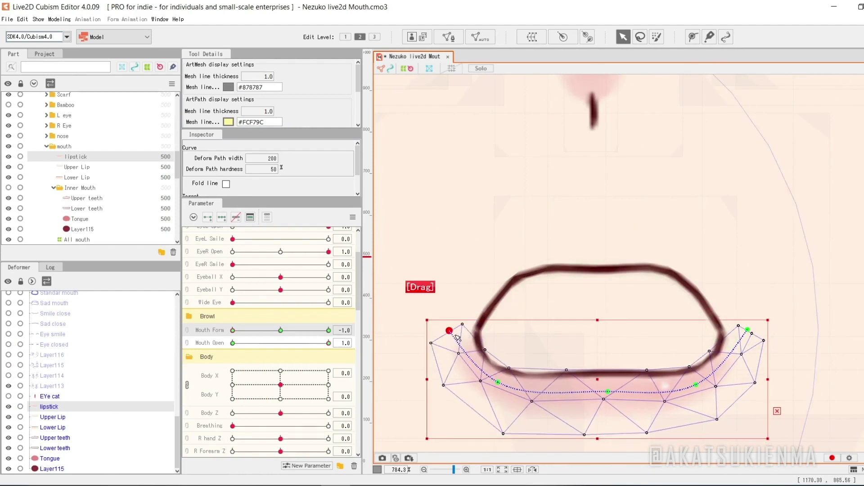
Return to Mouth Form 0.0 and Mouth Open 1.0 and refine the lipstick's side path points around the round mouth
{"action": "scroll", "coordinate": [535, 336], "scroll_direction": "down", "scroll_amount": 8}
{"action": "left_click", "coordinate": [629, 304]}
{"action": "scroll", "coordinate": [587, 255], "scroll_direction": "up", "scroll_amount": 2}
{"action": "mouse_move", "coordinate": [329, 343]}
{"action": "left_mouse_down"}
{"action": "mouse_move", "coordinate": [199, 340]}
{"action": "mouse_move", "coordinate": [314, 343]}
{"action": "left_mouse_up"}
{"action": "left_click_drag", "start_coordinate": [232, 331], "coordinate": [328, 343]}
{"action": "scroll", "coordinate": [564, 361], "scroll_direction": "up", "scroll_amount": 6}
{"action": "left_click", "coordinate": [564, 362]}
{"action": "left_click_drag", "start_coordinate": [531, 353], "coordinate": [519, 349]}
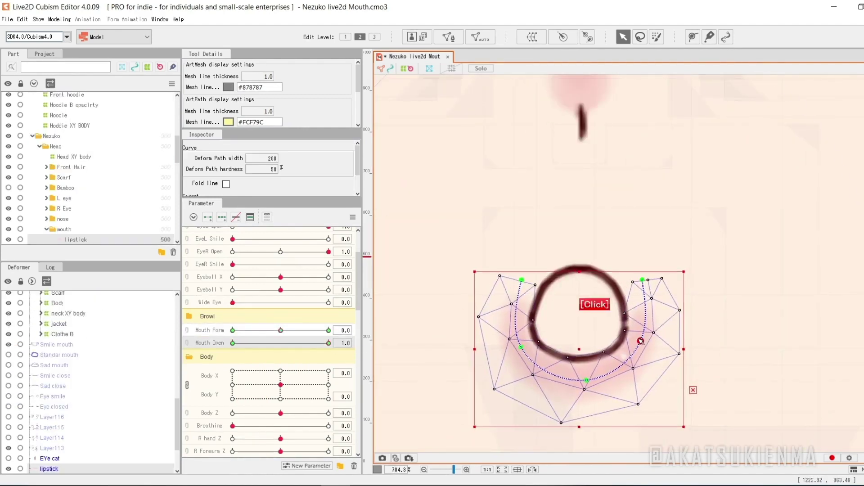
At Mouth Form 1.0 and Mouth Open 1.0, fine-tune the lipstick's path points along the smile's lower edge
{"action": "scroll", "coordinate": [562, 324], "scroll_direction": "down", "scroll_amount": 5}
{"action": "left_click_drag", "start_coordinate": [280, 330], "coordinate": [336, 327]}
{"action": "scroll", "coordinate": [533, 321], "scroll_direction": "up", "scroll_amount": 4}
{"action": "left_click", "coordinate": [533, 322]}
{"action": "left_click_drag", "start_coordinate": [500, 311], "coordinate": [493, 316]}
{"action": "scroll", "coordinate": [489, 264], "scroll_direction": "down", "scroll_amount": 4}
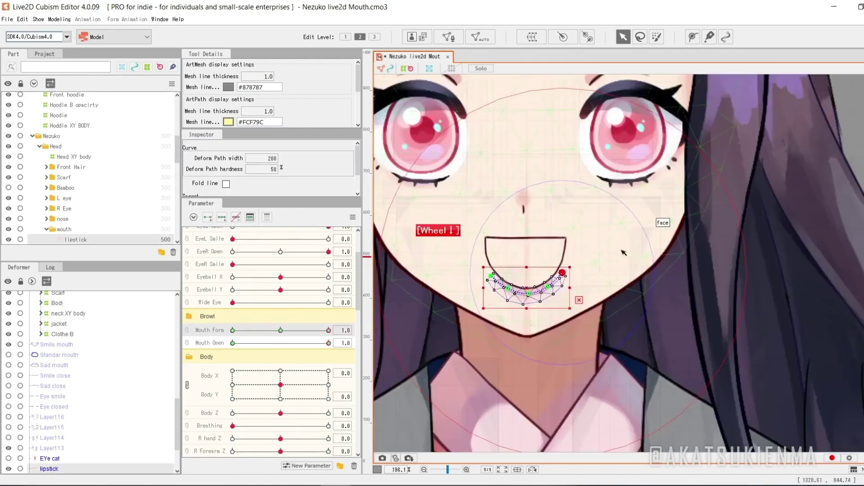
{"action": "left_click", "coordinate": [623, 251]}
{"action": "scroll", "coordinate": [516, 255], "scroll_direction": "up", "scroll_amount": 3}
{"action": "left_click", "coordinate": [643, 282]}
{"action": "left_click_drag", "start_coordinate": [445, 289], "coordinate": [444, 290]}
{"action": "left_click_drag", "start_coordinate": [638, 288], "coordinate": [636, 295]}
{"action": "scroll", "coordinate": [546, 288], "scroll_direction": "down", "scroll_amount": 4}
{"action": "left_click", "coordinate": [851, 198]}
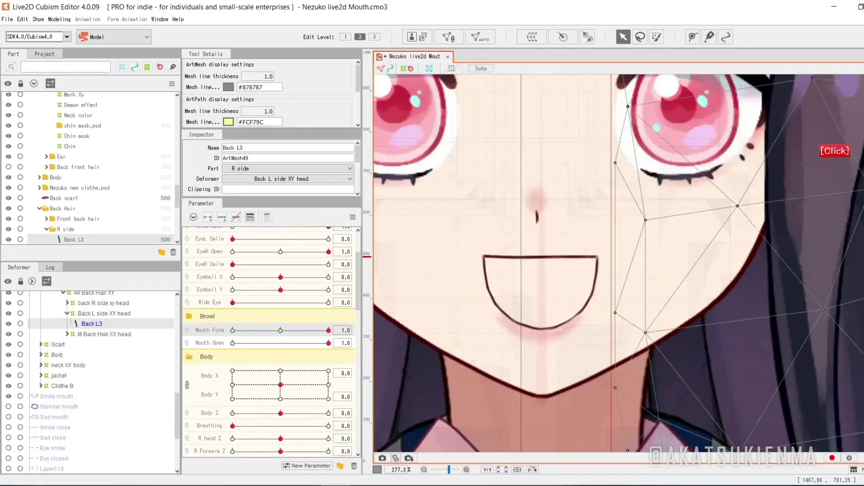
Reset Mouth Form and Mouth Open to 0.0 and erase the Lower Lip's mesh points around the lip line
{"action": "scroll", "coordinate": [558, 324], "scroll_direction": "up", "scroll_amount": 5}
{"action": "left_click", "coordinate": [573, 335]}
{"action": "scroll", "coordinate": [630, 279], "scroll_direction": "down", "scroll_amount": 3}
{"action": "left_click", "coordinate": [643, 265]}
{"action": "right_click", "coordinate": [232, 343]}
{"action": "right_click", "coordinate": [280, 330]}
{"action": "scroll", "coordinate": [486, 222], "scroll_direction": "up", "scroll_amount": 1}
{"action": "left_click", "coordinate": [448, 37]}
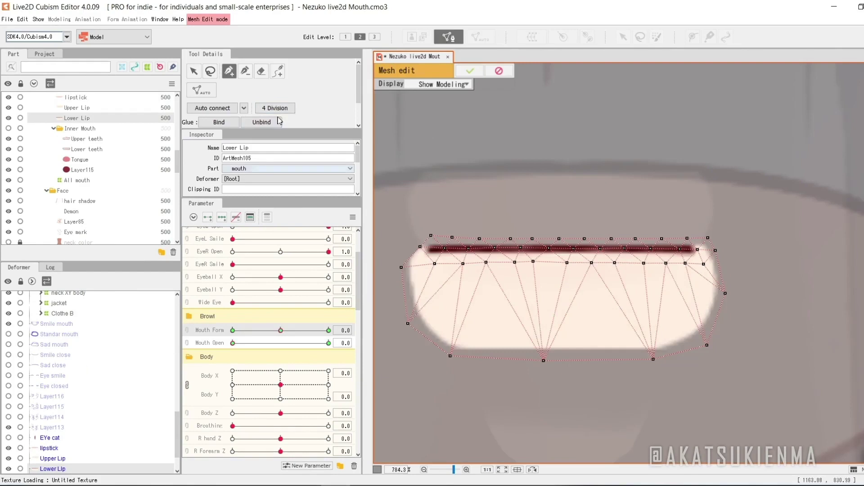
{"action": "left_click", "coordinate": [261, 71]}
{"action": "scroll", "coordinate": [516, 212], "scroll_direction": "down", "scroll_amount": 2}
{"action": "left_click_drag", "start_coordinate": [532, 158], "coordinate": [528, 194]}
{"action": "scroll", "coordinate": [514, 216], "scroll_direction": "up", "scroll_amount": 2}
{"action": "mouse_move", "coordinate": [417, 246]}
{"action": "left_mouse_down"}
{"action": "mouse_move", "coordinate": [719, 248]}
{"action": "mouse_move", "coordinate": [615, 286]}
{"action": "left_mouse_up"}
Rebuild the Lower Lip's mesh with denser rows of points along, above and below the lip line
{"action": "left_click", "coordinate": [229, 71]}
{"action": "scroll", "coordinate": [436, 246], "scroll_direction": "up", "scroll_amount": 2}
{"action": "left_click", "coordinate": [650, 284]}
{"action": "left_click", "coordinate": [682, 284]}
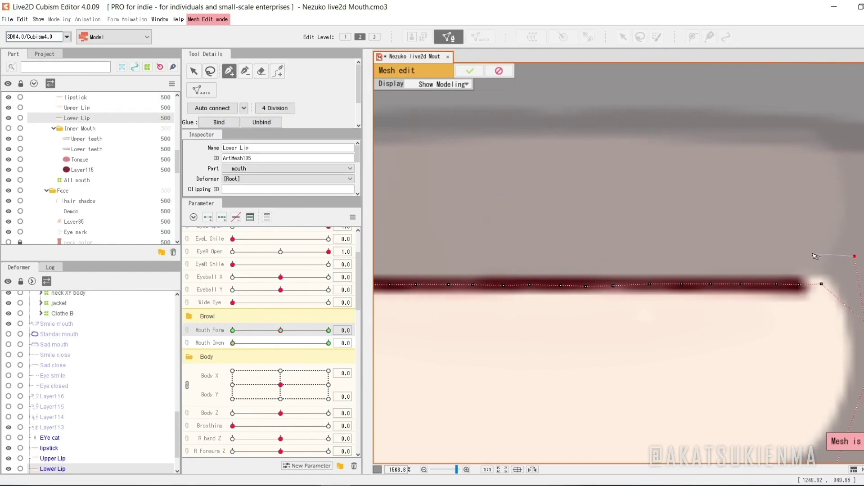
{"action": "left_click", "coordinate": [538, 256]}
{"action": "left_click", "coordinate": [518, 256]}
{"action": "left_click", "coordinate": [487, 257]}
{"action": "left_click", "coordinate": [457, 257]}
{"action": "left_click", "coordinate": [430, 258]}
{"action": "left_click_drag", "start_coordinate": [430, 258], "coordinate": [579, 272]}
{"action": "left_click", "coordinate": [548, 272]}
{"action": "left_click", "coordinate": [519, 271]}
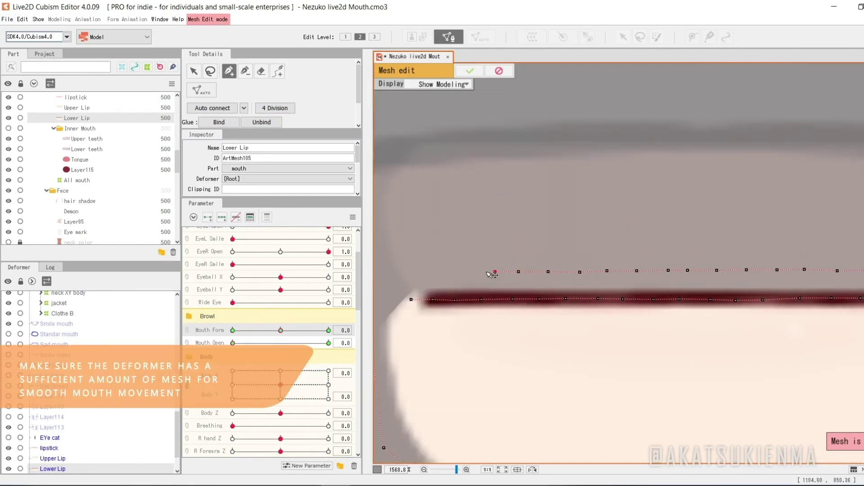
{"action": "left_click", "coordinate": [609, 298]}
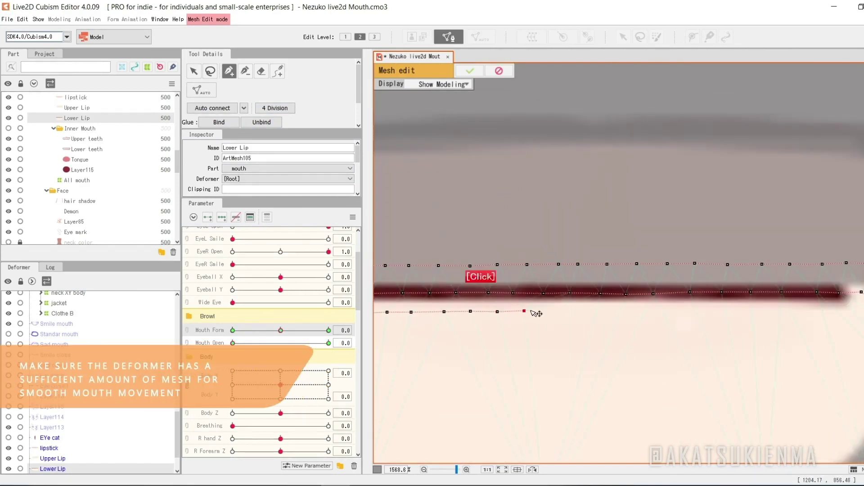
{"action": "left_click_drag", "start_coordinate": [661, 313], "coordinate": [636, 324]}
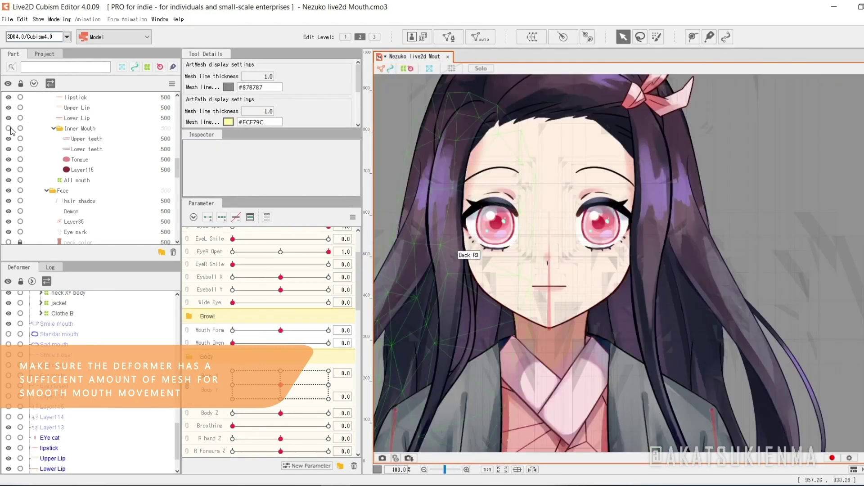
Show the Inner Mouth part and test the lips over it with Mouth Form and Mouth Open
{"action": "left_click", "coordinate": [9, 128]}
{"action": "scroll", "coordinate": [578, 275], "scroll_direction": "up", "scroll_amount": 5}
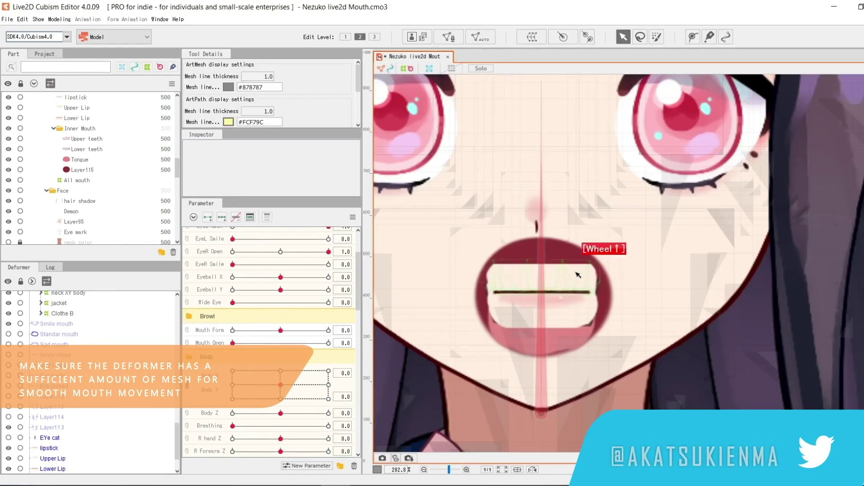
{"action": "left_click_drag", "start_coordinate": [287, 332], "coordinate": [389, 331]}
{"action": "left_click_drag", "start_coordinate": [233, 343], "coordinate": [188, 320]}
{"action": "left_click_drag", "start_coordinate": [318, 344], "coordinate": [225, 346]}
{"action": "left_click", "coordinate": [281, 331]}
Hide the lipstick, Upper Lip and Lower Lip, and generate an automatic mesh for Layer115 with the Standard preset
{"action": "scroll", "coordinate": [82, 132], "scroll_direction": "up", "scroll_amount": 2}
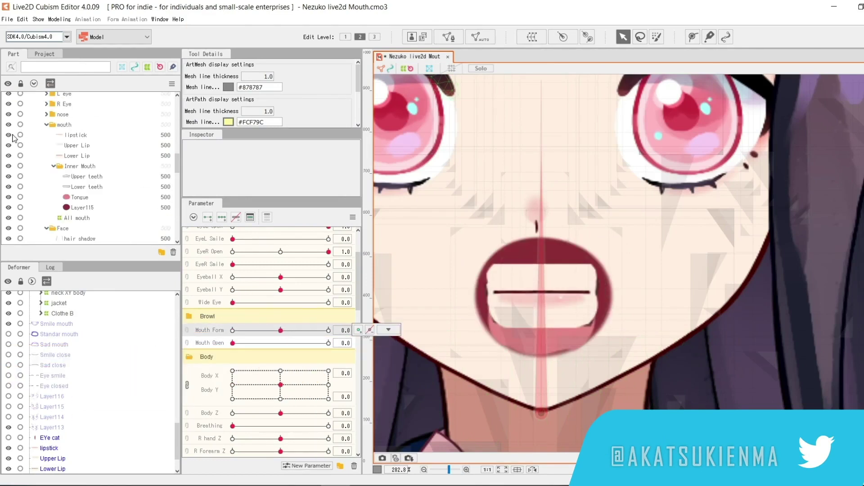
{"action": "left_click_drag", "start_coordinate": [12, 135], "coordinate": [13, 155]}
{"action": "left_click", "coordinate": [536, 260]}
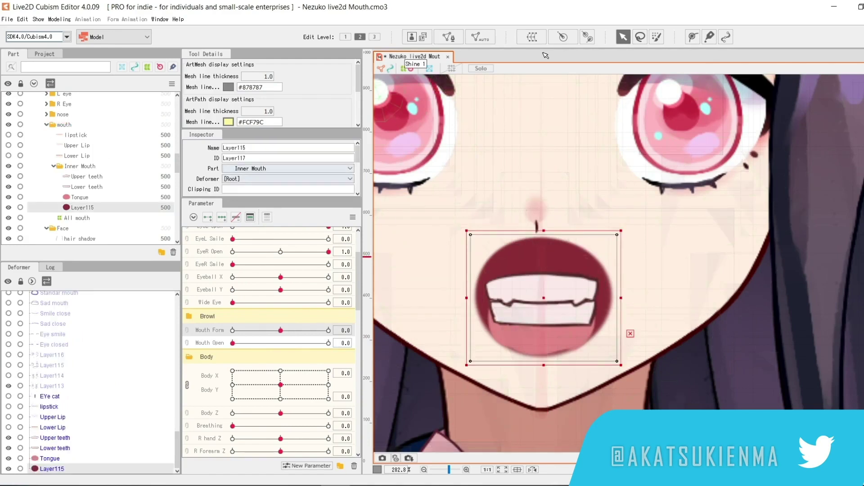
{"action": "left_click", "coordinate": [481, 37]}
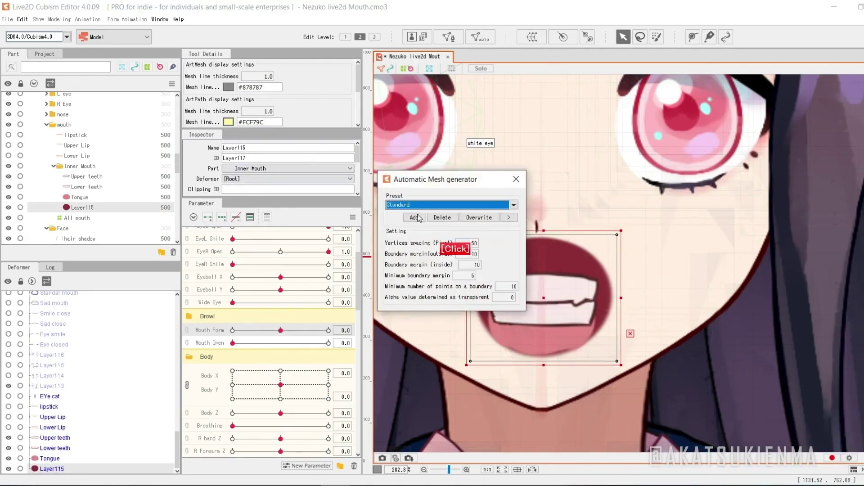
{"action": "left_click", "coordinate": [517, 178]}
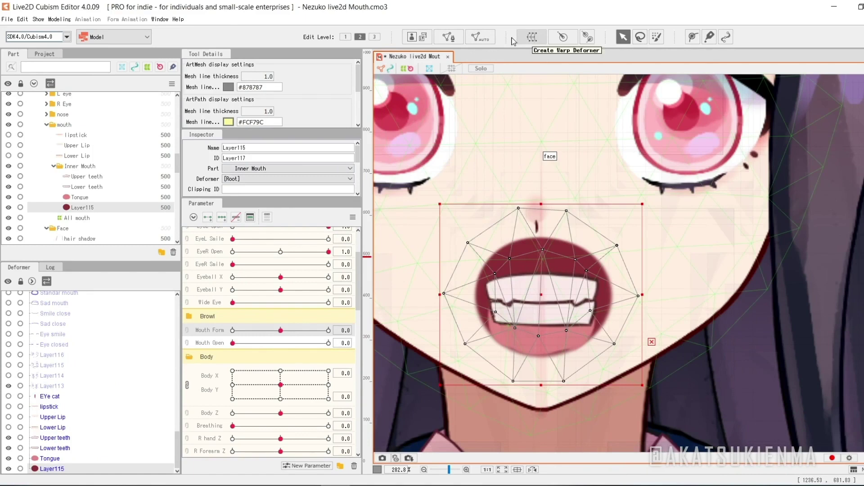
Redraw Layer115's mesh by hand with an outer ring, an inner ring and a centre point
{"action": "left_click", "coordinate": [448, 37]}
{"action": "left_click_drag", "start_coordinate": [501, 283], "coordinate": [438, 275]}
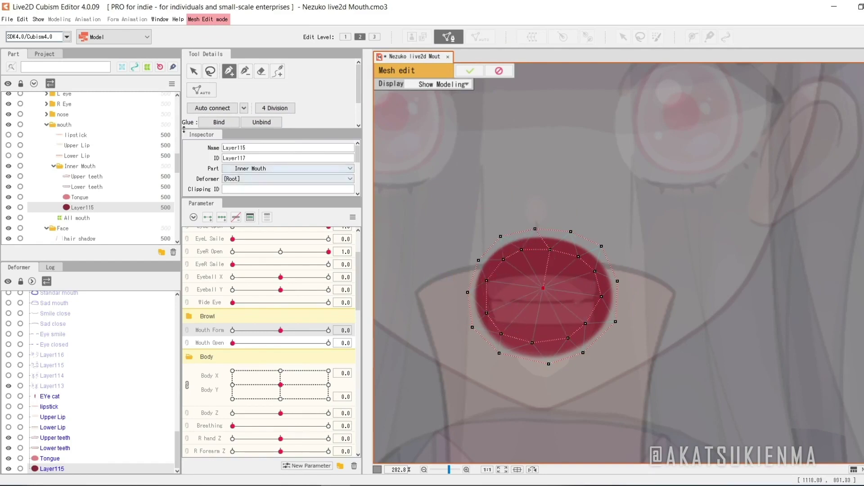
{"action": "left_click", "coordinate": [470, 70]}
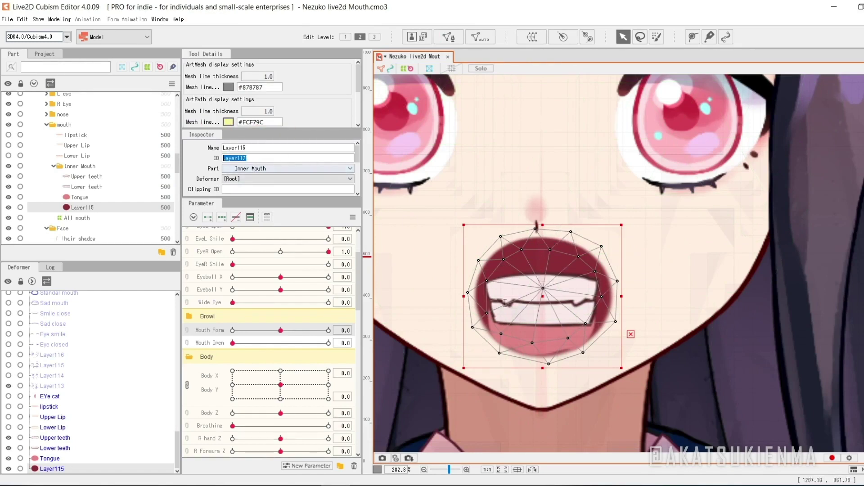
Set the Clipping ID of the Upper teeth, Lower teeth and Tongue to Layer117 and accept the clipping mask notice
{"action": "left_click", "coordinate": [82, 197]}
{"action": "left_click", "coordinate": [85, 187], "text": "ctrl"}
{"action": "left_click", "coordinate": [116, 178], "text": "ctrl"}
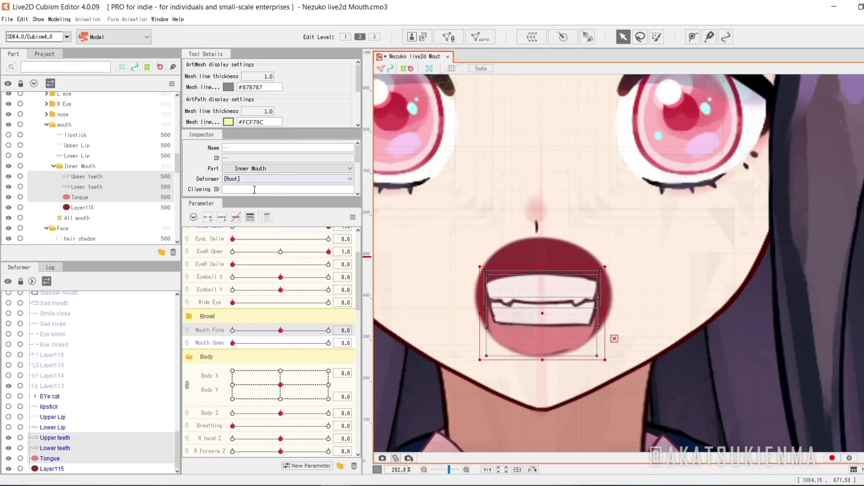
{"action": "key", "text": "Return"}
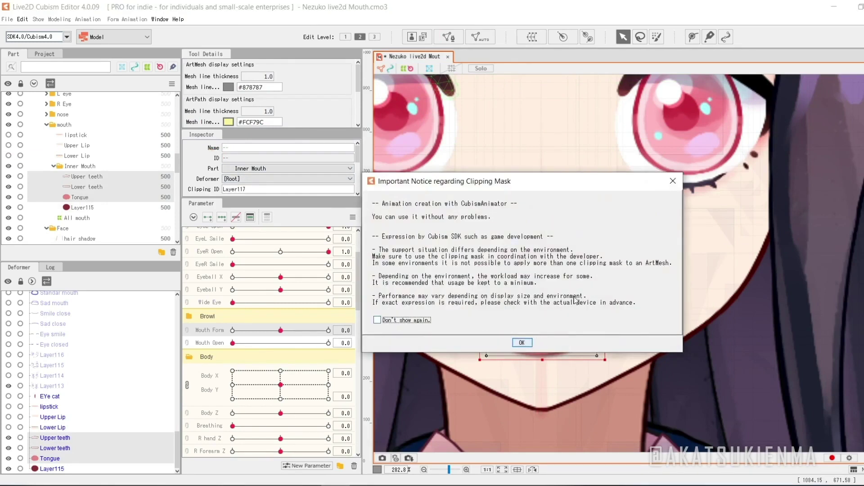
{"action": "left_click", "coordinate": [521, 345]}
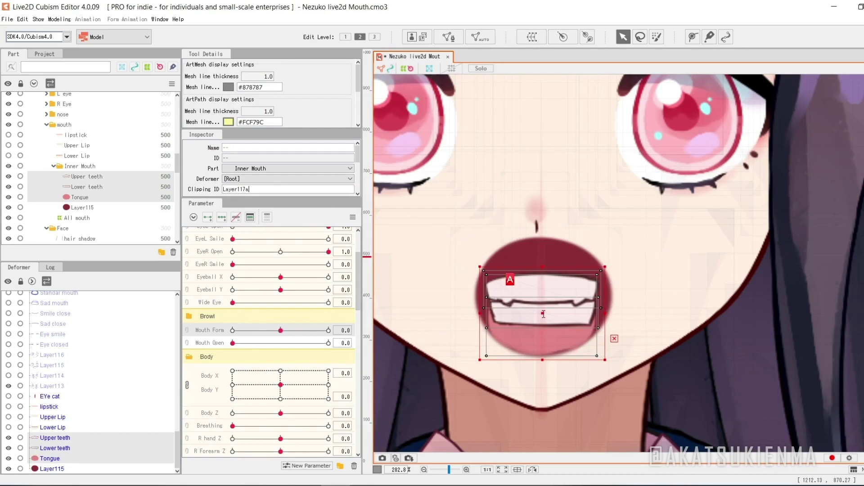
Check the teeth and tongue layers, move them together to test the clipping mask, and undo the move
{"action": "left_click", "coordinate": [102, 179]}
{"action": "left_click", "coordinate": [96, 188]}
{"action": "left_click", "coordinate": [88, 197]}
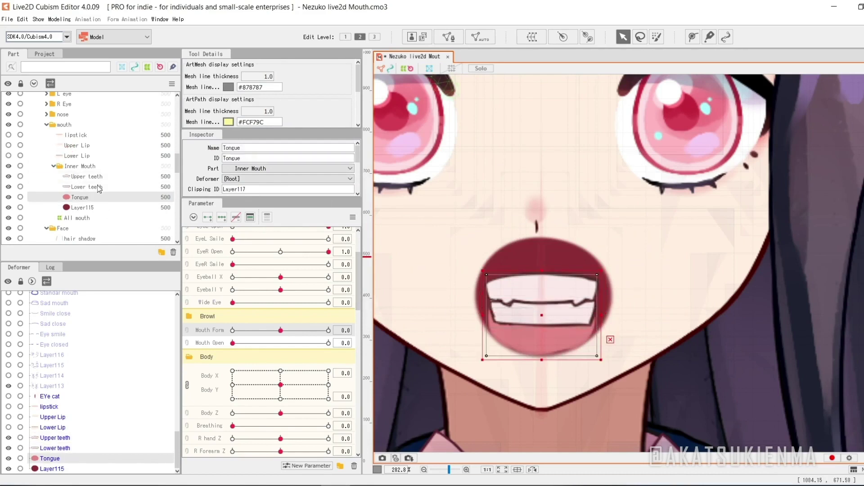
{"action": "left_click", "coordinate": [96, 187], "text": "shift"}
{"action": "left_click", "coordinate": [110, 177], "text": "shift"}
{"action": "left_click_drag", "start_coordinate": [537, 337], "coordinate": [582, 297]}
{"action": "key", "text": "ctrl+z"}
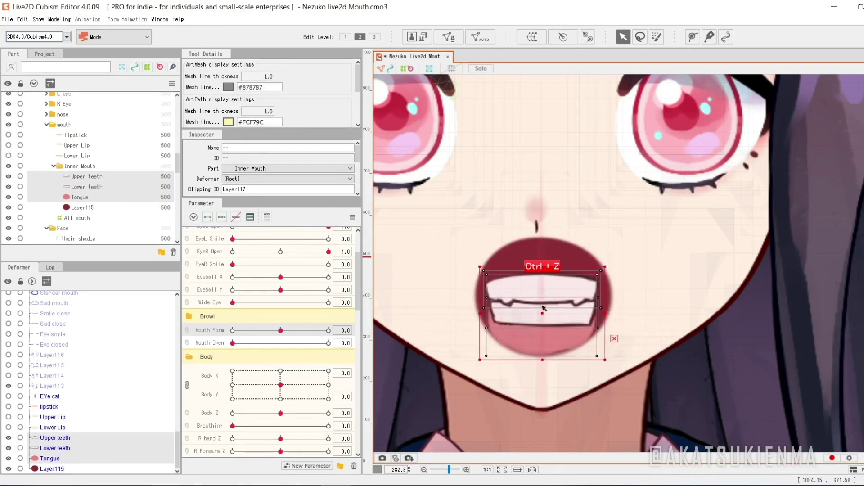
Create a warp deformer named Inner Mouth as parent of Layer115 and shrink its frame closer to the mouth
{"action": "left_click", "coordinate": [509, 251]}
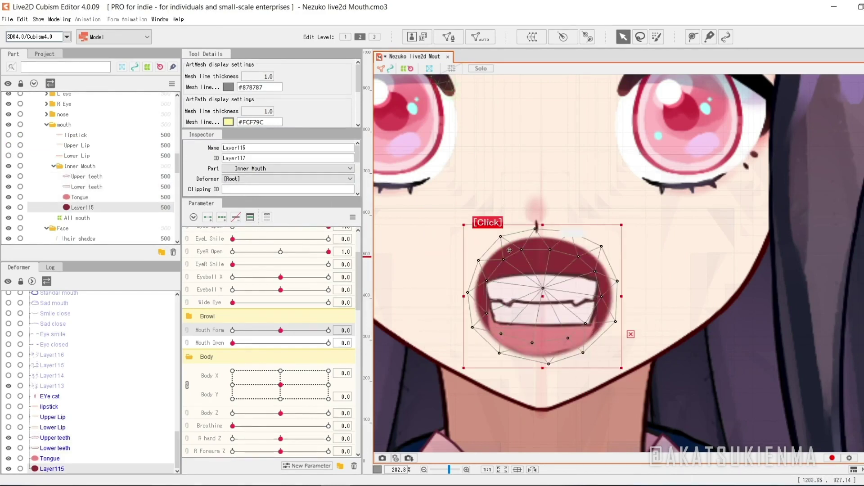
{"action": "left_click", "coordinate": [539, 37]}
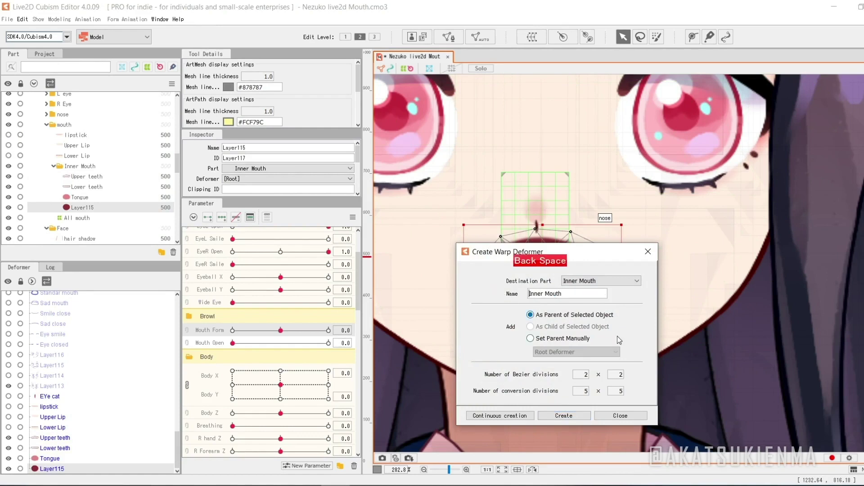
{"action": "left_click", "coordinate": [563, 415]}
{"action": "left_click_drag", "start_coordinate": [454, 294], "coordinate": [460, 294]}
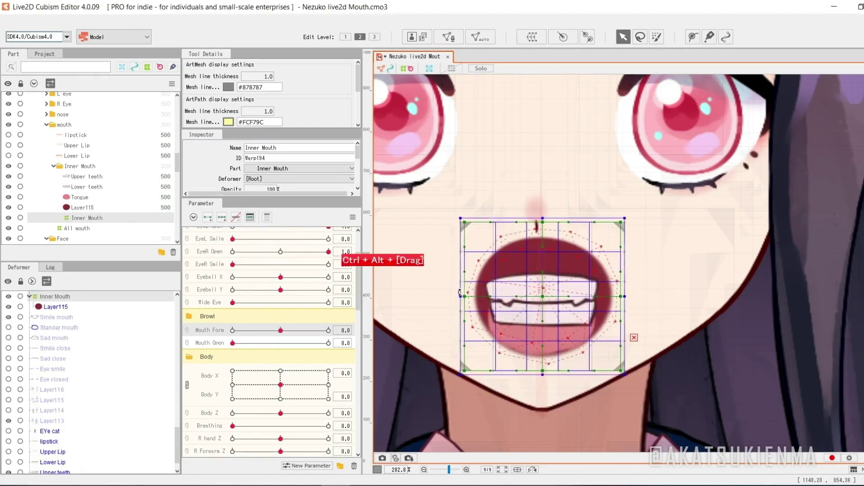
{"action": "left_click_drag", "start_coordinate": [543, 218], "coordinate": [547, 223]}
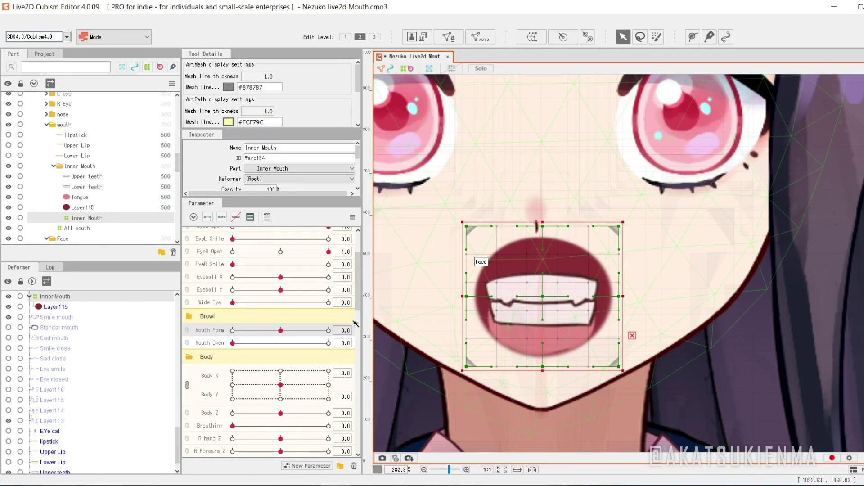
Show the lipstick and lip layers, then add two Mouth Open keys to the Inner Mouth deformer and flatten it vertically at 0.0
{"action": "left_click_drag", "start_coordinate": [8, 133], "coordinate": [8, 156]}
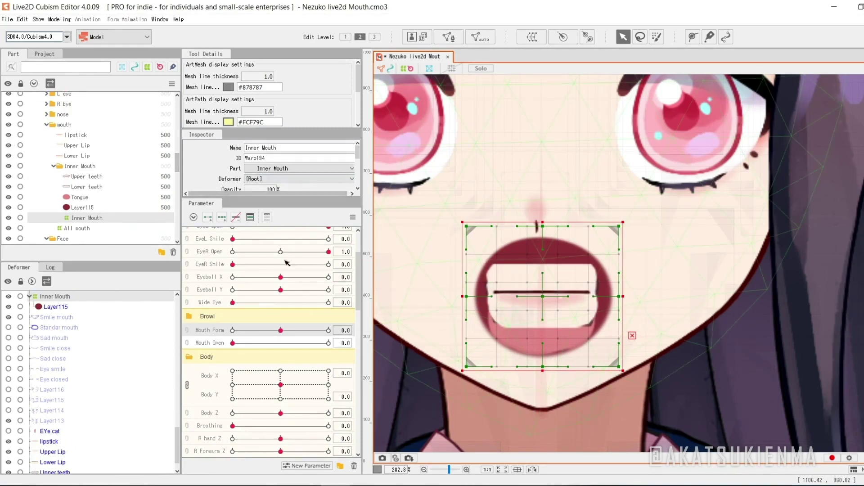
{"action": "left_click", "coordinate": [207, 342]}
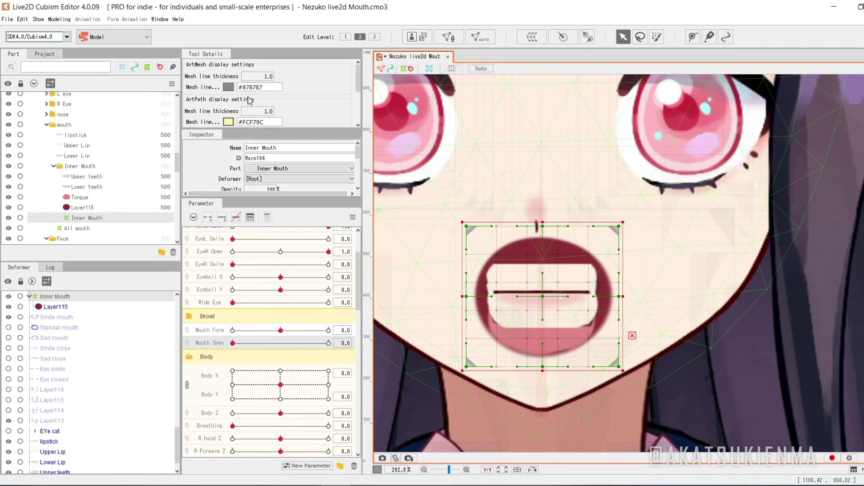
{"action": "left_click", "coordinate": [208, 218]}
{"action": "left_click_drag", "start_coordinate": [233, 343], "coordinate": [190, 344]}
{"action": "left_click_drag", "start_coordinate": [547, 223], "coordinate": [548, 297]}
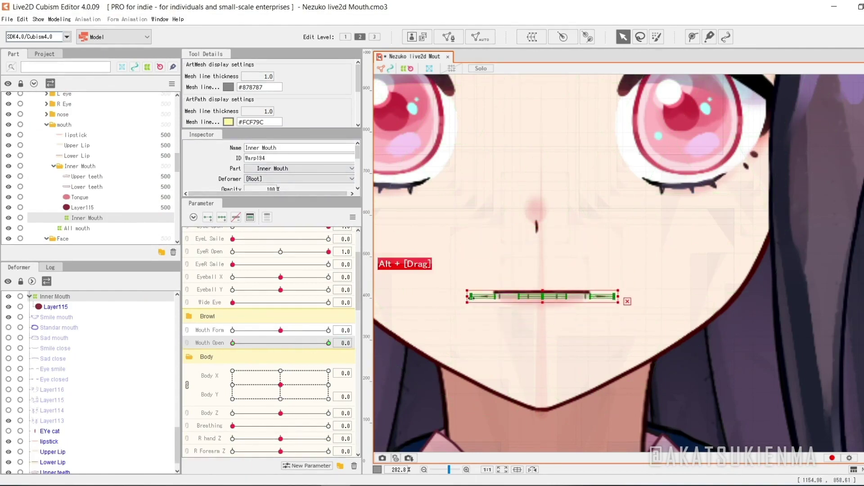
Check the flattened Inner Mouth deformer against the closed lips and add three Mouth Form keys to it
{"action": "scroll", "coordinate": [532, 294], "scroll_direction": "up", "scroll_amount": 3}
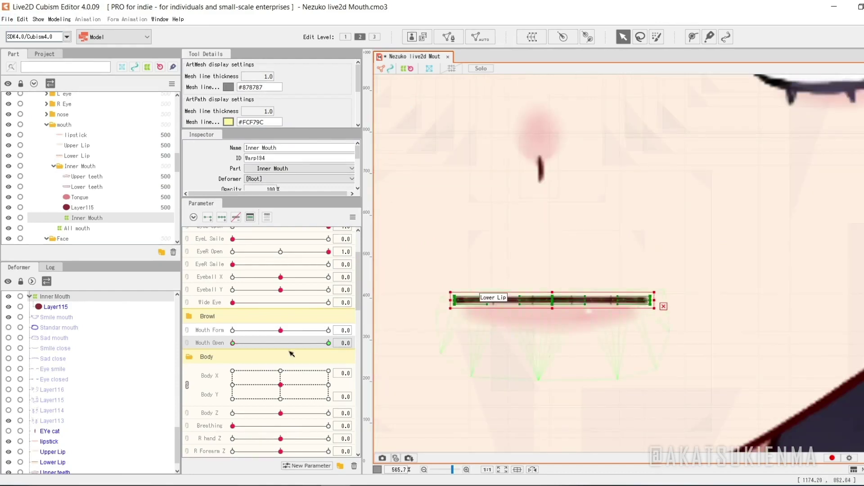
{"action": "left_click_drag", "start_coordinate": [291, 343], "coordinate": [385, 333]}
{"action": "left_click", "coordinate": [218, 328]}
{"action": "left_click", "coordinate": [222, 217]}
Bend the flattened Inner Mouth deformer along the closed frowning lips at Mouth Form -1.0 and Mouth Open 0.0
{"action": "left_click_drag", "start_coordinate": [280, 331], "coordinate": [354, 331]}
{"action": "left_click_drag", "start_coordinate": [328, 343], "coordinate": [229, 342]}
{"action": "left_click_drag", "start_coordinate": [329, 330], "coordinate": [231, 324]}
{"action": "scroll", "coordinate": [474, 292], "scroll_direction": "up", "scroll_amount": 1}
{"action": "left_click_drag", "start_coordinate": [403, 272], "coordinate": [460, 325]}
{"action": "left_click_drag", "start_coordinate": [588, 308], "coordinate": [588, 332]}
{"action": "left_click_drag", "start_coordinate": [714, 280], "coordinate": [650, 317]}
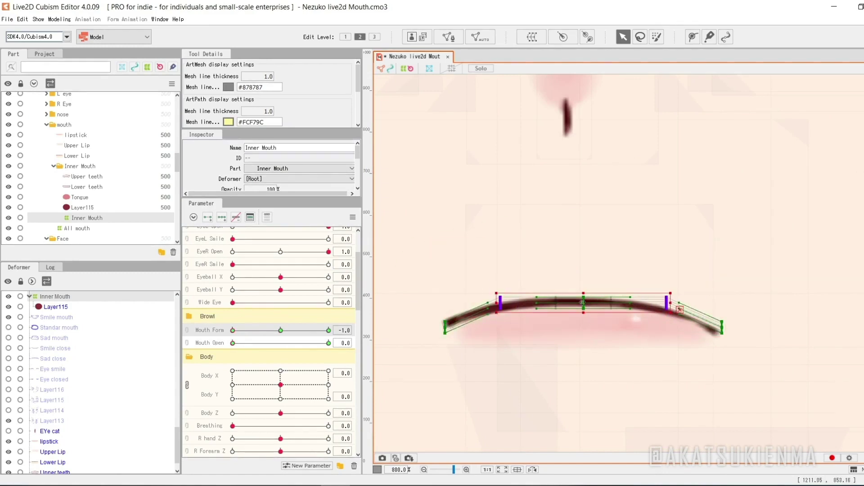
Raise the ends of the flattened Inner Mouth deformer along the closed smiling lips at Mouth Form 1.0
{"action": "left_click_drag", "start_coordinate": [233, 330], "coordinate": [401, 332]}
{"action": "left_click_drag", "start_coordinate": [411, 249], "coordinate": [459, 318]}
{"action": "left_click_drag", "start_coordinate": [759, 272], "coordinate": [677, 323]}
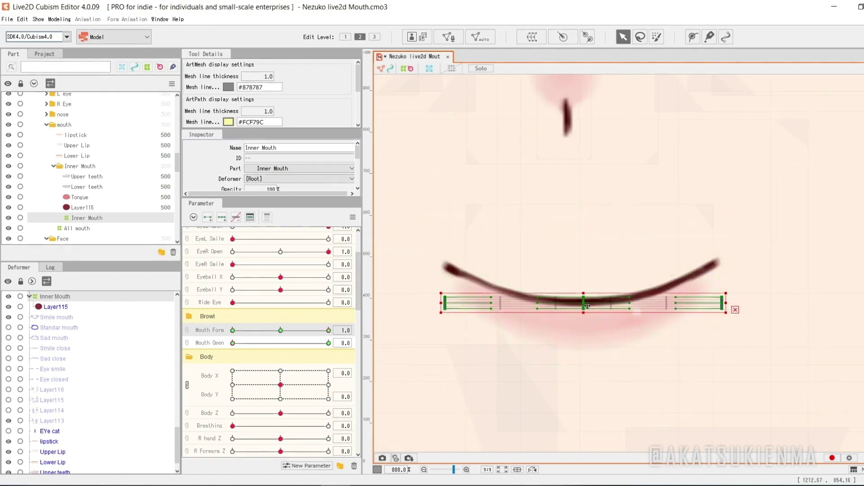
{"action": "left_click_drag", "start_coordinate": [586, 306], "coordinate": [588, 265]}
{"action": "left_click_drag", "start_coordinate": [681, 280], "coordinate": [654, 321], "text": "shift"}
{"action": "left_click_drag", "start_coordinate": [587, 305], "coordinate": [588, 289]}
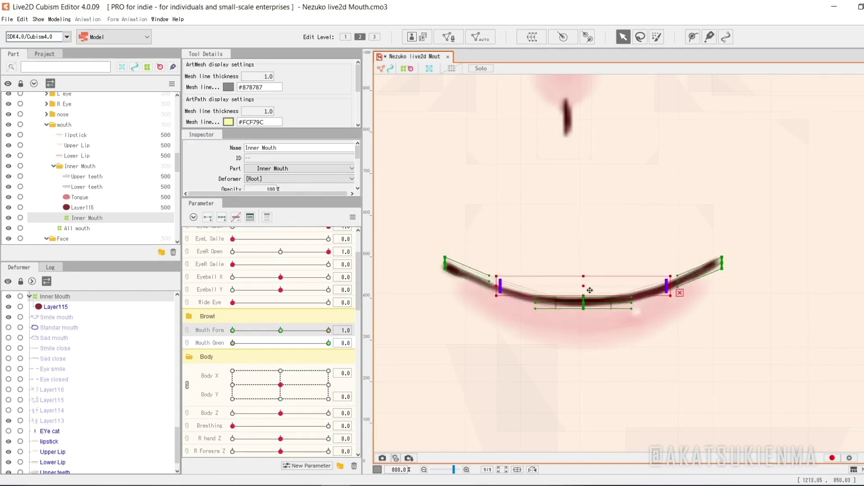
At Mouth Form 1.0 and Mouth Open 1.0, shrink the Inner Mouth deformer vertically and bend its middle to fit the open smile
{"action": "scroll", "coordinate": [589, 284], "scroll_direction": "down", "scroll_amount": 4}
{"action": "left_click_drag", "start_coordinate": [299, 332], "coordinate": [358, 330]}
{"action": "left_click_drag", "start_coordinate": [233, 343], "coordinate": [391, 354]}
{"action": "scroll", "coordinate": [581, 334], "scroll_direction": "up", "scroll_amount": 2}
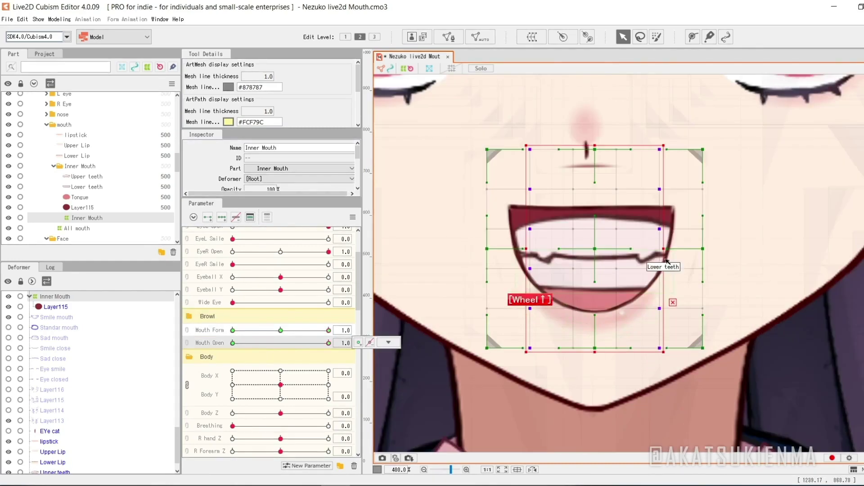
{"action": "left_click", "coordinate": [91, 220]}
{"action": "mouse_move", "coordinate": [480, 246]}
{"action": "left_mouse_down", "text": "alt"}
{"action": "mouse_move", "coordinate": [498, 246]}
{"action": "mouse_move", "coordinate": [485, 246]}
{"action": "left_mouse_up", "text": "alt"}
{"action": "left_click_drag", "start_coordinate": [598, 144], "coordinate": [597, 168], "text": "alt"}
{"action": "left_click_drag", "start_coordinate": [491, 248], "coordinate": [492, 214], "text": "shift"}
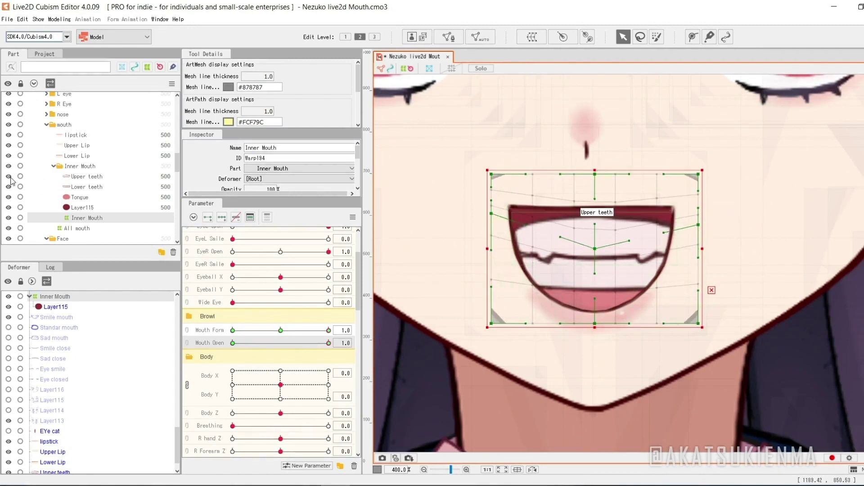
Hide the teeth and tongue layers and shrink the Inner Mouth deformer around the open mouth at Mouth Form 0.0 and Mouth Open 1.0
{"action": "left_click_drag", "start_coordinate": [10, 177], "coordinate": [9, 197]}
{"action": "left_click_drag", "start_coordinate": [299, 343], "coordinate": [335, 344]}
{"action": "left_click", "coordinate": [281, 331]}
{"action": "left_click_drag", "start_coordinate": [487, 249], "coordinate": [543, 249], "text": "alt"}
{"action": "left_click_drag", "start_coordinate": [595, 352], "coordinate": [595, 288], "text": "alt"}
{"action": "left_click_drag", "start_coordinate": [595, 248], "coordinate": [588, 249], "text": "shift"}
Shrink and lower the Inner Mouth deformer to fit inside the open frowning lips at Mouth Form -1.0 and Mouth Open 1.0
{"action": "left_click_drag", "start_coordinate": [306, 343], "coordinate": [332, 343]}
{"action": "left_click_drag", "start_coordinate": [273, 331], "coordinate": [233, 330]}
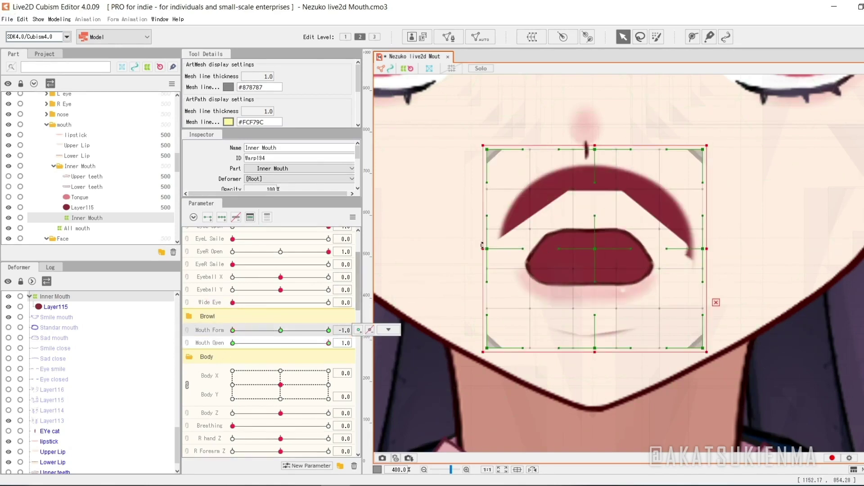
{"action": "left_click_drag", "start_coordinate": [595, 145], "coordinate": [595, 191]}
{"action": "left_click_drag", "start_coordinate": [595, 248], "coordinate": [595, 262], "text": "shift"}
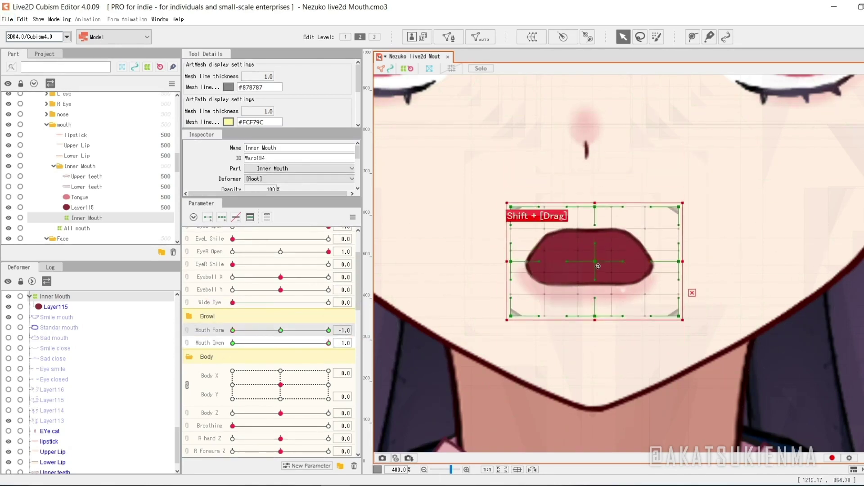
{"action": "left_click_drag", "start_coordinate": [595, 203], "coordinate": [596, 220], "text": "alt"}
{"action": "left_click_drag", "start_coordinate": [508, 262], "coordinate": [509, 261], "text": "alt"}
Set Mouth Form and Mouth Open to 1.0 and show the teeth and tongue layers again
{"action": "left_click_drag", "start_coordinate": [283, 344], "coordinate": [338, 340]}
{"action": "left_click_drag", "start_coordinate": [233, 330], "coordinate": [332, 331]}
{"action": "left_click", "coordinate": [329, 343]}
{"action": "left_click_drag", "start_coordinate": [8, 186], "coordinate": [7, 177]}
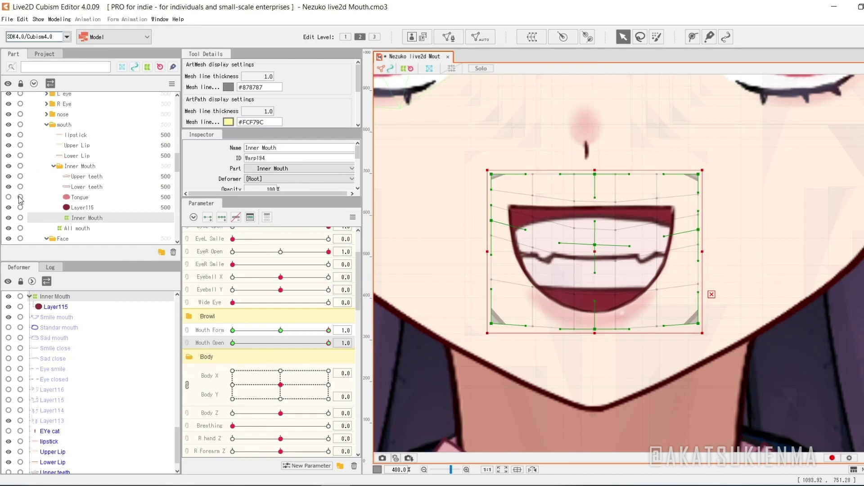
Create a warp deformer named Upper teeth as parent of the upper teeth in the Inner Mouth part
{"action": "left_click", "coordinate": [643, 240]}
{"action": "left_click", "coordinate": [532, 37]}
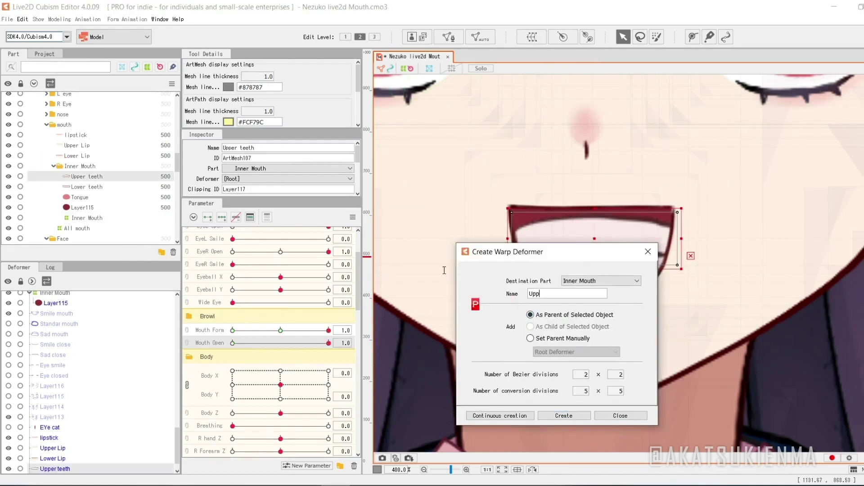
{"action": "left_click", "coordinate": [568, 415]}
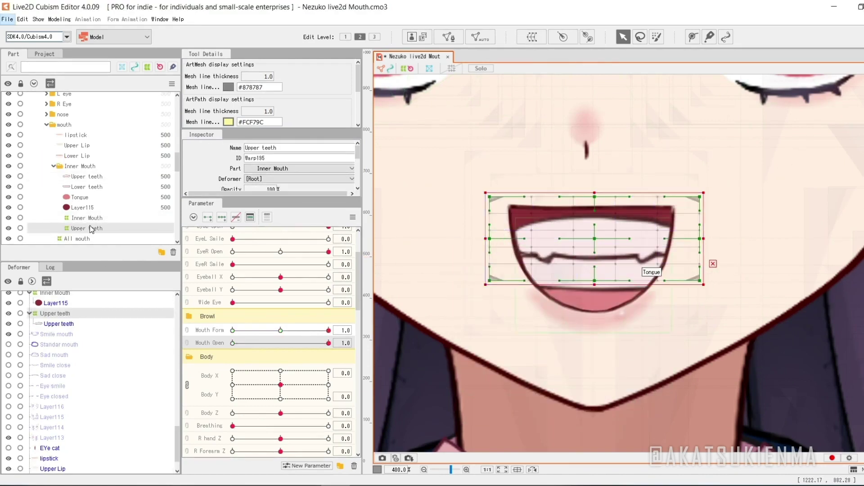
Create a warp deformer named Lower Teeth as parent of the lower teeth
{"action": "left_click", "coordinate": [79, 197], "text": "shift"}
{"action": "left_click", "coordinate": [402, 218]}
{"action": "left_click", "coordinate": [515, 179]}
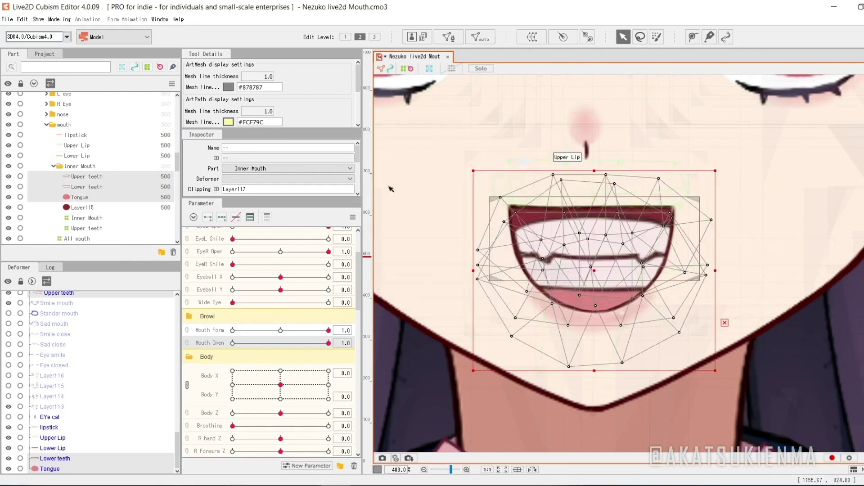
{"action": "left_click", "coordinate": [106, 179]}
{"action": "left_click", "coordinate": [95, 196]}
{"action": "left_click", "coordinate": [95, 187]}
{"action": "left_click", "coordinate": [532, 37]}
{"action": "type", "text": "Lower Teeth"}
{"action": "key", "text": "Return"}
Create a warp deformer named Tongue as parent of the tongue in the Inner Mouth part
{"action": "left_click", "coordinate": [97, 200]}
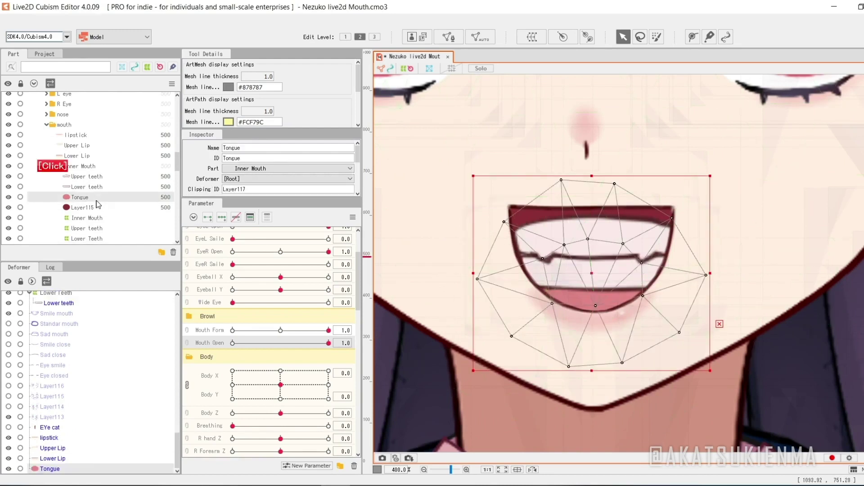
{"action": "left_click", "coordinate": [532, 37]}
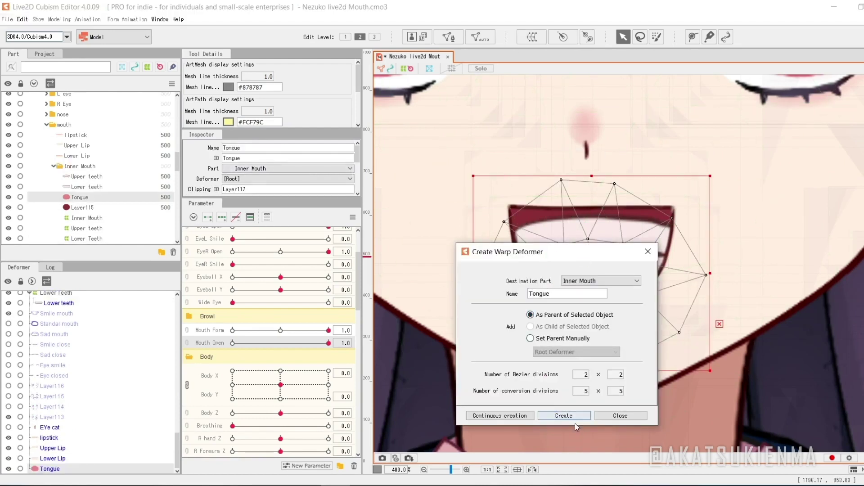
{"action": "left_click", "coordinate": [571, 417]}
{"action": "left_click", "coordinate": [402, 236]}
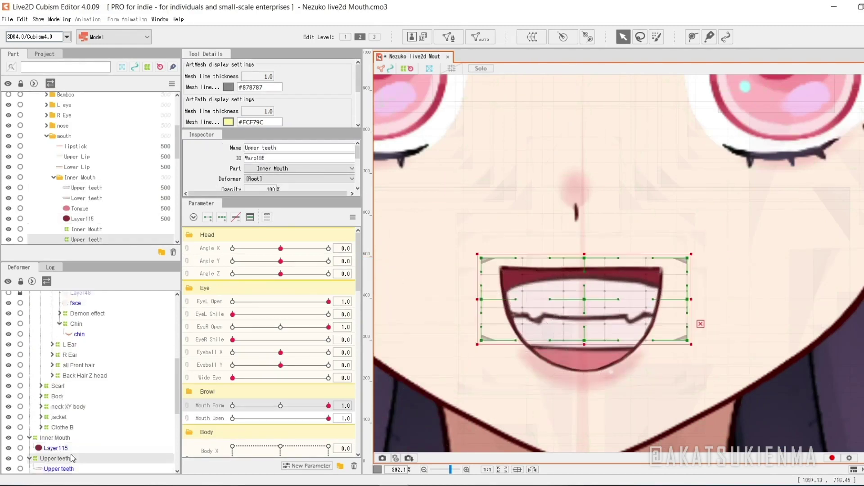
Add three Mouth Form and two Mouth Open keys to the teeth and tongue deformers, and raise the upper teeth at Mouth Form -1.0
{"action": "left_click", "coordinate": [584, 270]}
{"action": "left_click", "coordinate": [221, 217]}
{"action": "left_click", "coordinate": [207, 217]}
{"action": "left_click_drag", "start_coordinate": [328, 406], "coordinate": [232, 405]}
{"action": "left_click", "coordinate": [55, 421]}
{"action": "left_click_drag", "start_coordinate": [580, 293], "coordinate": [581, 264]}
At Mouth Form 1.0 with the mouth open, move the lower teeth down and the upper teeth up
{"action": "left_click", "coordinate": [56, 442]}
{"action": "left_click_drag", "start_coordinate": [233, 406], "coordinate": [329, 406]}
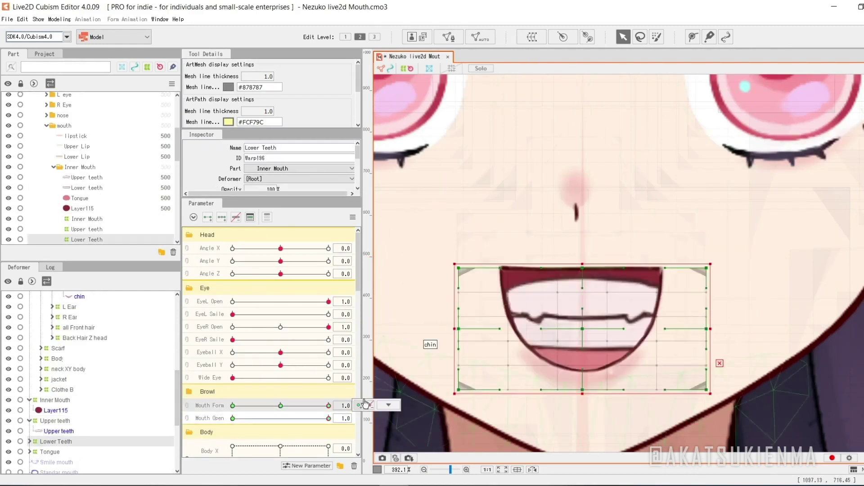
{"action": "left_click_drag", "start_coordinate": [578, 337], "coordinate": [577, 380]}
{"action": "left_click", "coordinate": [55, 420]}
{"action": "left_click_drag", "start_coordinate": [584, 305], "coordinate": [585, 272]}
Move the lower teeth down at Mouth Form -1.0, then return Mouth Form to 1.0
{"action": "left_click_drag", "start_coordinate": [329, 405], "coordinate": [232, 406]}
{"action": "left_click_drag", "start_coordinate": [584, 306], "coordinate": [586, 344]}
{"action": "left_click", "coordinate": [55, 442]}
{"action": "scroll", "coordinate": [581, 330], "scroll_direction": "up", "scroll_amount": 2}
{"action": "left_click", "coordinate": [75, 136]}
{"action": "left_click", "coordinate": [77, 156], "text": "shift"}
{"action": "left_click_drag", "start_coordinate": [232, 406], "coordinate": [329, 405]}
{"action": "scroll", "coordinate": [585, 326], "scroll_direction": "down", "scroll_amount": 2}
Select the Tongue deformer and move it down at Mouth Form 1.0 and Mouth Open 1.0
{"action": "left_click", "coordinate": [54, 323]}
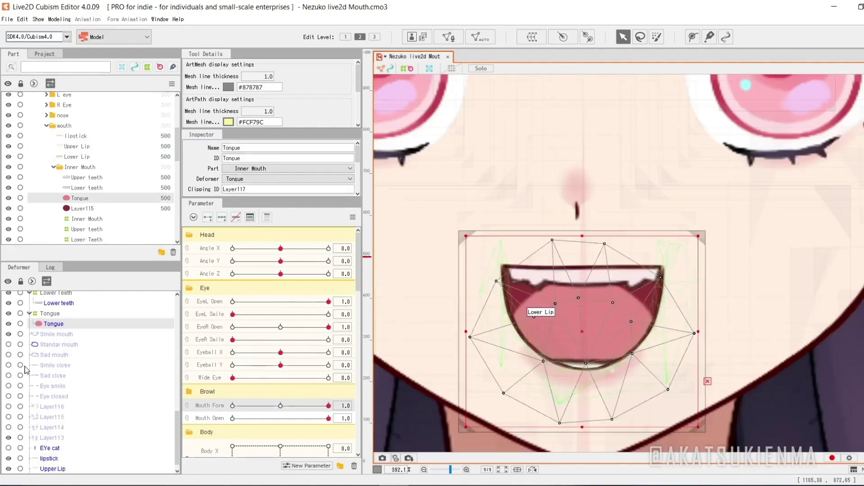
{"action": "left_click", "coordinate": [59, 303]}
{"action": "left_click", "coordinate": [209, 418]}
{"action": "scroll", "coordinate": [72, 303], "scroll_direction": "up", "scroll_amount": 2}
{"action": "left_click", "coordinate": [56, 330]}
{"action": "left_click", "coordinate": [49, 351]}
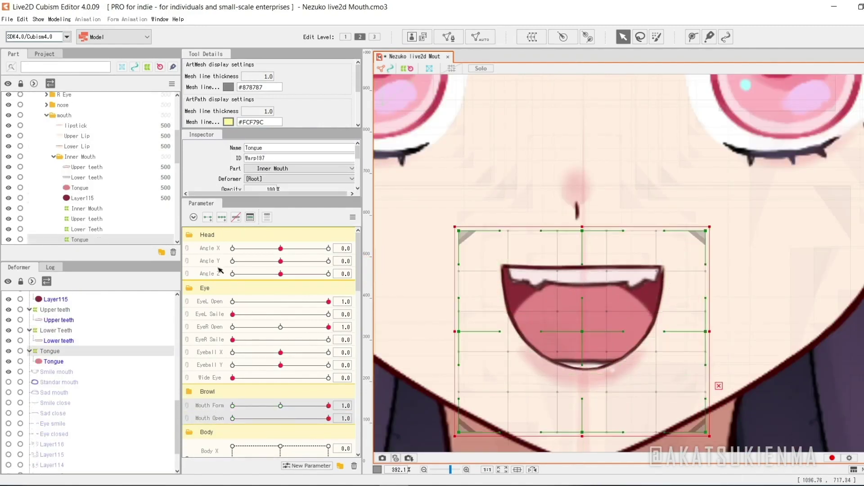
{"action": "left_click", "coordinate": [210, 418]}
{"action": "left_click_drag", "start_coordinate": [579, 335], "coordinate": [580, 363]}
{"action": "left_click", "coordinate": [353, 419]}
Set Mouth Form to 0.0 and add a middle Mouth Open key at 0.5 to the lips and lipstick
{"action": "left_click_drag", "start_coordinate": [328, 405], "coordinate": [280, 405]}
{"action": "scroll", "coordinate": [462, 374], "scroll_direction": "down", "scroll_amount": 3}
{"action": "left_click", "coordinate": [437, 358]}
{"action": "left_click_drag", "start_coordinate": [328, 418], "coordinate": [260, 418]}
{"action": "scroll", "coordinate": [513, 336], "scroll_direction": "up", "scroll_amount": 4}
{"action": "left_click", "coordinate": [509, 336]}
{"action": "left_click", "coordinate": [513, 344], "text": "shift"}
{"action": "left_click", "coordinate": [222, 218]}
Inspect the lipstick's deform path points at Mouth Open 0.5 and hide the lipstick layer
{"action": "scroll", "coordinate": [511, 320], "scroll_direction": "up", "scroll_amount": 6}
{"action": "left_click", "coordinate": [468, 354]}
{"action": "left_click", "coordinate": [466, 383]}
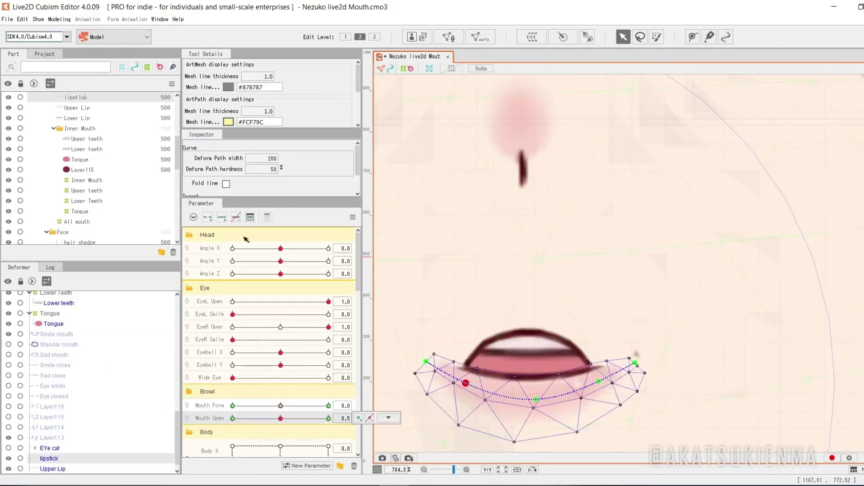
{"action": "left_click", "coordinate": [8, 458]}
{"action": "left_click", "coordinate": [8, 448]}
Pull both ends of the upper lip's deform path inward for the half-open mouth at Mouth Form 0.0
{"action": "left_click", "coordinate": [491, 373]}
{"action": "scroll", "coordinate": [464, 389], "scroll_direction": "up", "scroll_amount": 2}
{"action": "left_click_drag", "start_coordinate": [428, 334], "coordinate": [467, 350]}
{"action": "left_click_drag", "start_coordinate": [694, 334], "coordinate": [652, 348]}
{"action": "left_click", "coordinate": [518, 328]}
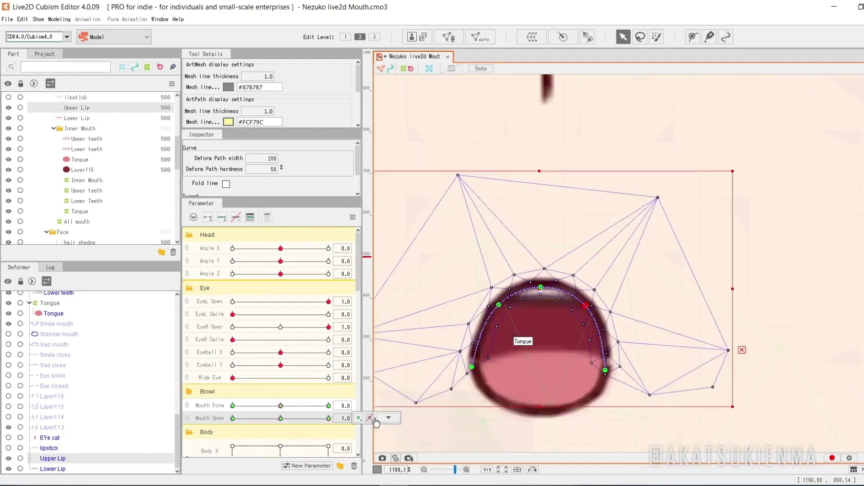
Reshape the lower lip's deform path to meet the upper lip at Mouth Form 0.0 and Mouth Open 0.5
{"action": "scroll", "coordinate": [580, 333], "scroll_direction": "up", "scroll_amount": 2}
{"action": "left_click", "coordinate": [624, 396]}
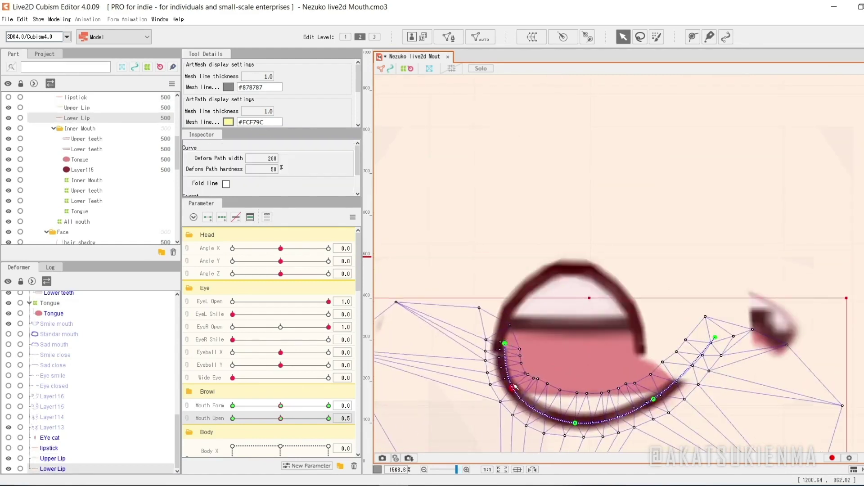
{"action": "scroll", "coordinate": [529, 368], "scroll_direction": "down", "scroll_amount": 2}
{"action": "left_click", "coordinate": [549, 358]}
{"action": "left_click", "coordinate": [570, 314]}
Lower the upper lip's deform path points for the half-open smile at Mouth Form 1.0 and Mouth Open 0.5
{"action": "left_click", "coordinate": [232, 418]}
{"action": "left_click", "coordinate": [329, 405]}
{"action": "scroll", "coordinate": [540, 252], "scroll_direction": "down", "scroll_amount": 2}
{"action": "scroll", "coordinate": [581, 288], "scroll_direction": "up", "scroll_amount": 2}
{"action": "left_click", "coordinate": [734, 334]}
{"action": "left_click_drag", "start_coordinate": [649, 307], "coordinate": [657, 324]}
{"action": "left_click_drag", "start_coordinate": [572, 312], "coordinate": [576, 328]}
Join the lower lip's ends to the upper lip's corners and raise its middle for the half-open smile
{"action": "left_click", "coordinate": [579, 411]}
{"action": "left_click_drag", "start_coordinate": [451, 332], "coordinate": [428, 326]}
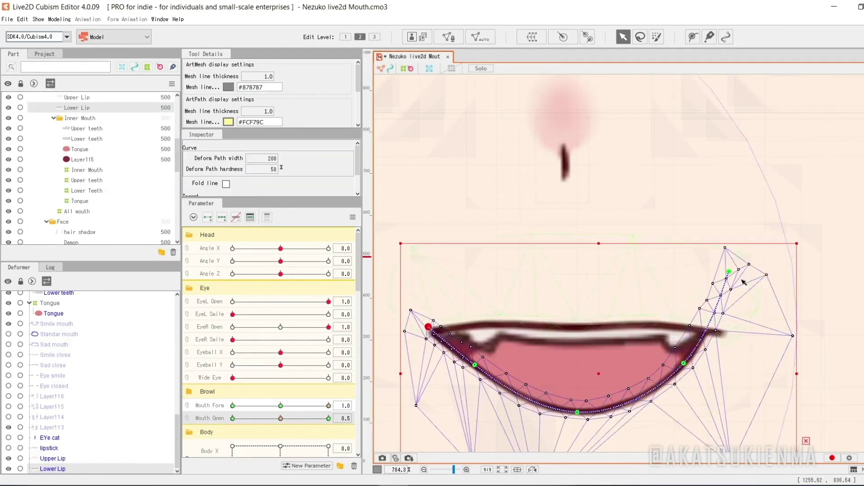
{"action": "left_click_drag", "start_coordinate": [737, 281], "coordinate": [732, 322]}
{"action": "left_click_drag", "start_coordinate": [576, 412], "coordinate": [576, 381]}
{"action": "left_click_drag", "start_coordinate": [713, 359], "coordinate": [708, 351]}
Select both lips and reshape their deform paths for the half-open mouth at Mouth Form -1.0 and Mouth Open 0.5
{"action": "left_click", "coordinate": [577, 326]}
{"action": "left_click", "coordinate": [540, 383], "text": "shift"}
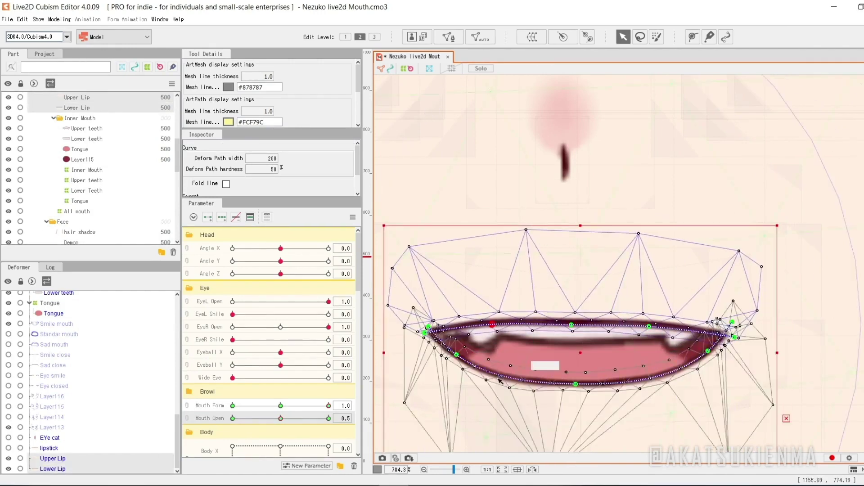
{"action": "scroll", "coordinate": [582, 338], "scroll_direction": "down", "scroll_amount": 2}
{"action": "left_click", "coordinate": [583, 338]}
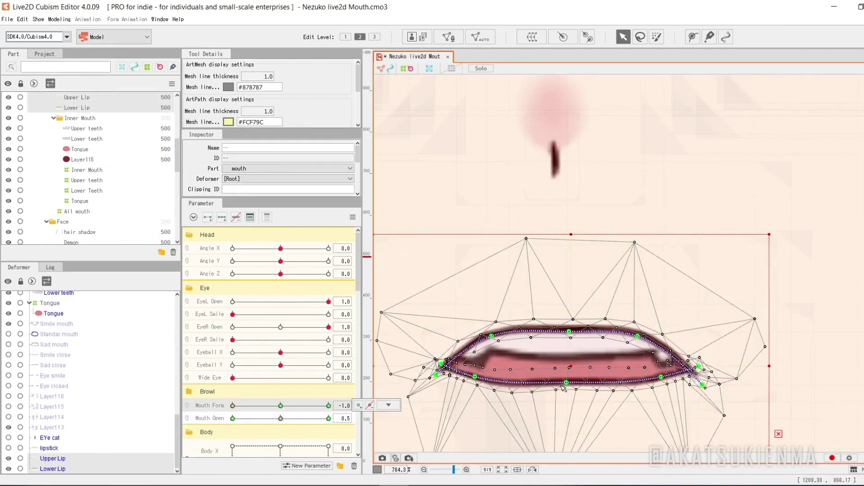
{"action": "left_click", "coordinate": [503, 341]}
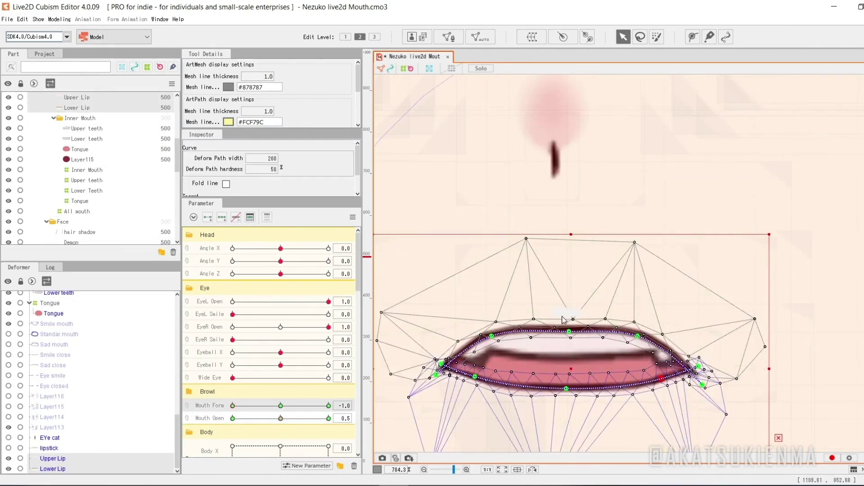
{"action": "left_click", "coordinate": [654, 387]}
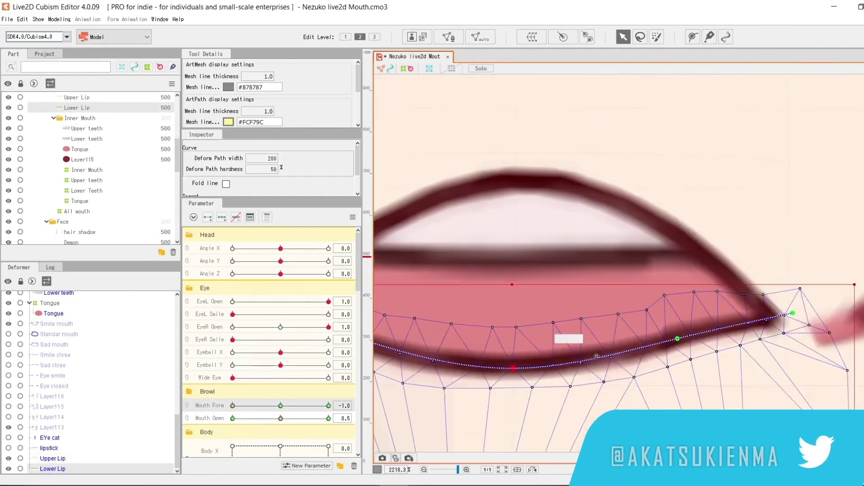
{"action": "left_click", "coordinate": [418, 330]}
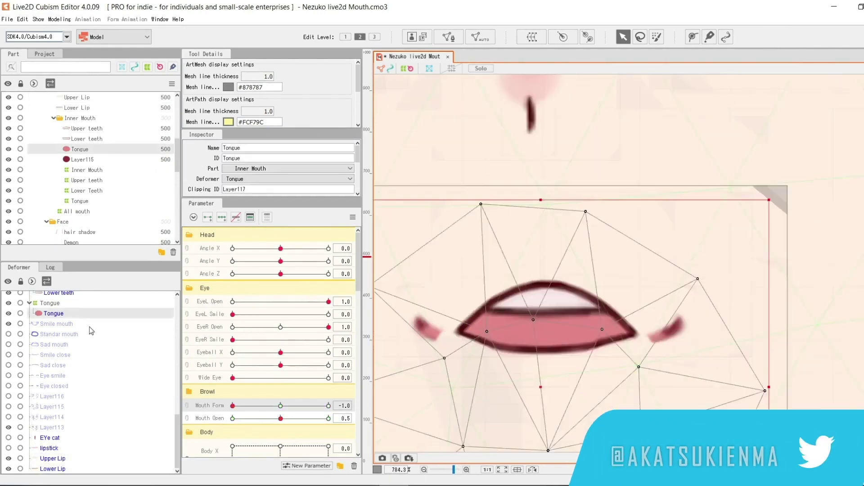
Fit the Inner Mouth deformer to the half-open lips at Mouth Form 0.0 and Mouth Open 0.5, and continue to Mouth Form 1.0
{"action": "left_click", "coordinate": [281, 406]}
{"action": "left_click", "coordinate": [280, 419]}
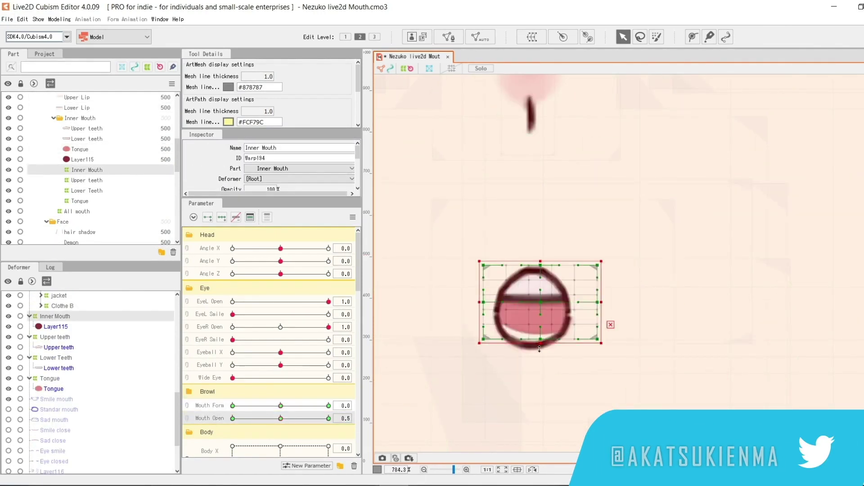
{"action": "left_click", "coordinate": [328, 406]}
{"action": "scroll", "coordinate": [567, 289], "scroll_direction": "down", "scroll_amount": 3}
{"action": "scroll", "coordinate": [500, 288], "scroll_direction": "up", "scroll_amount": 3}
Preview the rigged mouth on the face while raising Mouth Open to 1.0
{"action": "left_click_drag", "start_coordinate": [280, 418], "coordinate": [354, 420]}
{"action": "scroll", "coordinate": [502, 299], "scroll_direction": "down", "scroll_amount": 5}
{"action": "scroll", "coordinate": [555, 320], "scroll_direction": "down", "scroll_amount": 6}
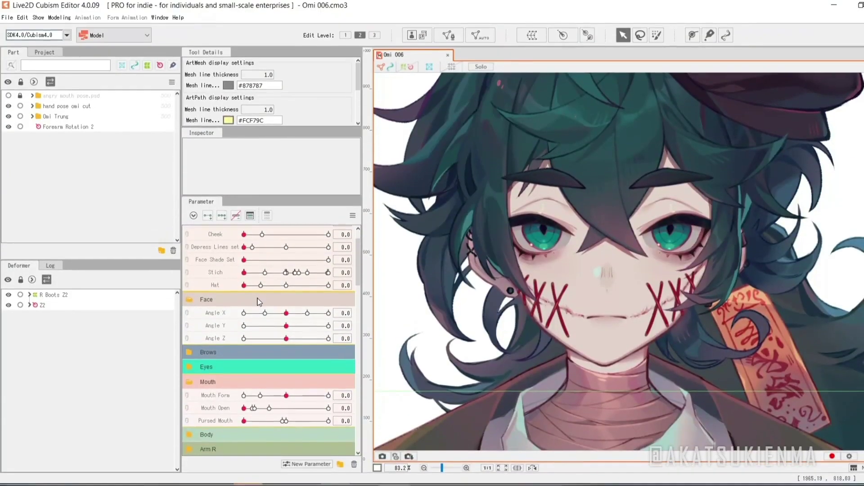
Switch to the Omi 006 model and preview its mouth with Mouth Form and Mouth Open at 1.0 and the Stich parameter raised
{"action": "left_click_drag", "start_coordinate": [260, 399], "coordinate": [346, 396]}
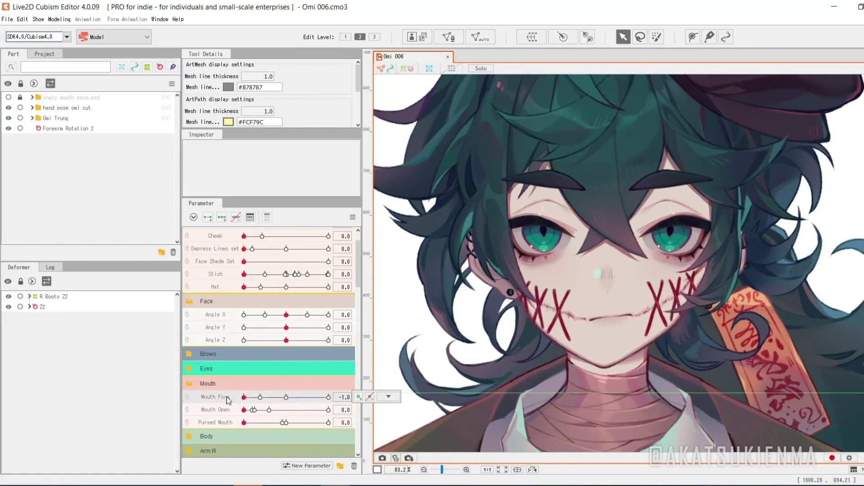
{"action": "left_click_drag", "start_coordinate": [269, 410], "coordinate": [329, 410]}
{"action": "left_click_drag", "start_coordinate": [244, 397], "coordinate": [333, 400]}
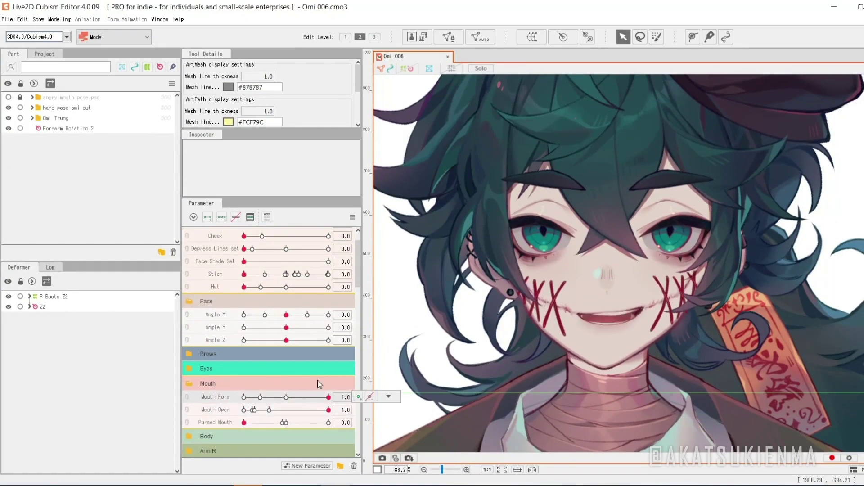
{"action": "left_click", "coordinate": [266, 275]}
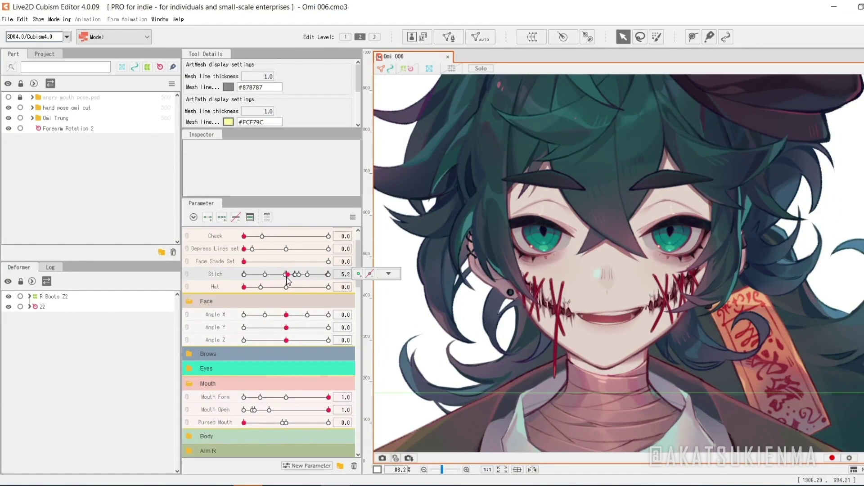
Preview the open mouth at Mouth Form -1.0 and 1.0 while turning the head to Angle X 15.3
{"action": "left_click_drag", "start_coordinate": [328, 397], "coordinate": [214, 391]}
{"action": "left_click_drag", "start_coordinate": [271, 313], "coordinate": [307, 315]}
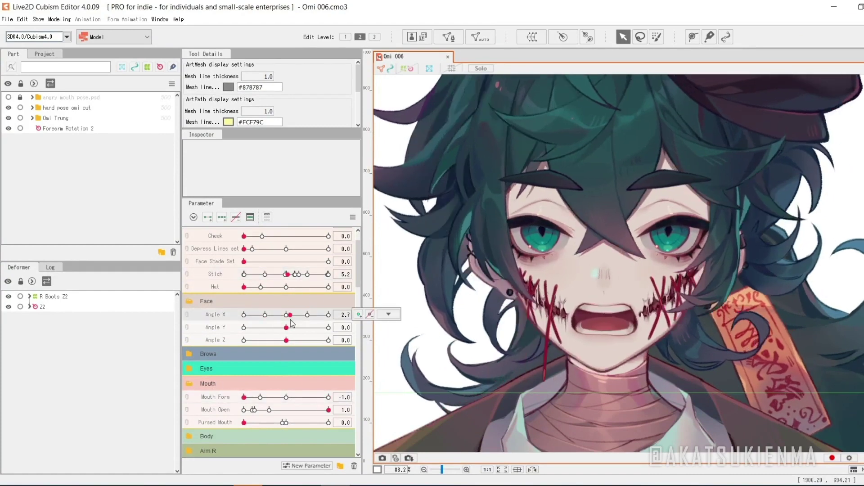
{"action": "left_click_drag", "start_coordinate": [286, 398], "coordinate": [333, 392]}
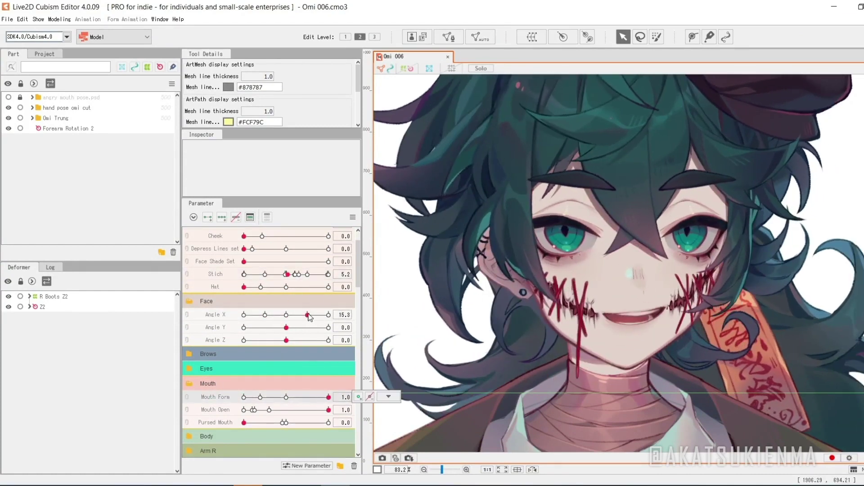
Preview the closed smile at Mouth Open 0.0 with Angle X at -7.0 and Stich at 10.0
{"action": "left_click_drag", "start_coordinate": [310, 317], "coordinate": [276, 314]}
{"action": "left_click_drag", "start_coordinate": [297, 275], "coordinate": [365, 278]}
{"action": "left_click_drag", "start_coordinate": [322, 397], "coordinate": [332, 382]}
{"action": "left_click_drag", "start_coordinate": [302, 411], "coordinate": [244, 410]}
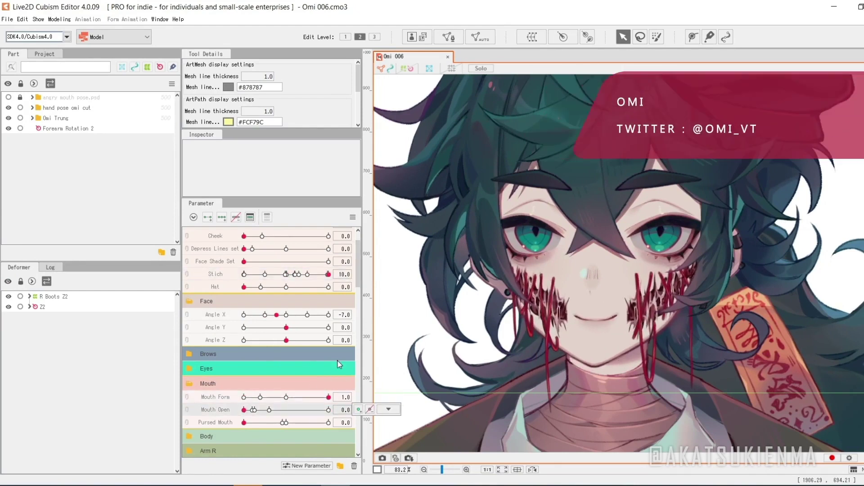
Examine the scar stage 3 _R and stitch stage 3 top_R 1 meshes on the cheek, and preview the face at Stich 0.0
{"action": "scroll", "coordinate": [578, 338], "scroll_direction": "up", "scroll_amount": 5}
{"action": "left_click", "coordinate": [549, 279]}
{"action": "scroll", "coordinate": [548, 279], "scroll_direction": "down", "scroll_amount": 3}
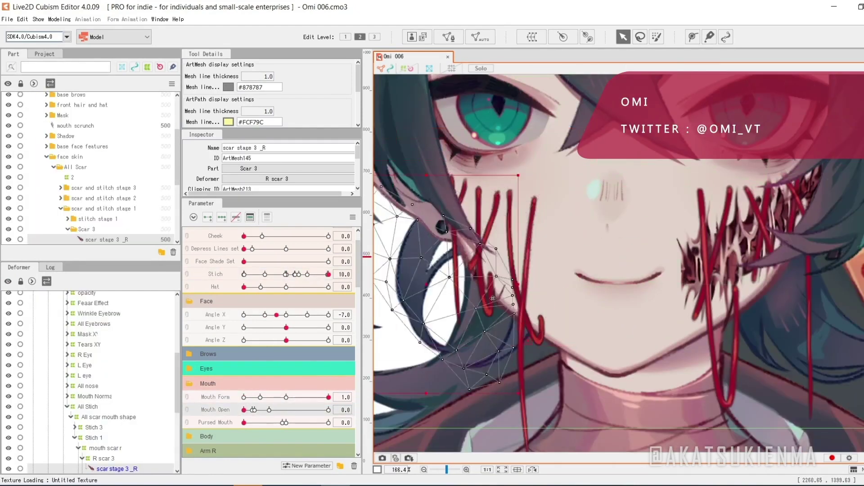
{"action": "left_click", "coordinate": [520, 365]}
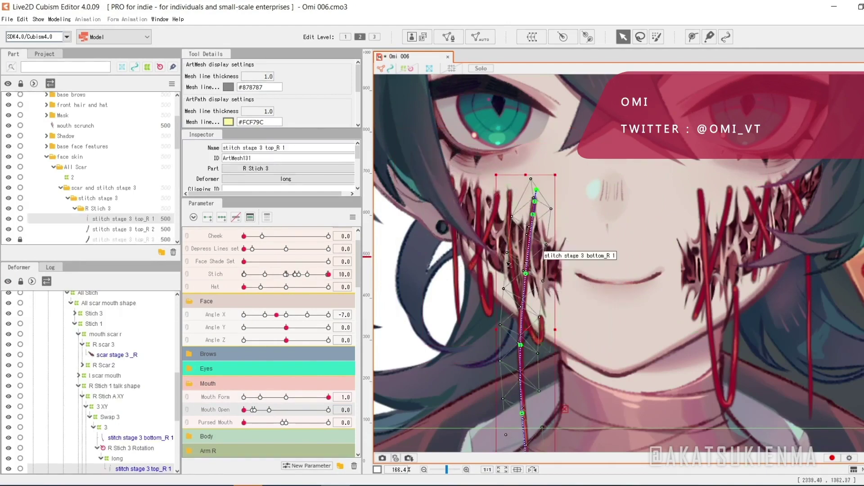
{"action": "scroll", "coordinate": [553, 297], "scroll_direction": "down", "scroll_amount": 3}
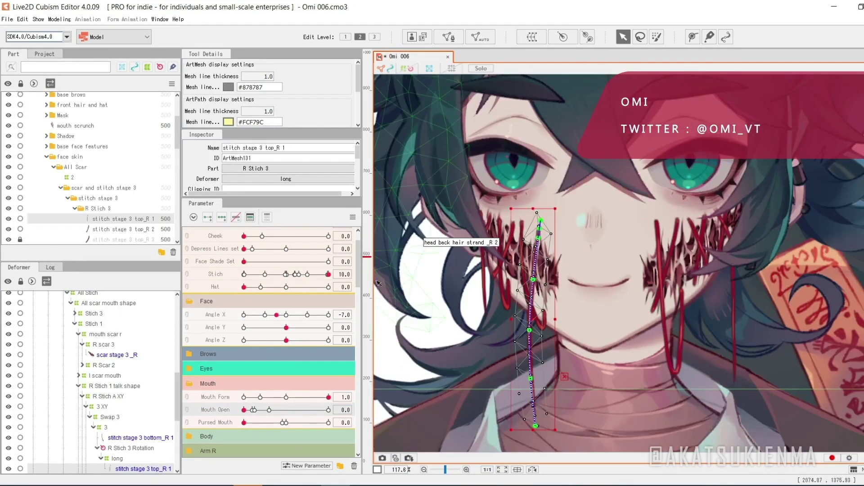
{"action": "left_click_drag", "start_coordinate": [327, 277], "coordinate": [308, 277]}
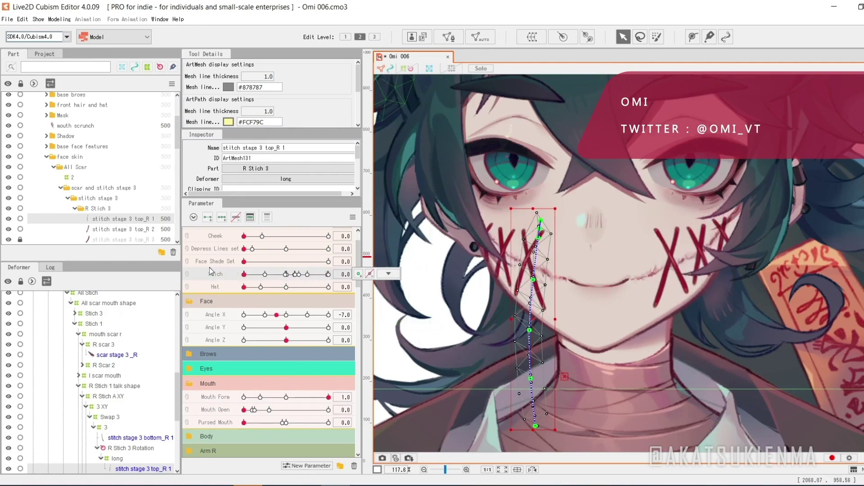
Preview the mouth opening and closing together with head movement in the Physics/Scene Blending Settings by varying Mouth Open and moving the model's head
{"action": "left_click", "coordinate": [403, 327]}
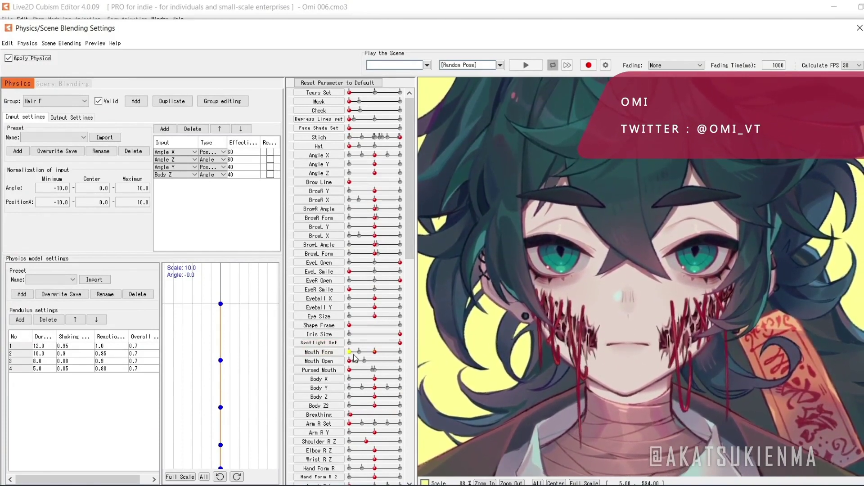
{"action": "left_click", "coordinate": [384, 361]}
{"action": "left_click_drag", "start_coordinate": [395, 362], "coordinate": [448, 361]}
{"action": "left_click", "coordinate": [333, 361]}
{"action": "left_click_drag", "start_coordinate": [715, 309], "coordinate": [694, 261]}
{"action": "left_click_drag", "start_coordinate": [367, 361], "coordinate": [348, 352]}
{"action": "left_click_drag", "start_coordinate": [567, 264], "coordinate": [396, 160]}
{"action": "scroll", "coordinate": [565, 162], "scroll_direction": "down", "scroll_amount": 3}
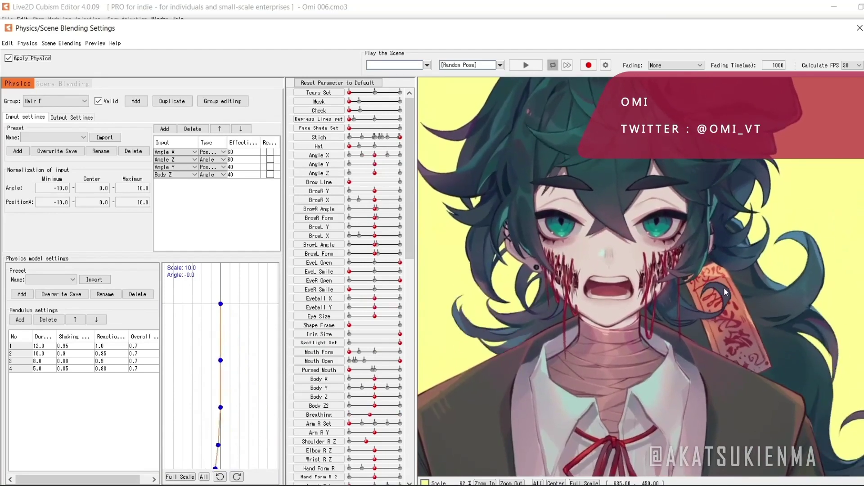